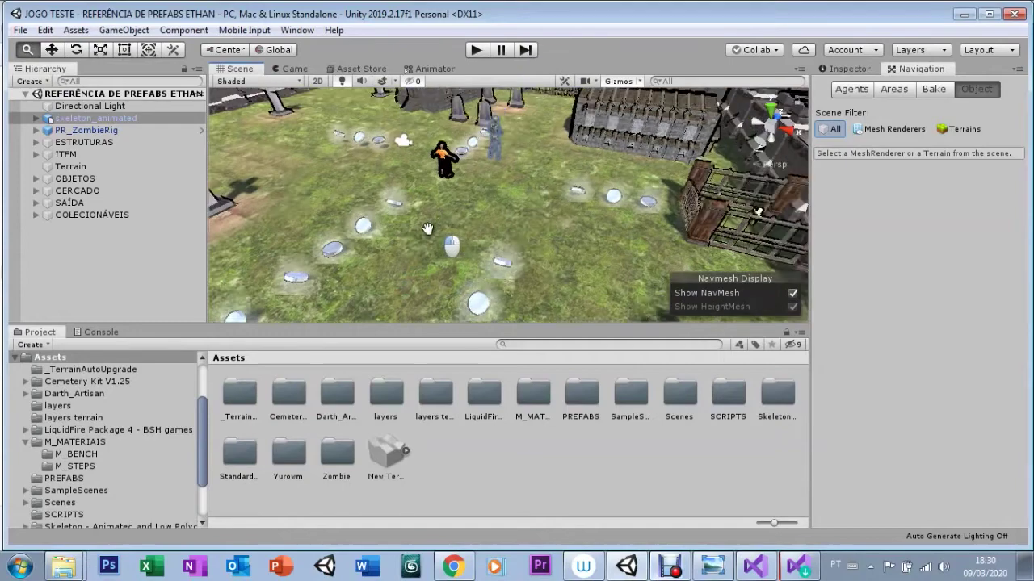
Add a Capsule Collider to skeleton_animated via the 'CAP' search and turn on Edit Collider
scroll(427, 229, "down", 3)
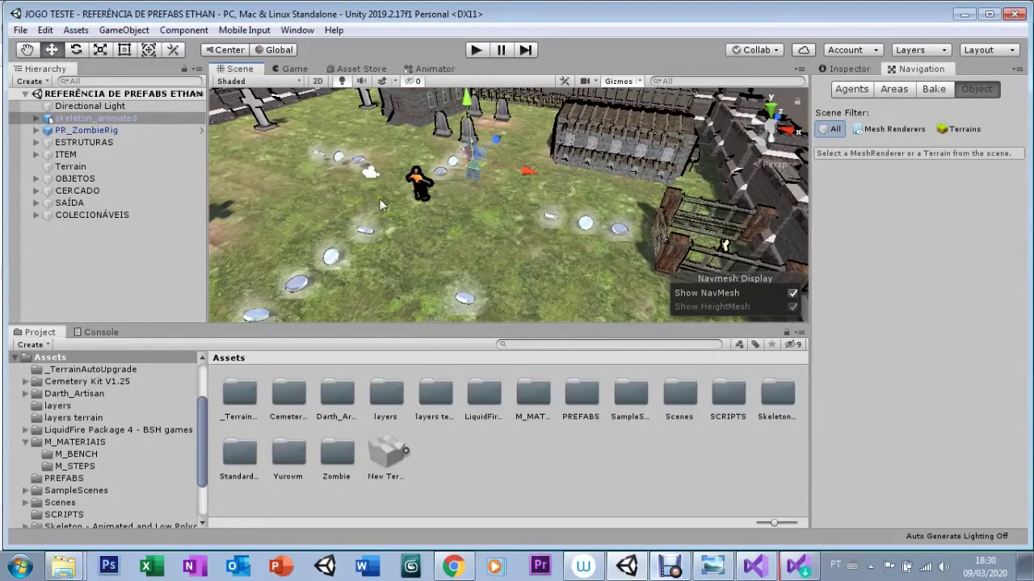
left_click(843, 71)
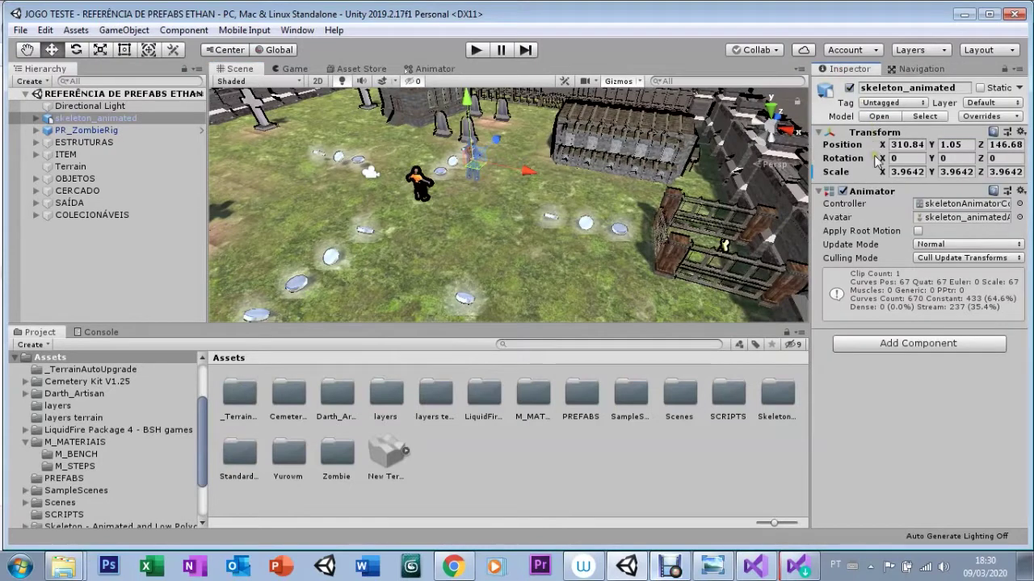
left_click(882, 345)
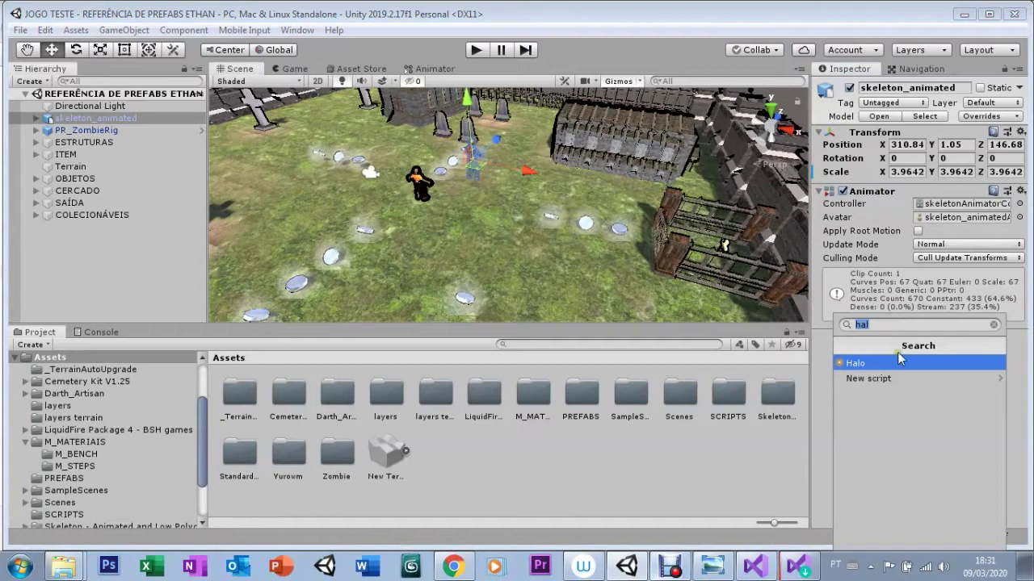
type("CAP")
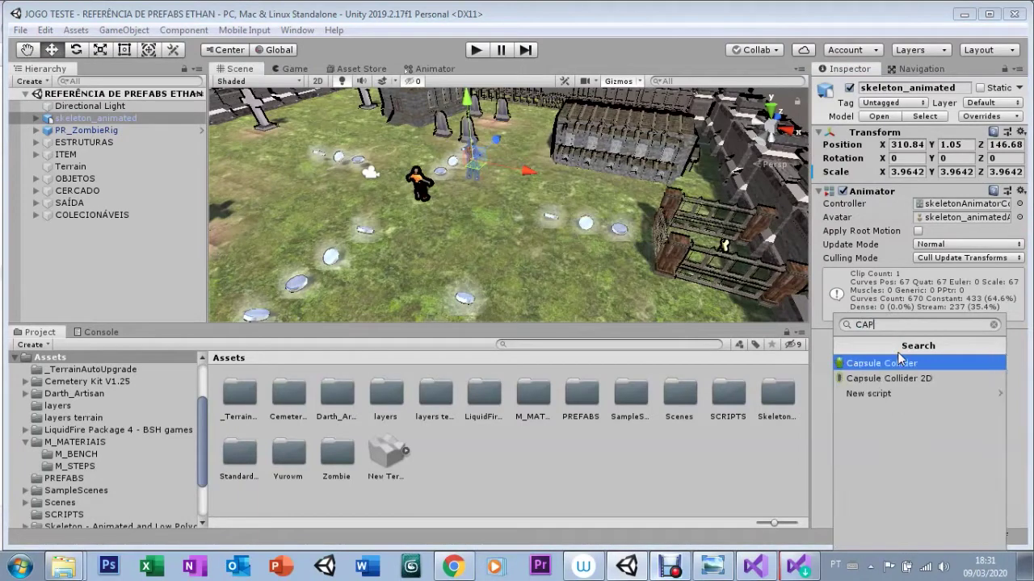
left_click(853, 367)
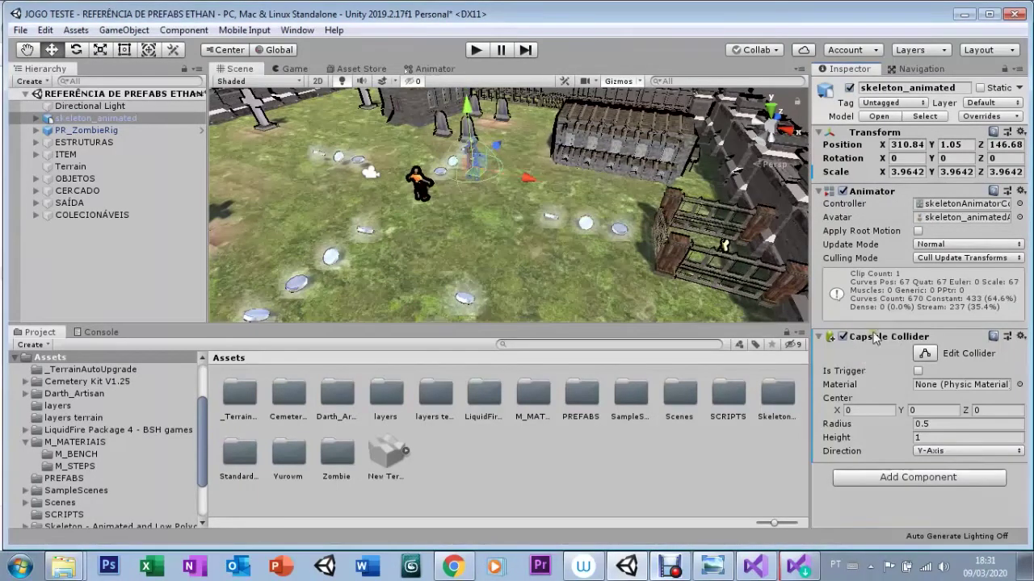
left_click(925, 354)
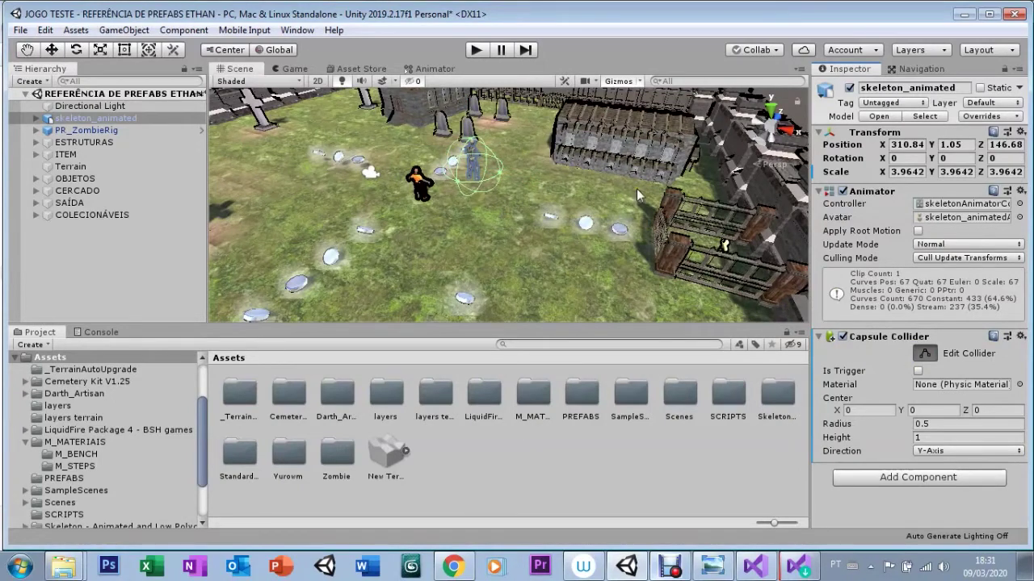
key("f")
Frame the skeleton and set the Capsule Collider Radius to 0.2
middle_click_drag(439, 152, 487, 193)
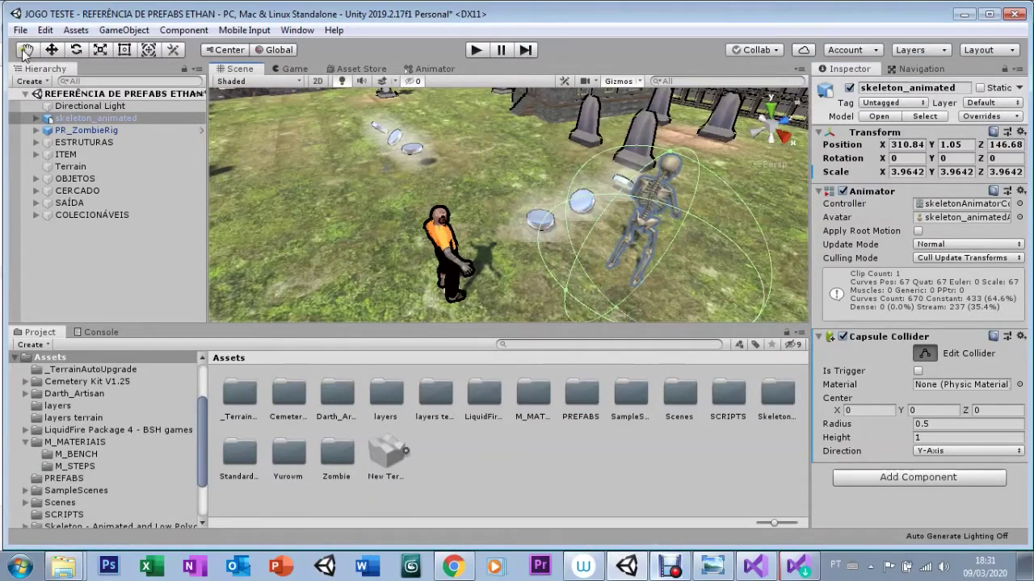
key("f")
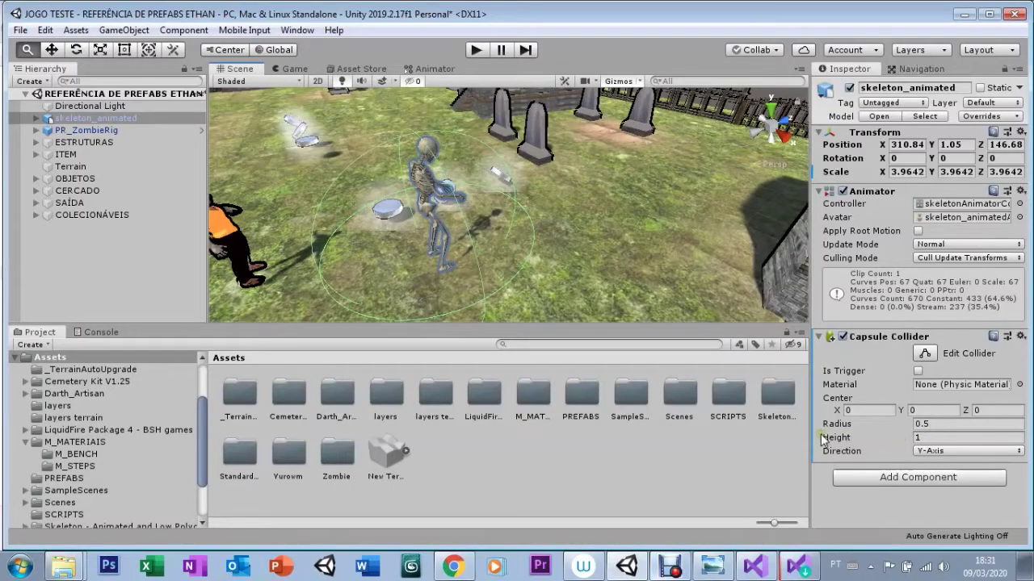
left_click(933, 425)
key("BackSpace")
type("2")
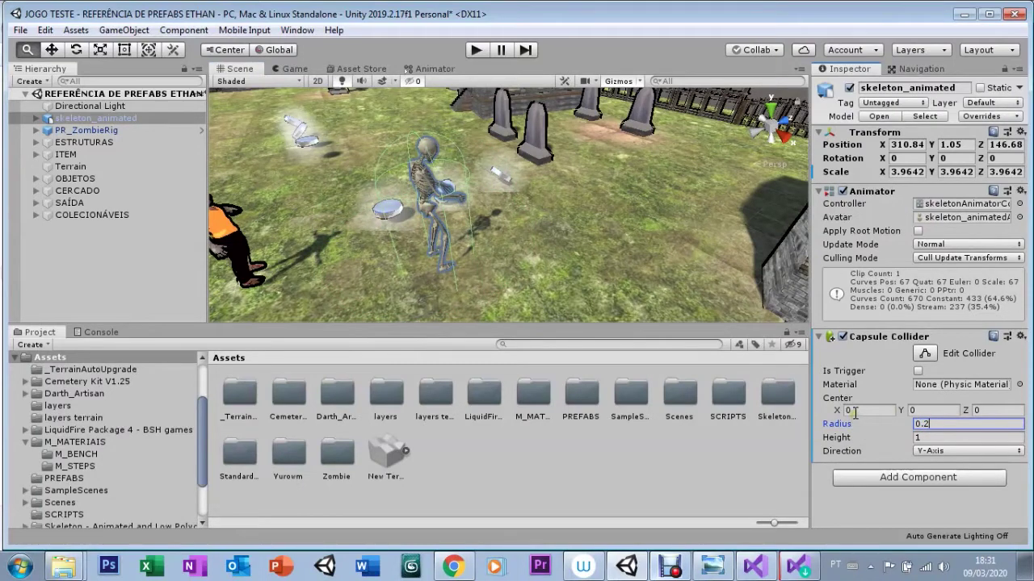
left_click(923, 438)
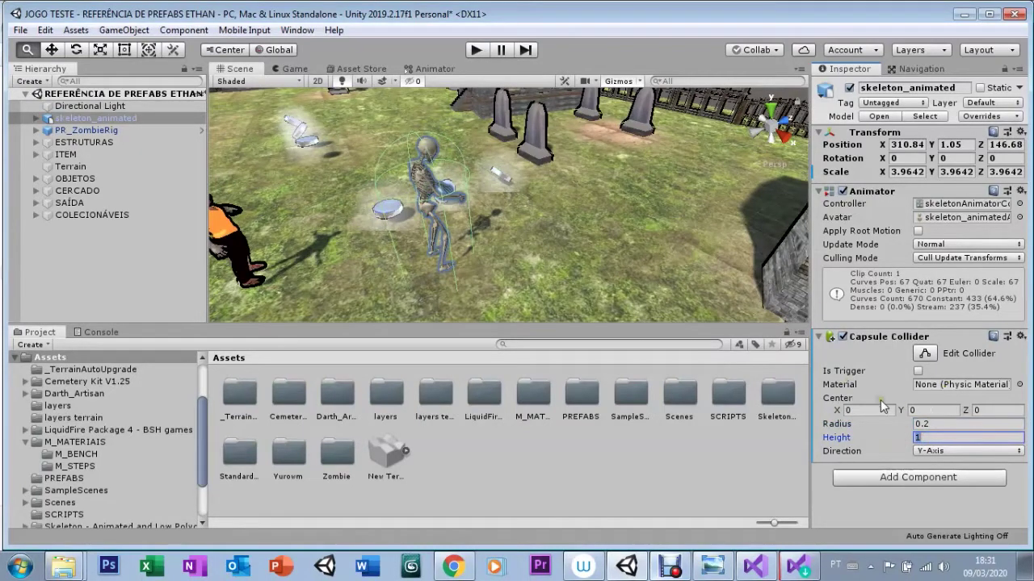
Set the collider's Center Y to 0.2 and collapse the Capsule Collider component
left_click(921, 411)
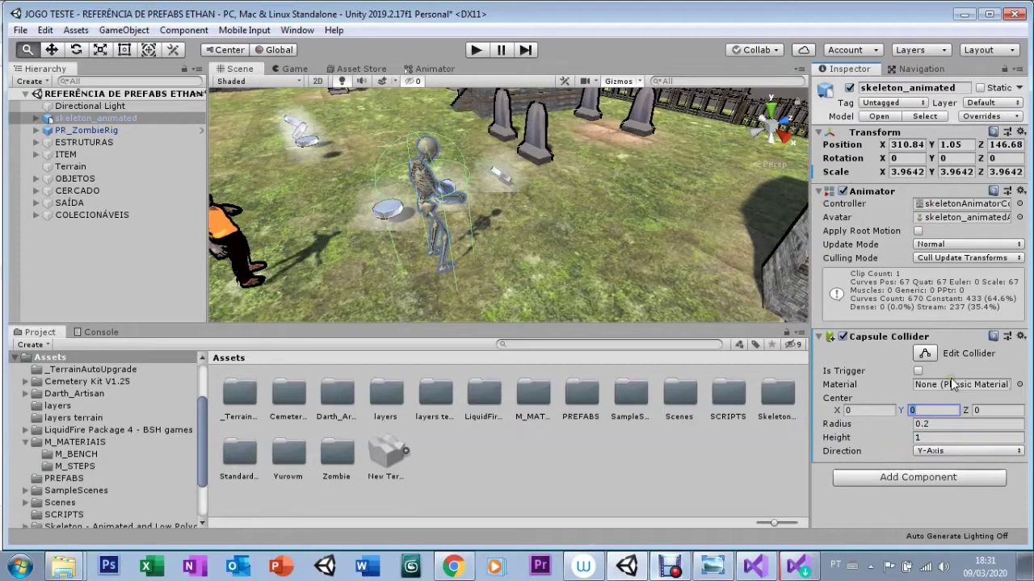
type("1")
key("BackSpace")
key("BackSpace")
type("2")
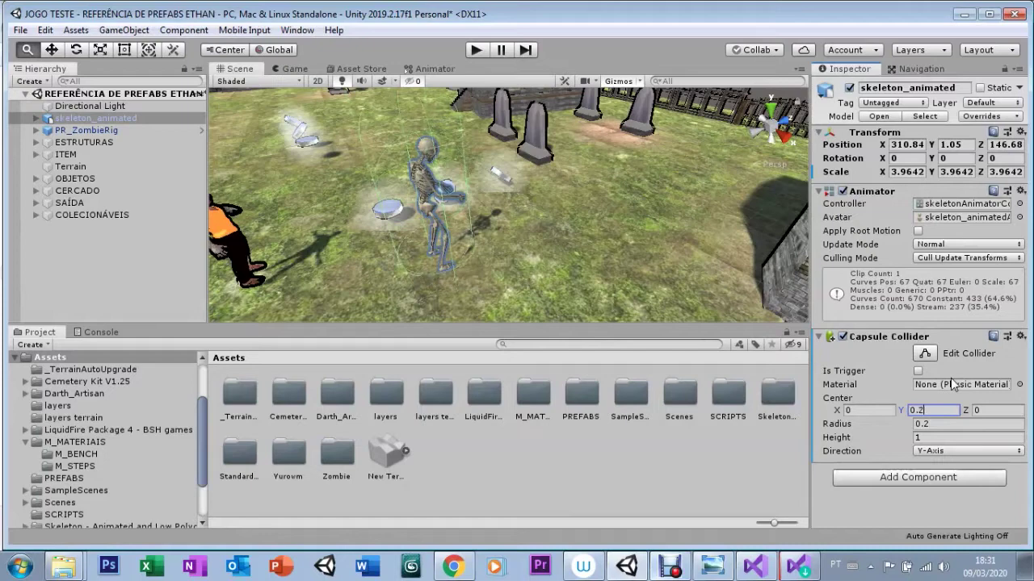
key("BackSpace")
type("1")
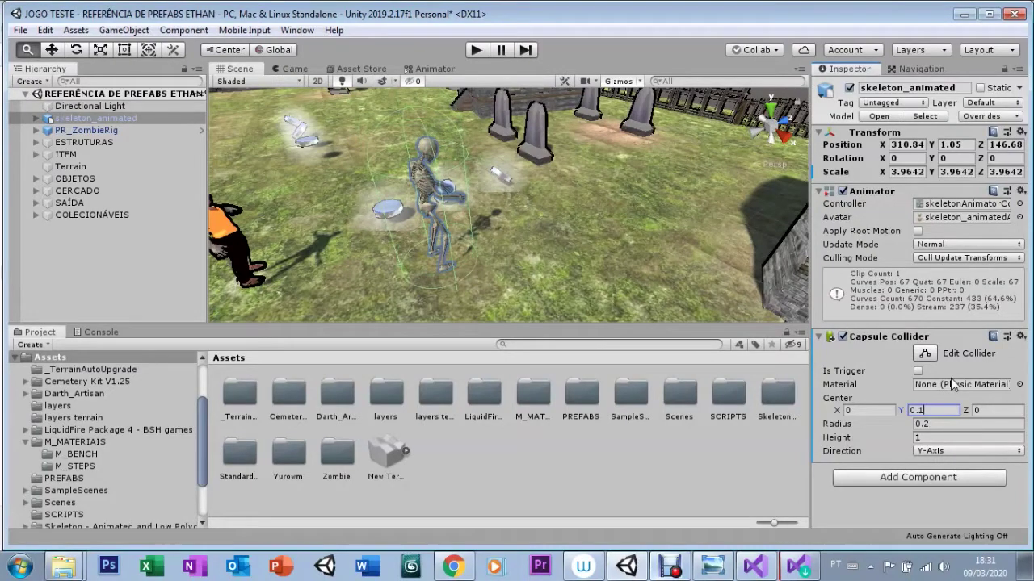
key("BackSpace")
type("2")
mouse_move(485, 202)
middle_mouse_down()
mouse_move(321, 219)
mouse_move(372, 275)
middle_mouse_up()
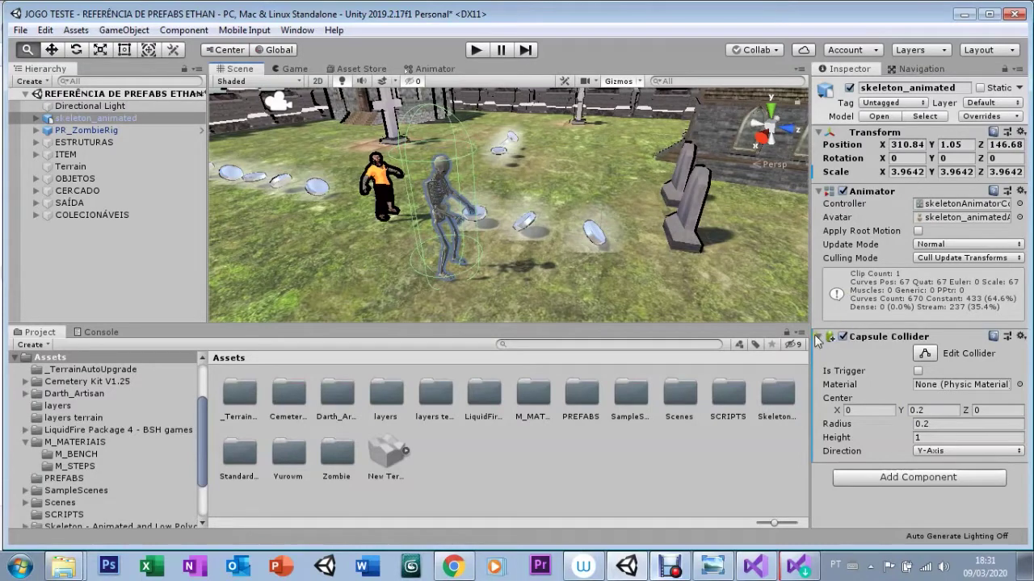
left_click(818, 337)
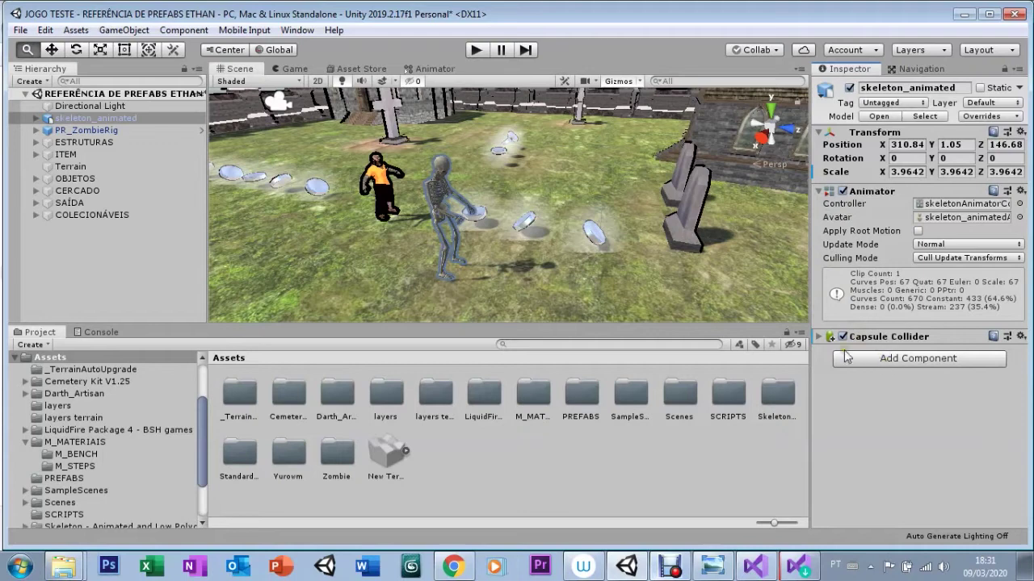
Add a Nav Mesh Agent to skeleton_animated, keep its Humanoid defaults with speed 3.5, and collapse it
left_click(49, 119)
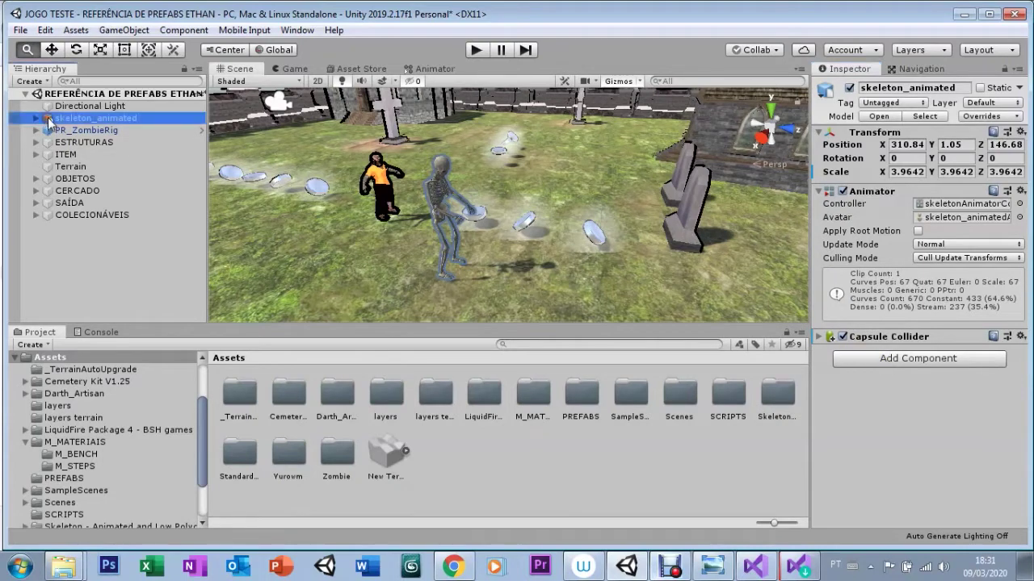
left_click(893, 357)
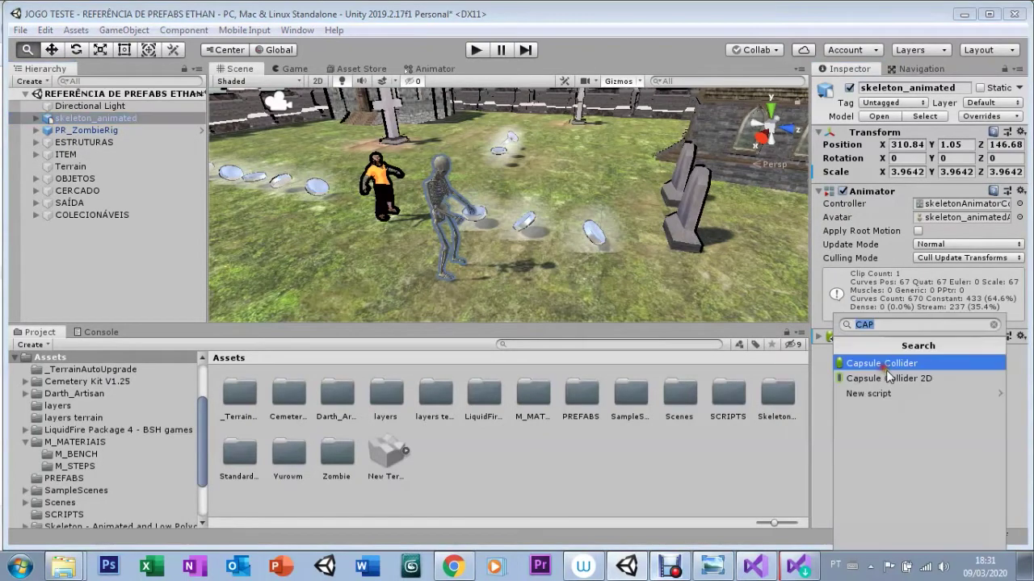
type("NAV")
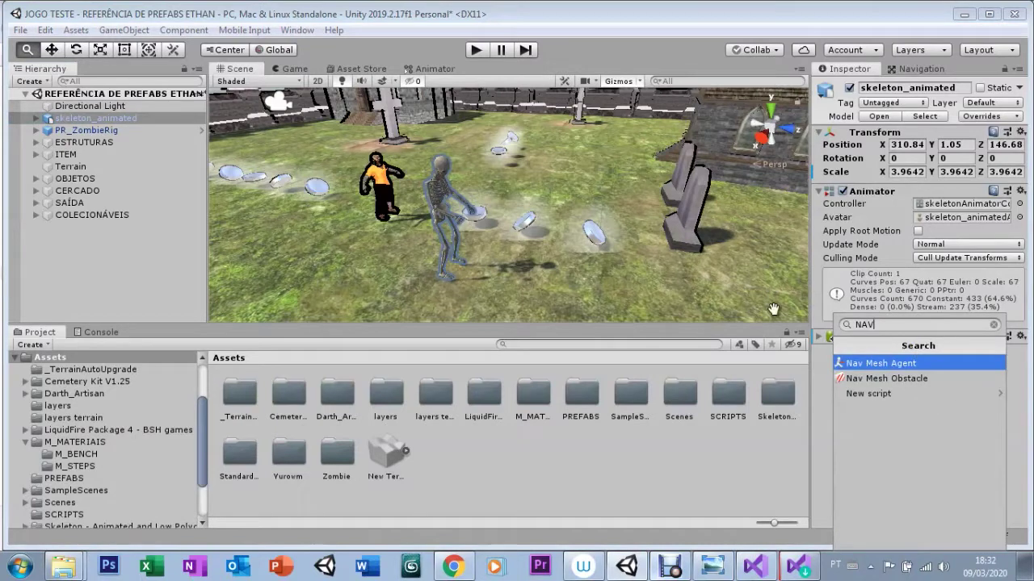
left_click(849, 365)
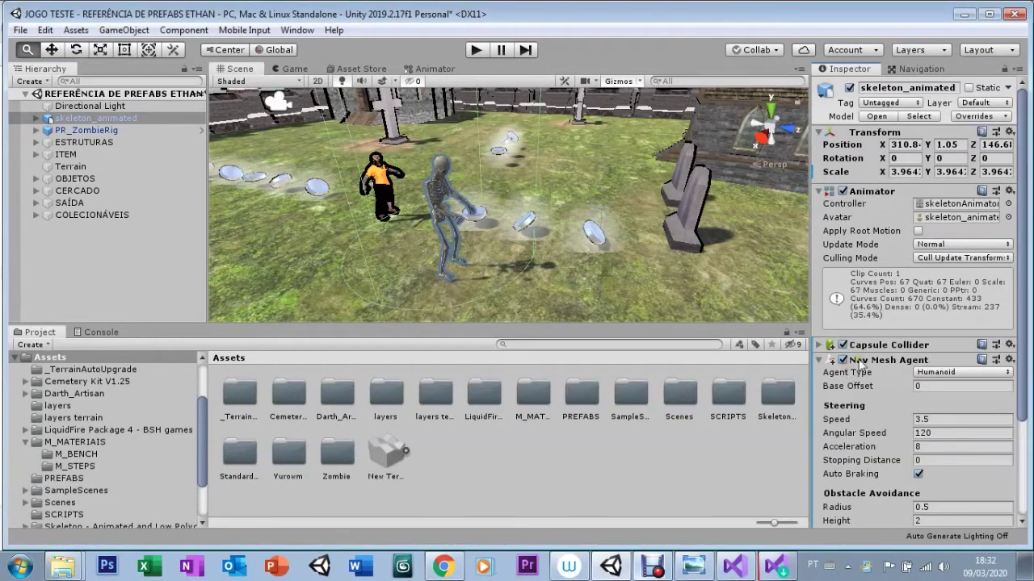
mouse_move(1017, 383)
left_mouse_down()
mouse_move(1016, 408)
mouse_move(1012, 392)
left_mouse_up()
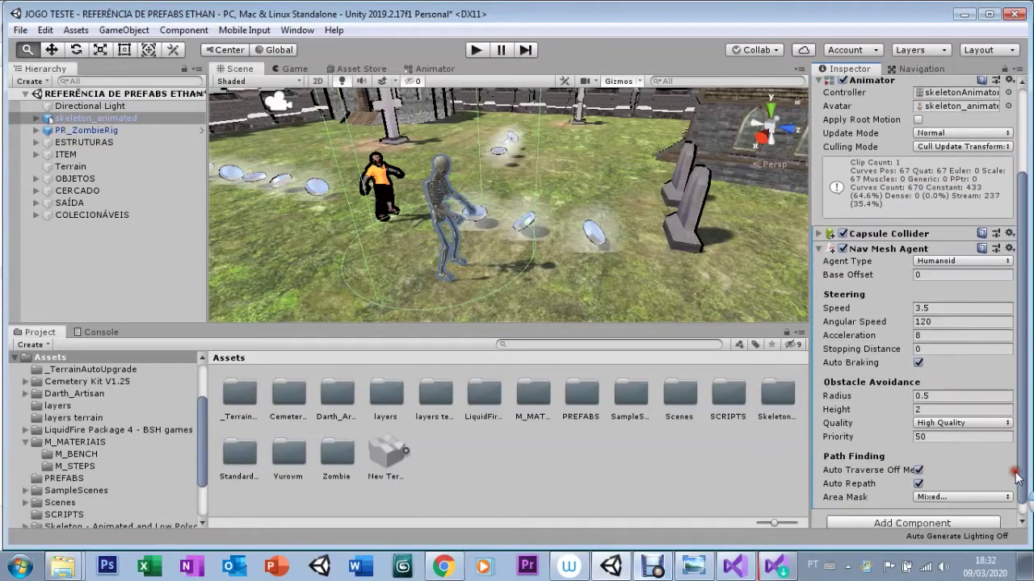
scroll(1006, 404, "down", 5)
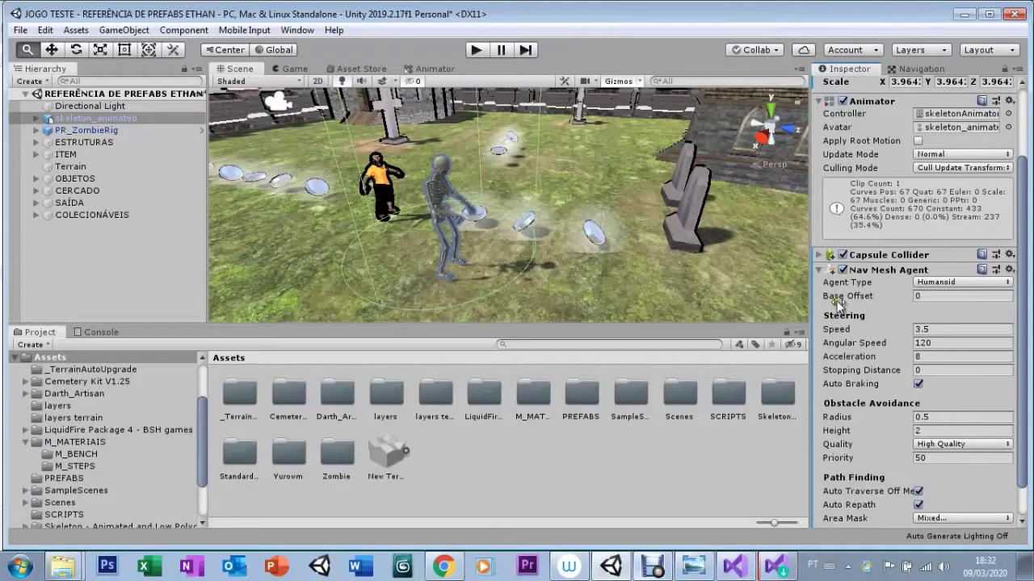
left_click_drag(1023, 410, 1026, 457)
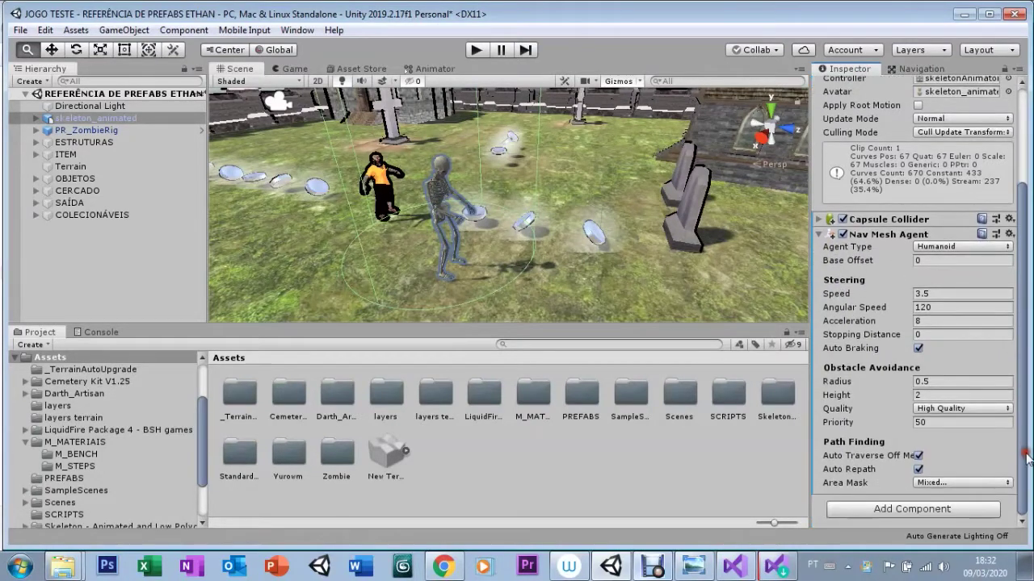
scroll(1021, 424, "up", 3)
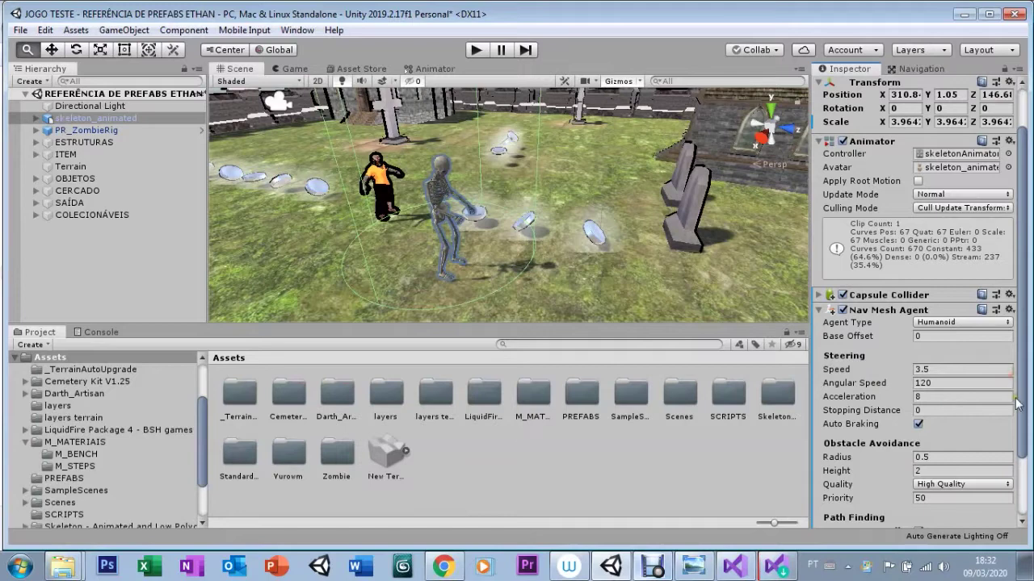
scroll(1016, 403, "down", 3)
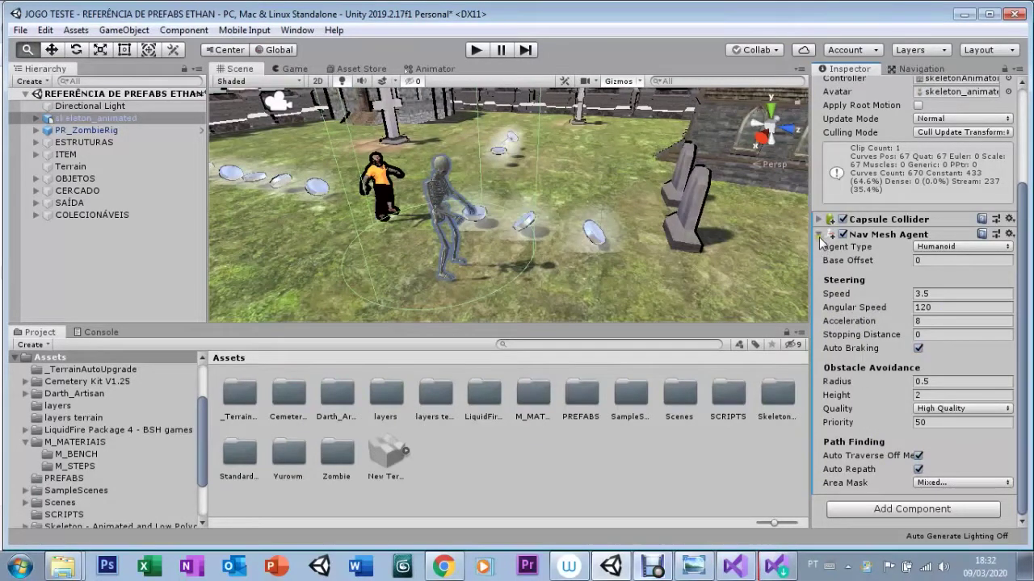
left_click(819, 234)
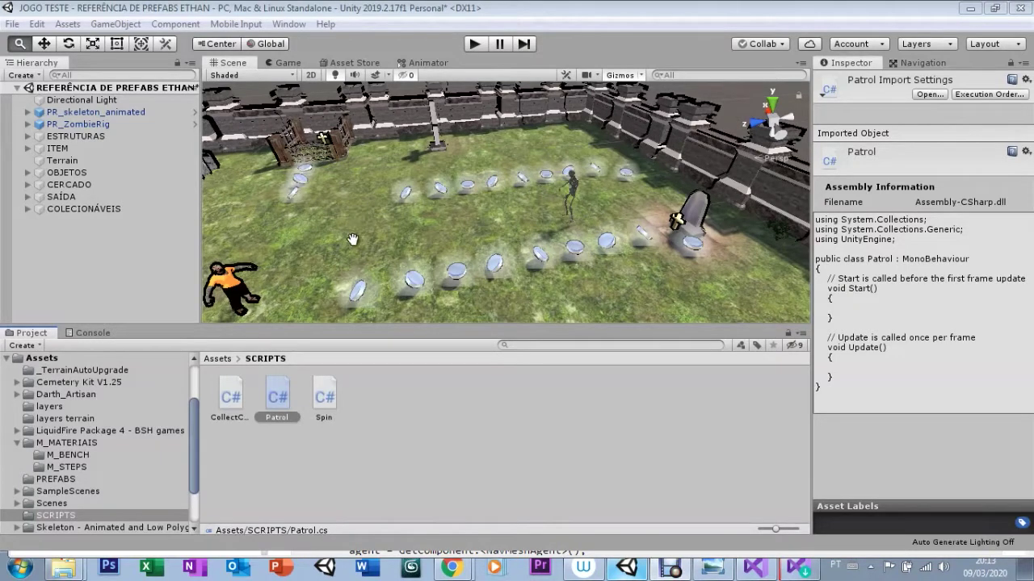
Open the Patrol script from the Assets/SCRIPTS folder for editing in Visual Studio
mouse_move(359, 230)
left_mouse_down()
mouse_move(380, 200)
mouse_move(548, 200)
left_mouse_up()
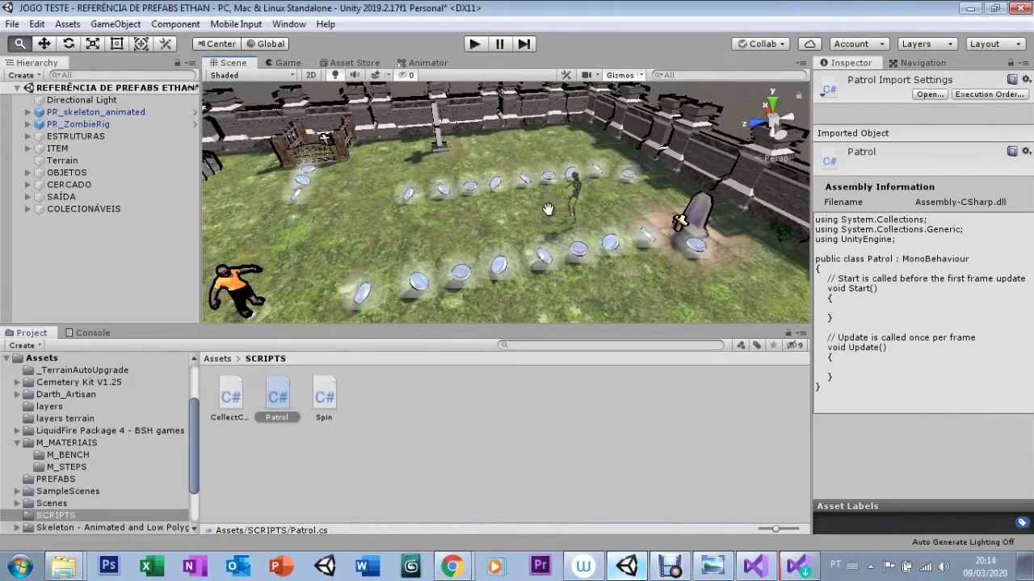
left_click(216, 360)
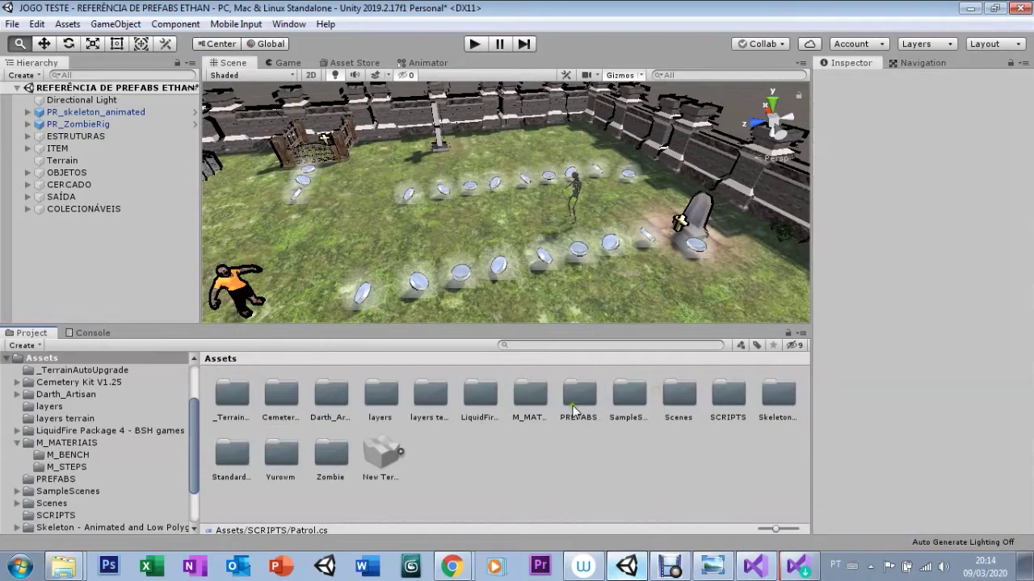
double_click(728, 397)
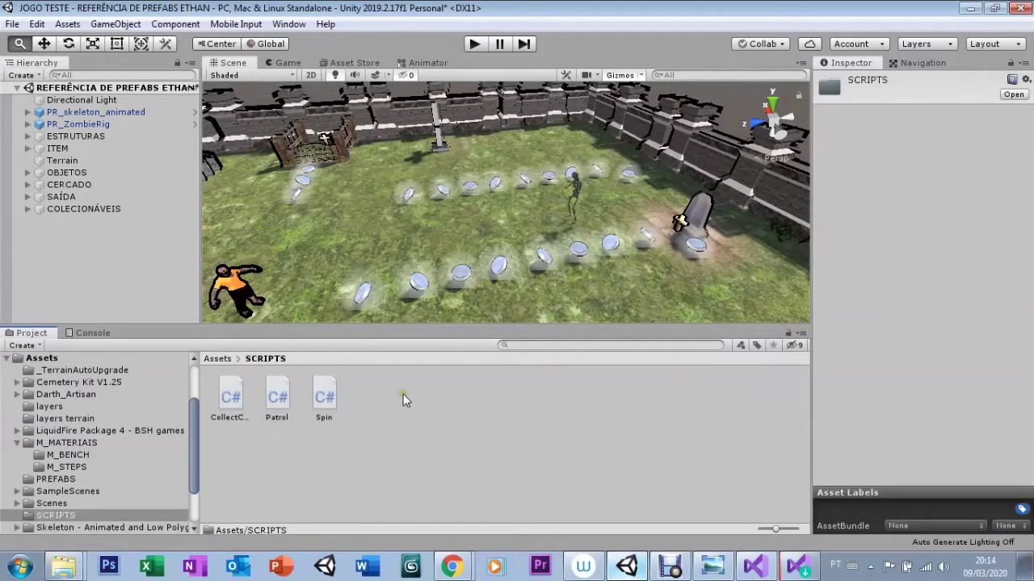
left_click(274, 402)
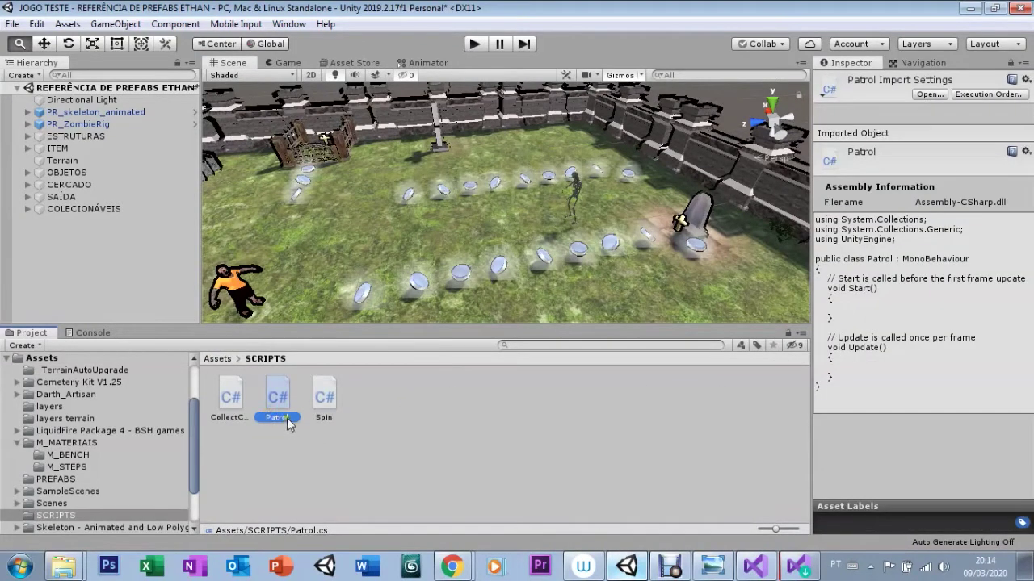
right_click(407, 431)
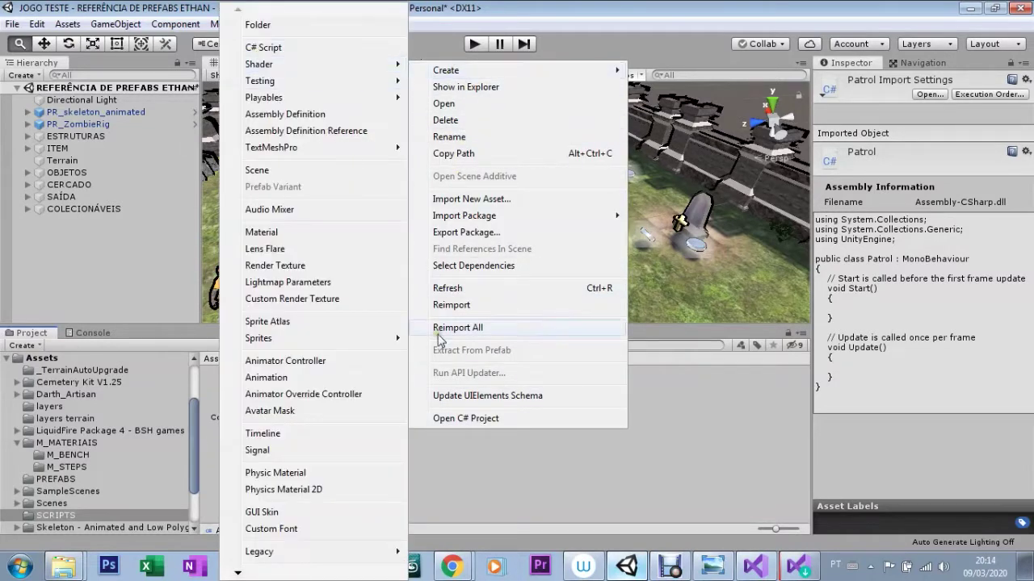
left_click(452, 476)
left_click(279, 403)
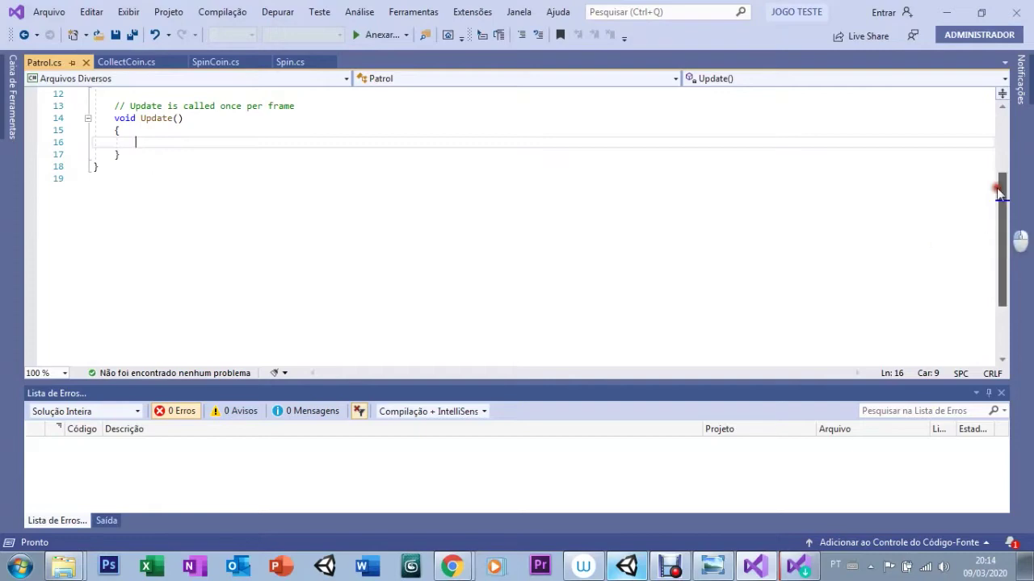
Bring up the Unity Manual agent patrol page in Chrome, then go back to the search results
scroll(1002, 218, "up", 4)
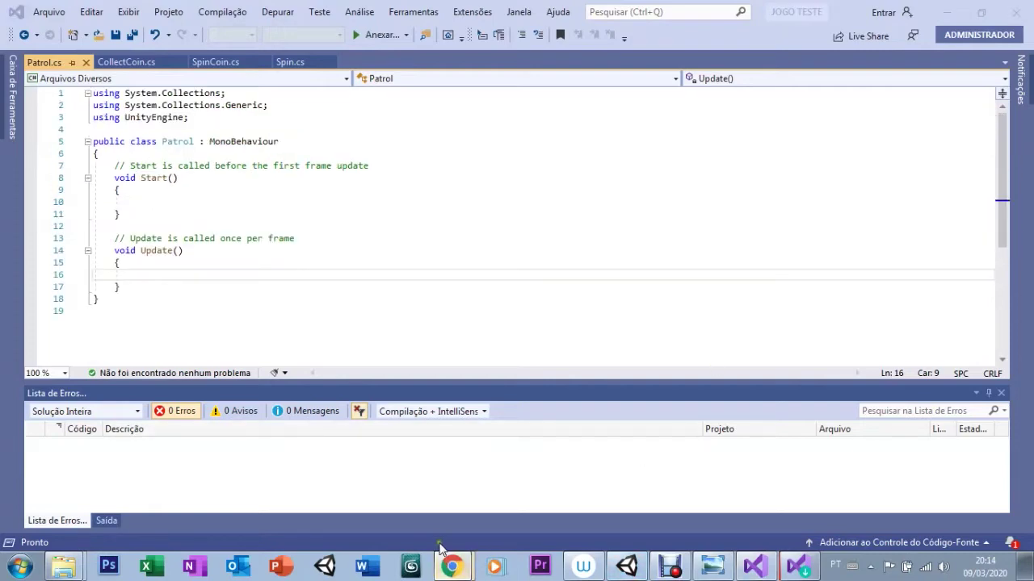
left_click(451, 568)
left_click(27, 55)
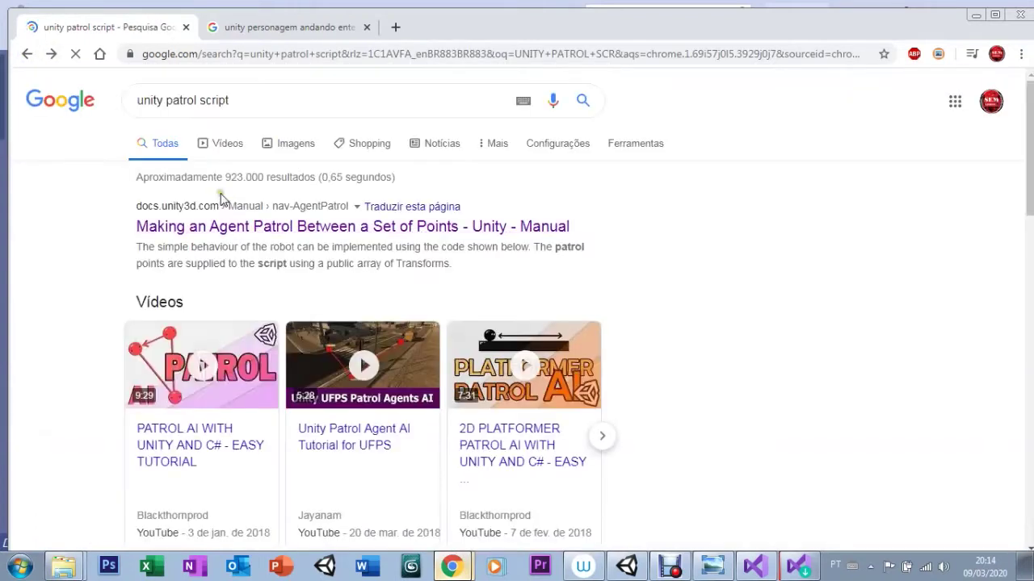
Close the unrelated second tab and open the 'Making an Agent Patrol Between a Set of Points' result
left_click(367, 26)
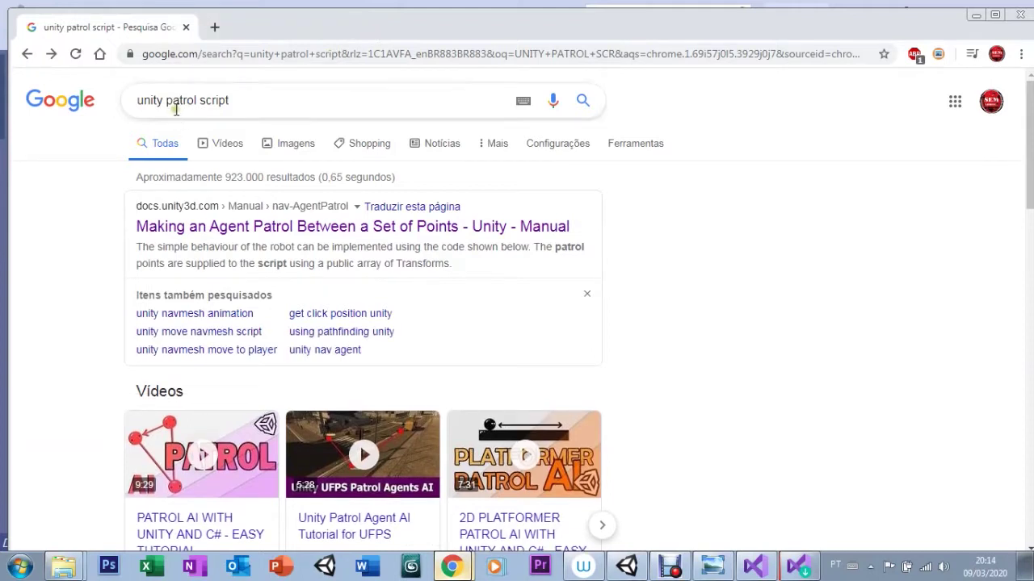
left_click(213, 233)
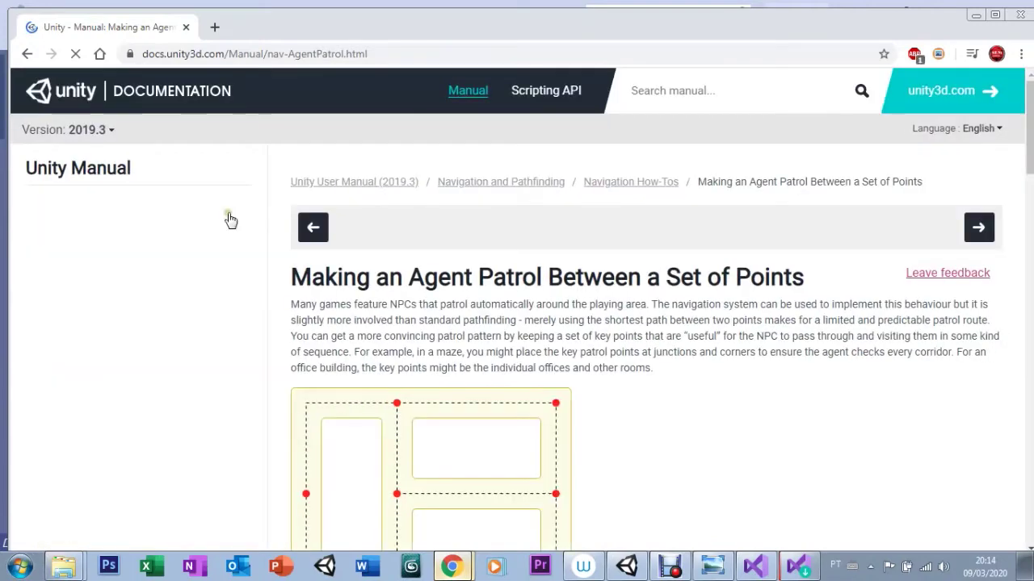
Scroll to the Patrol.cs listing on the manual page and select the whole code block
mouse_move(1027, 158)
left_mouse_down()
mouse_move(1027, 277)
mouse_move(1010, 281)
left_mouse_up()
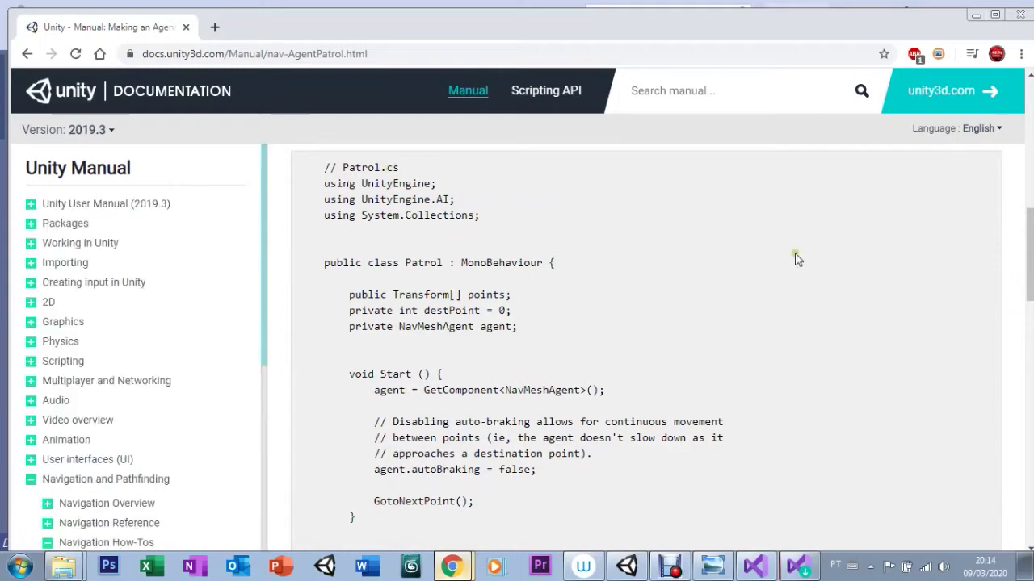
left_click_drag(1028, 259, 1031, 388)
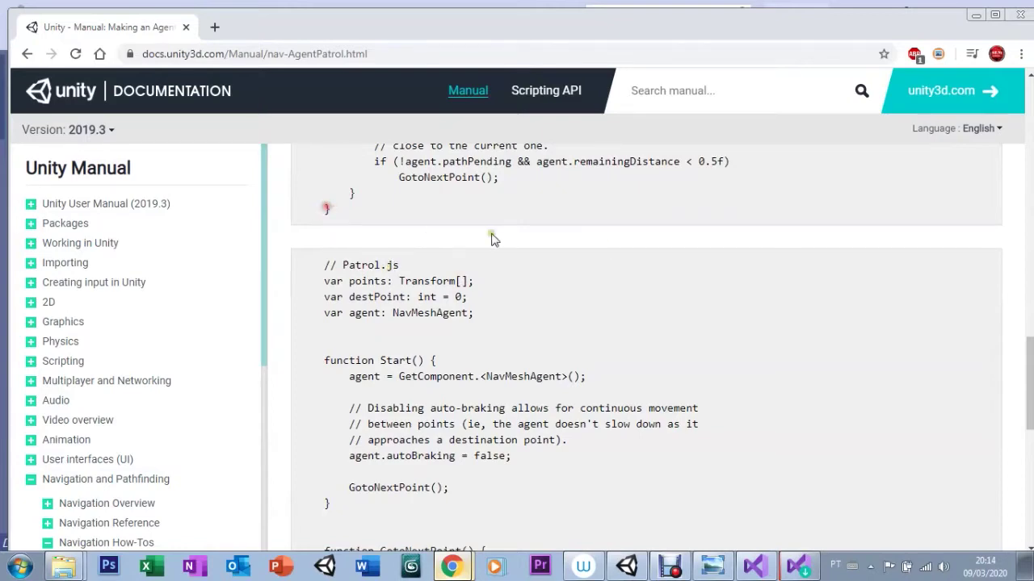
mouse_move(1022, 363)
left_mouse_down()
mouse_move(1031, 224)
mouse_move(1027, 232)
left_mouse_up()
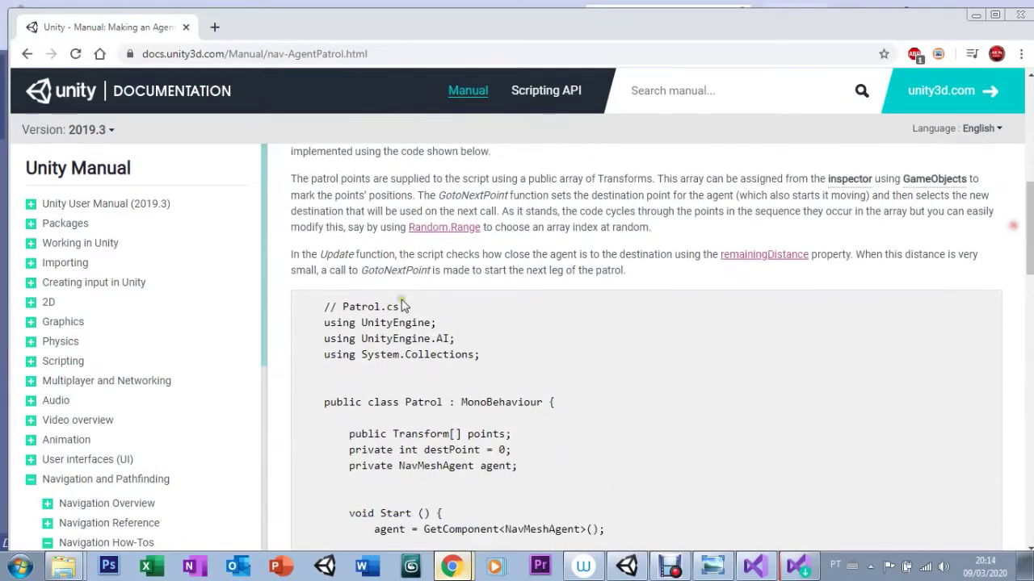
triple_click(326, 310)
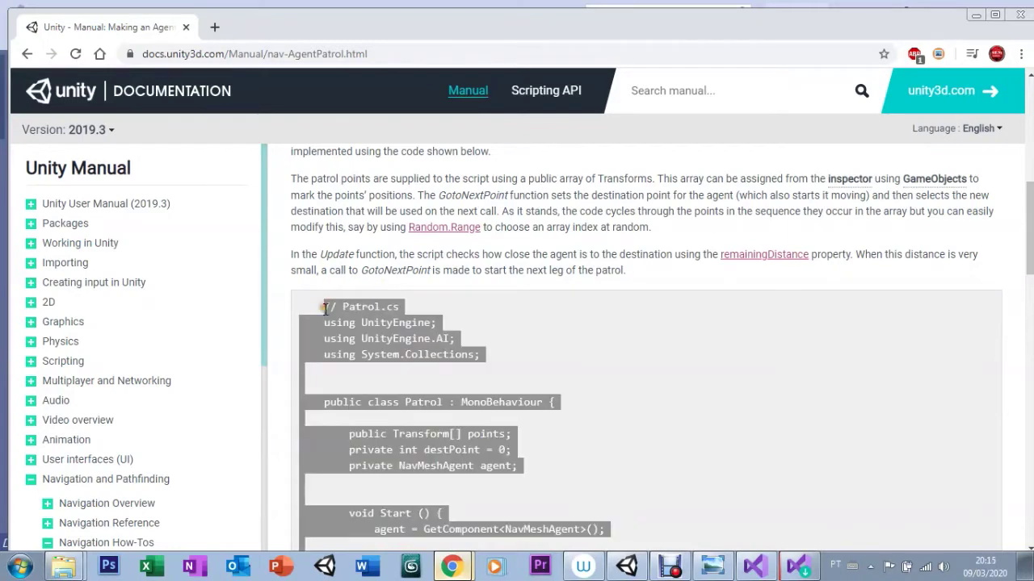
left_click_drag(1031, 246, 1030, 358)
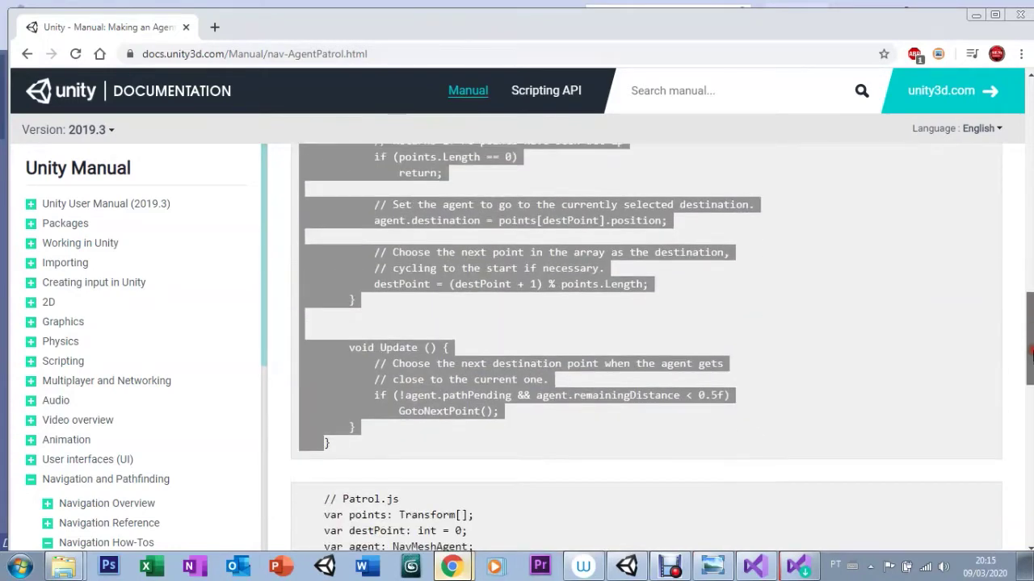
left_click(338, 427)
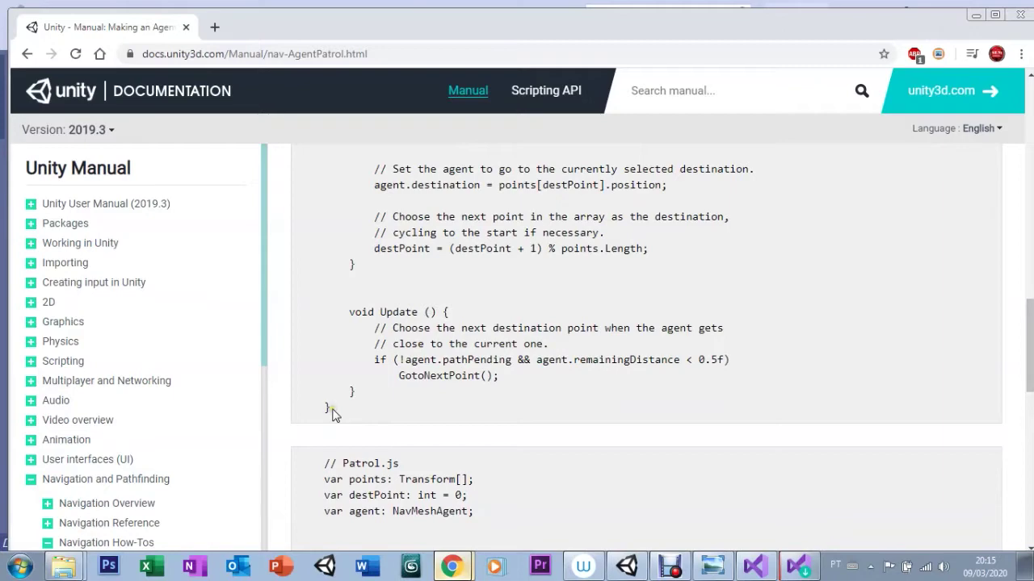
scroll(995, 344, "up", 3)
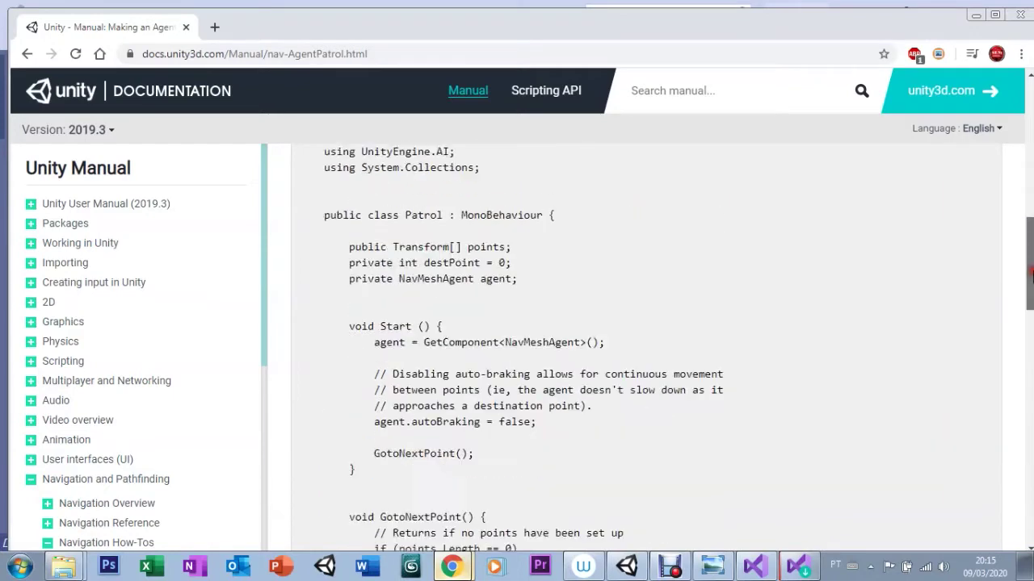
scroll(985, 242, "up", 4)
triple_click(323, 267)
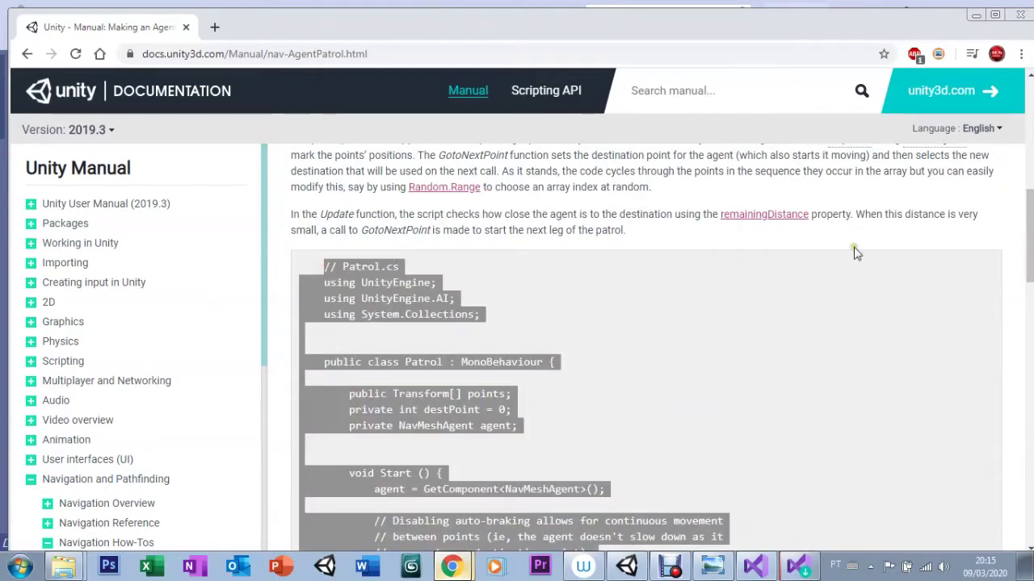
left_click_drag(1029, 267, 1027, 392)
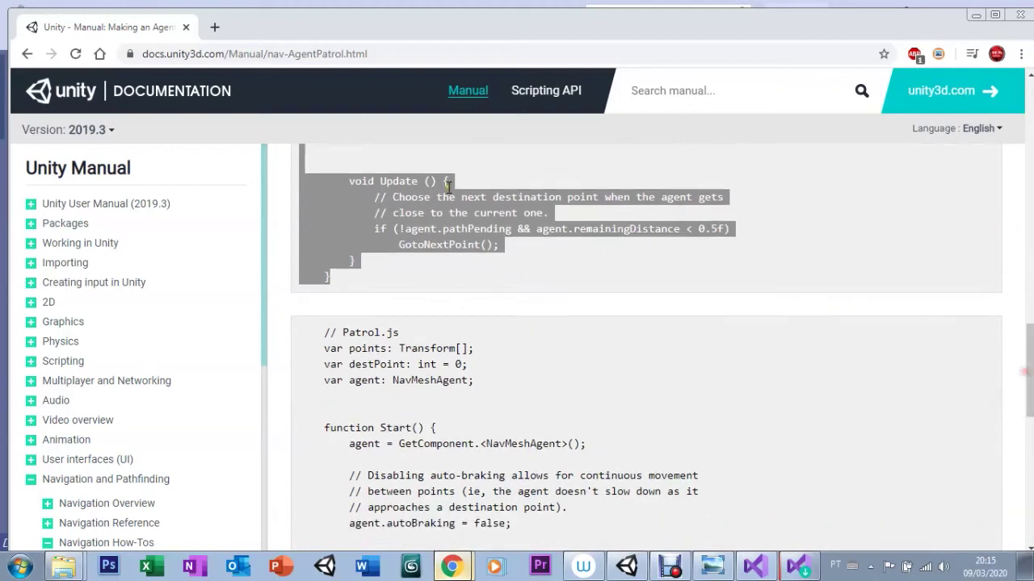
left_click(629, 529)
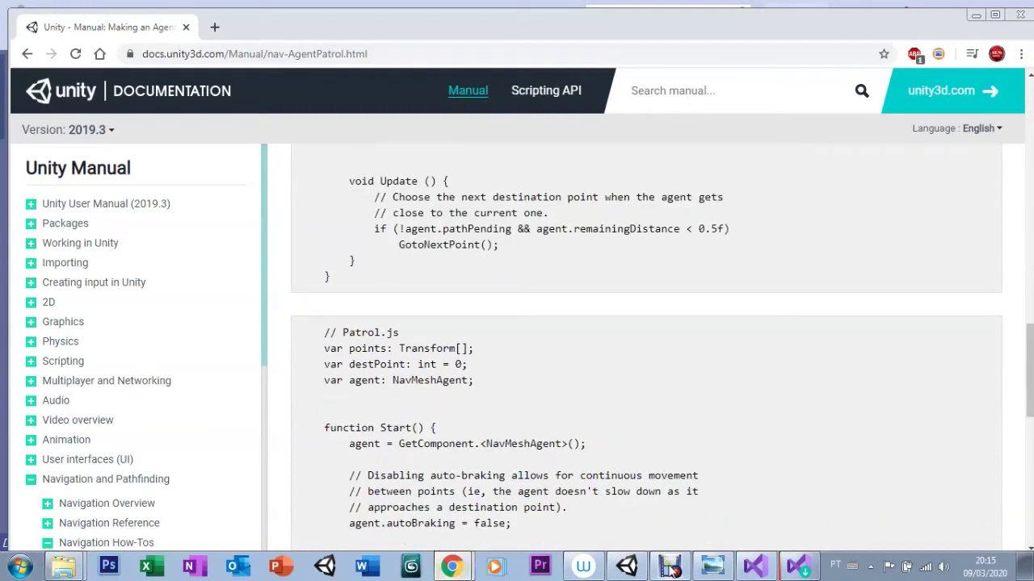
Switch to Patrol.cs in Visual Studio and place the cursor after the closing brace
left_click(629, 567)
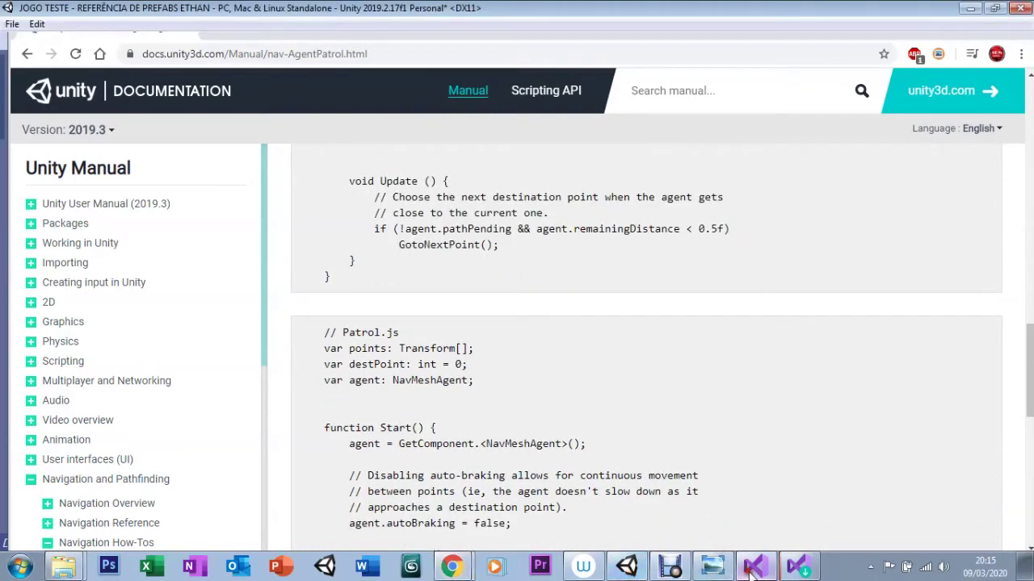
left_click(754, 567)
left_click(255, 296)
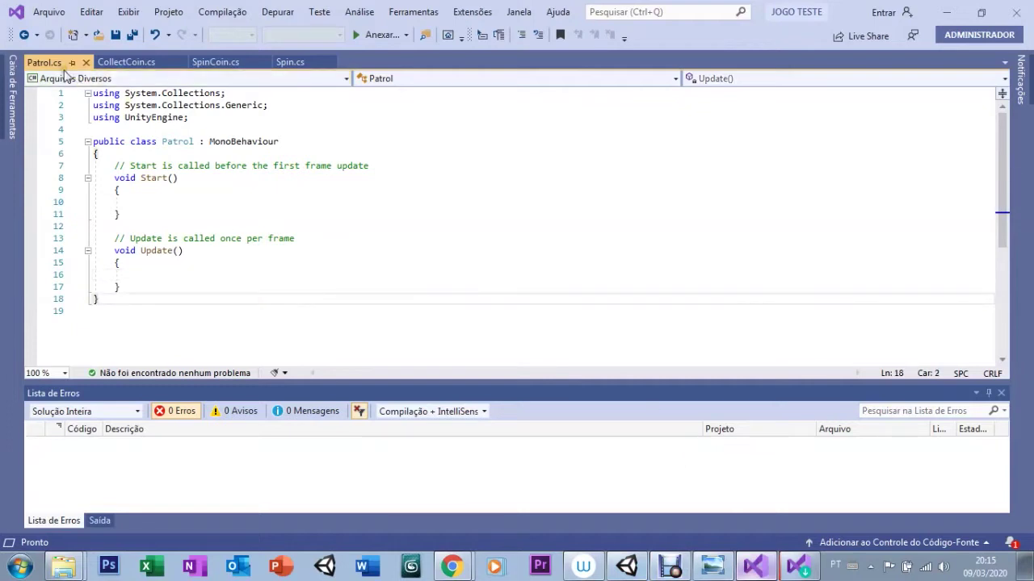
Copy the Patrol.cs example code from the Unity Manual agent patrol page
key("ctrl+a")
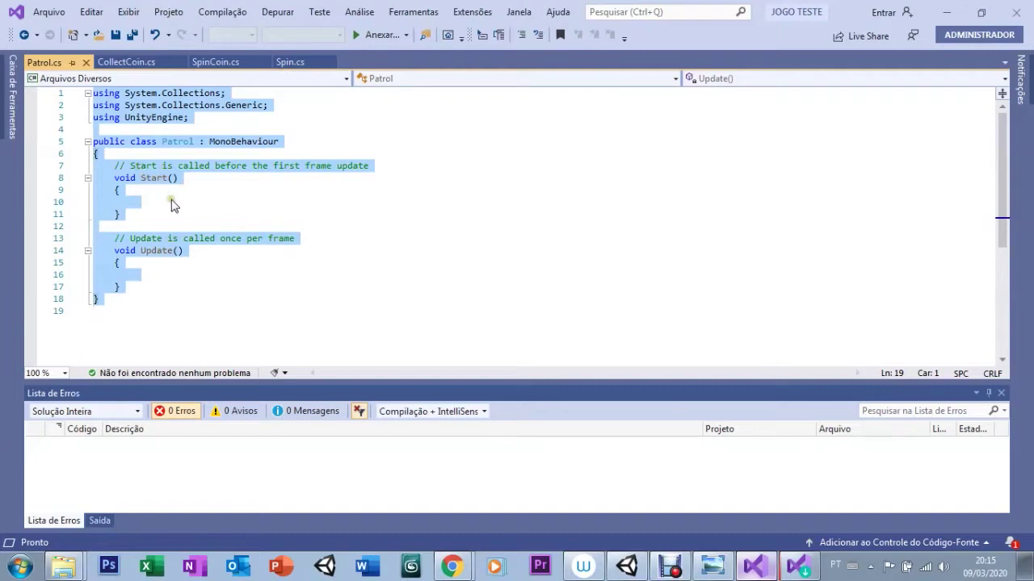
type("UNITY - AULA 31- LEVEL DESIGN - NAV MESH AGENT")
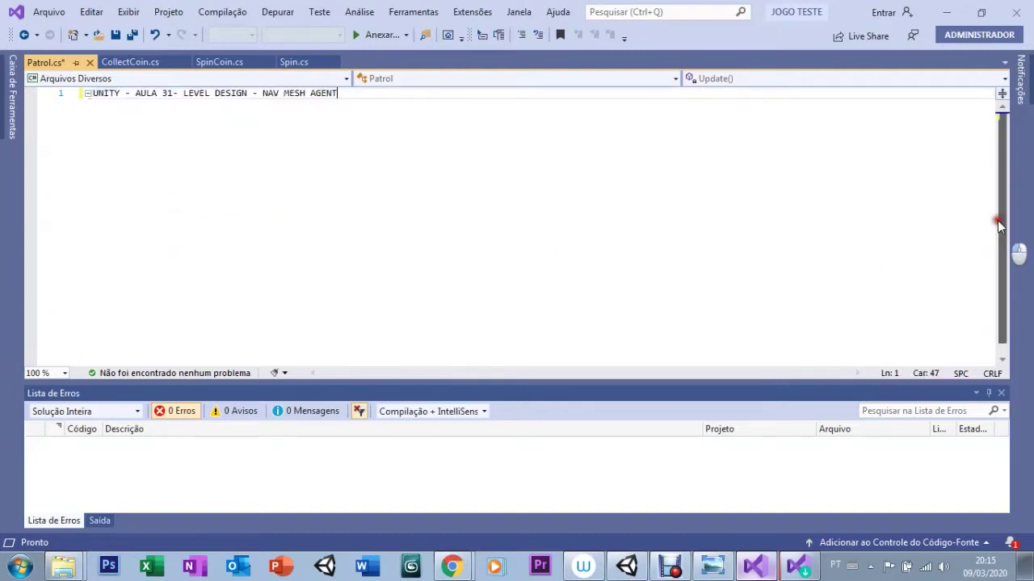
left_click(155, 99)
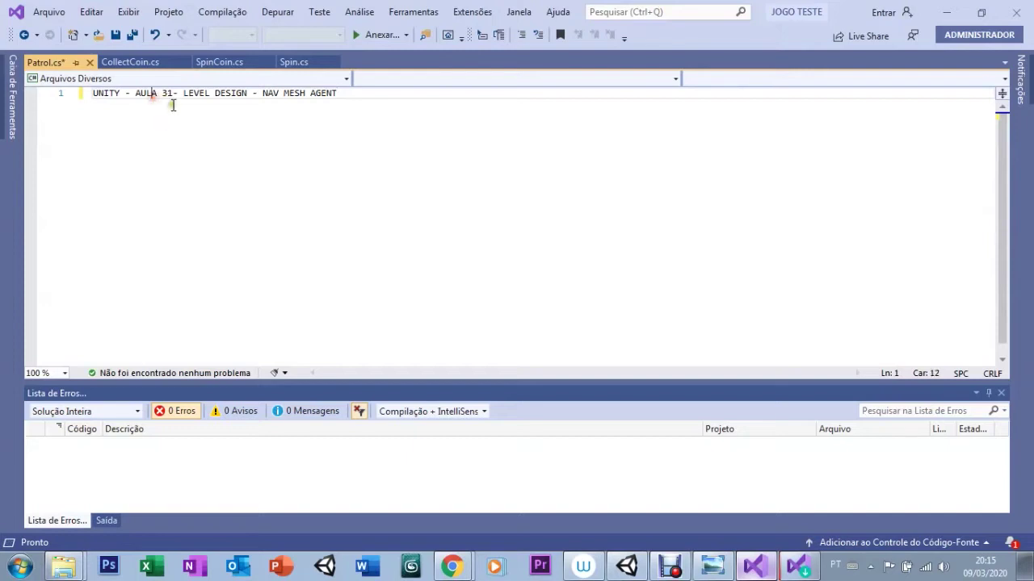
left_click(464, 561)
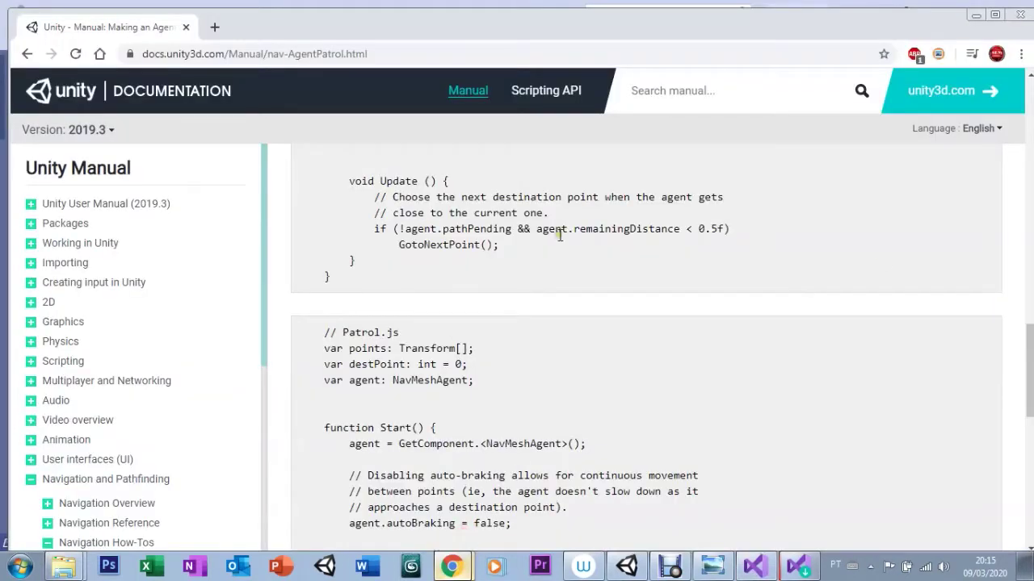
mouse_move(1021, 364)
left_mouse_down()
mouse_move(1031, 258)
mouse_move(1030, 268)
left_mouse_up()
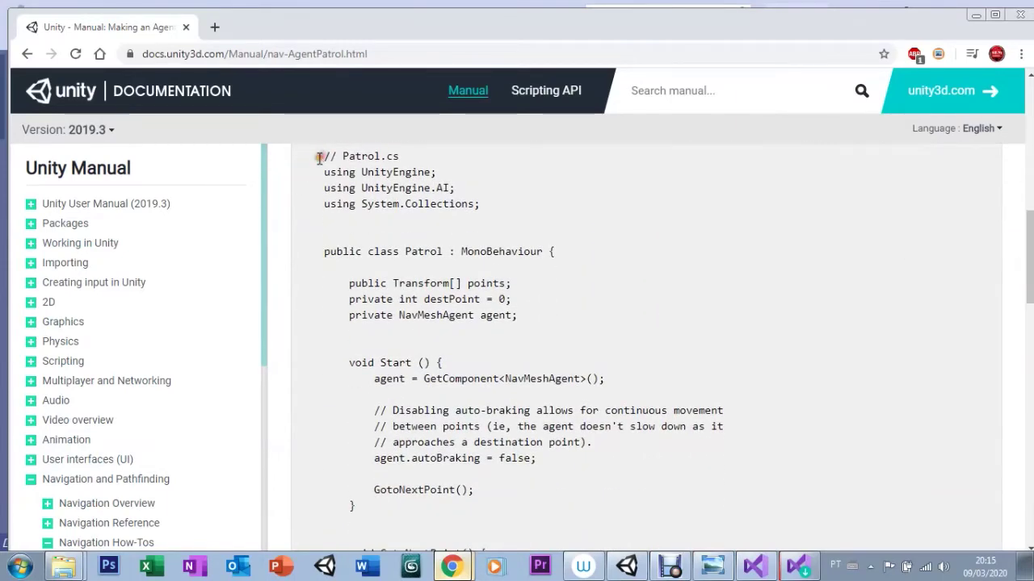
scroll(897, 348, "down", 6)
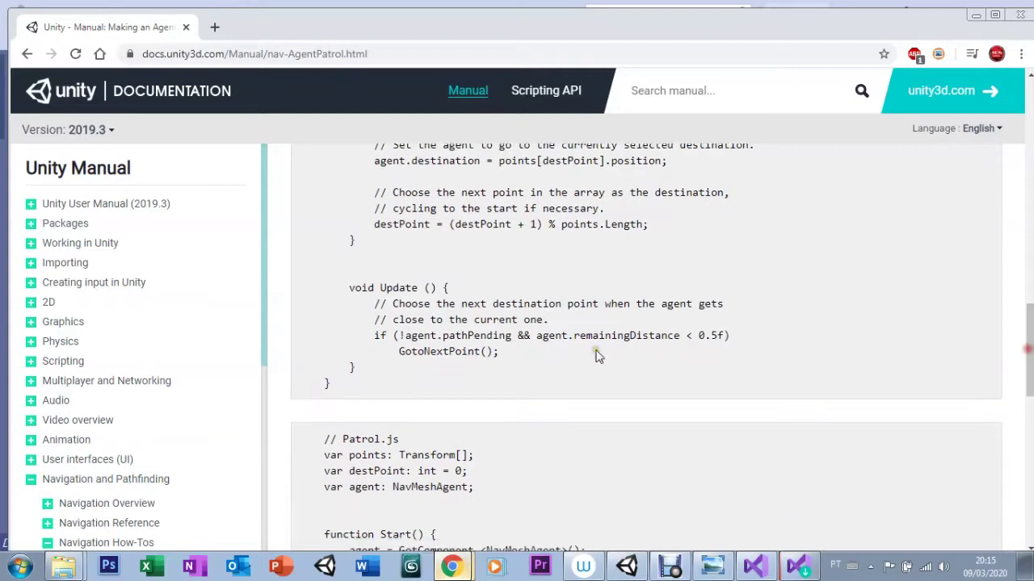
left_click_drag(355, 365, 331, 386, "shift")
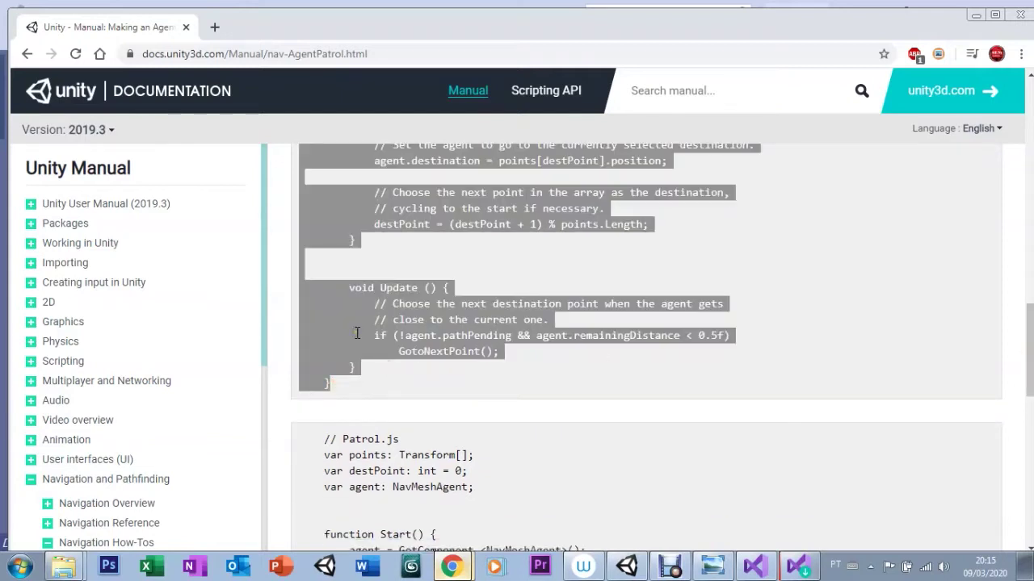
Replace all of Patrol.cs with the copied manual code and save it
left_click(754, 565)
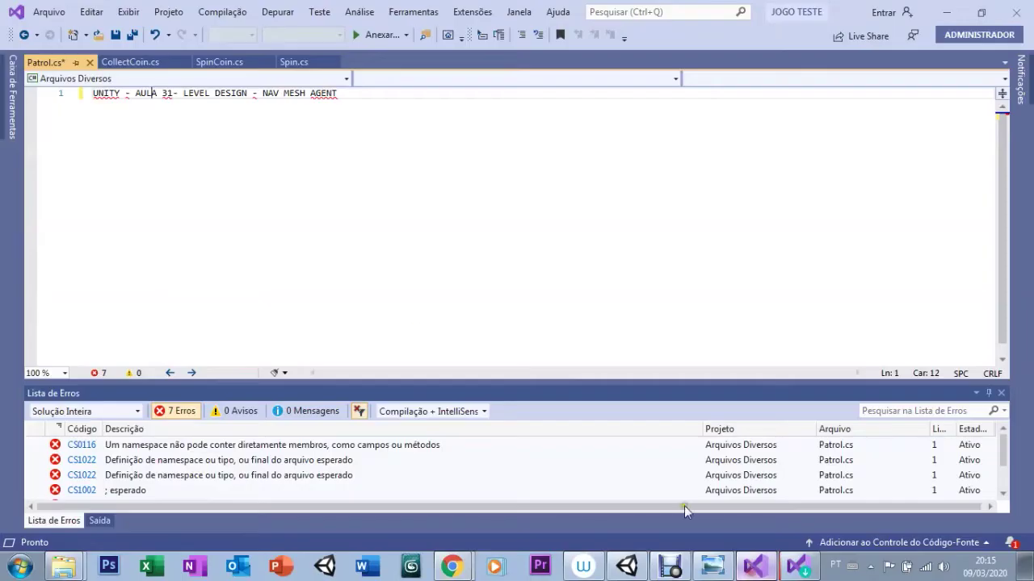
key("ctrl+a")
key("ctrl+v")
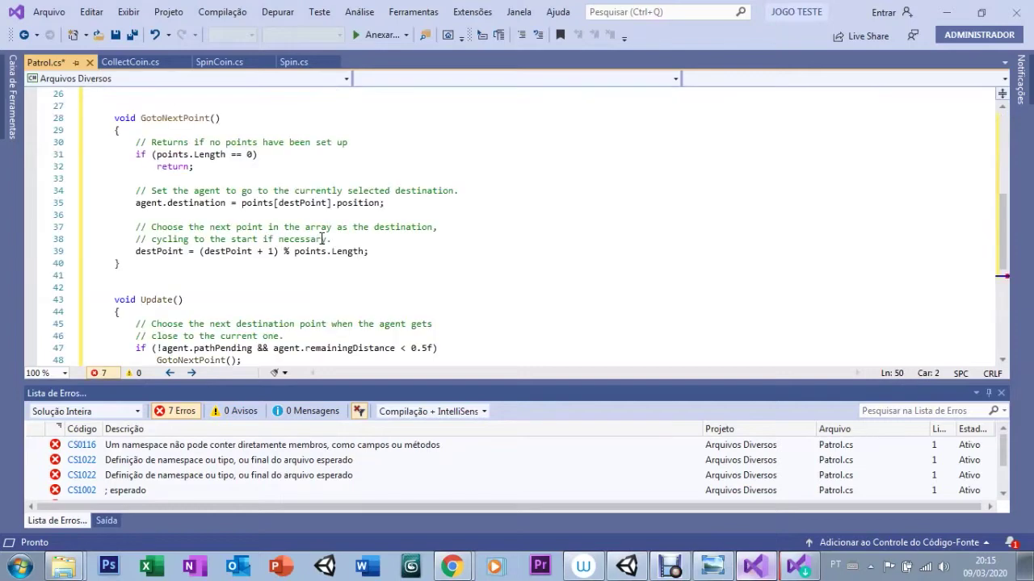
left_click_drag(1006, 263, 1003, 182)
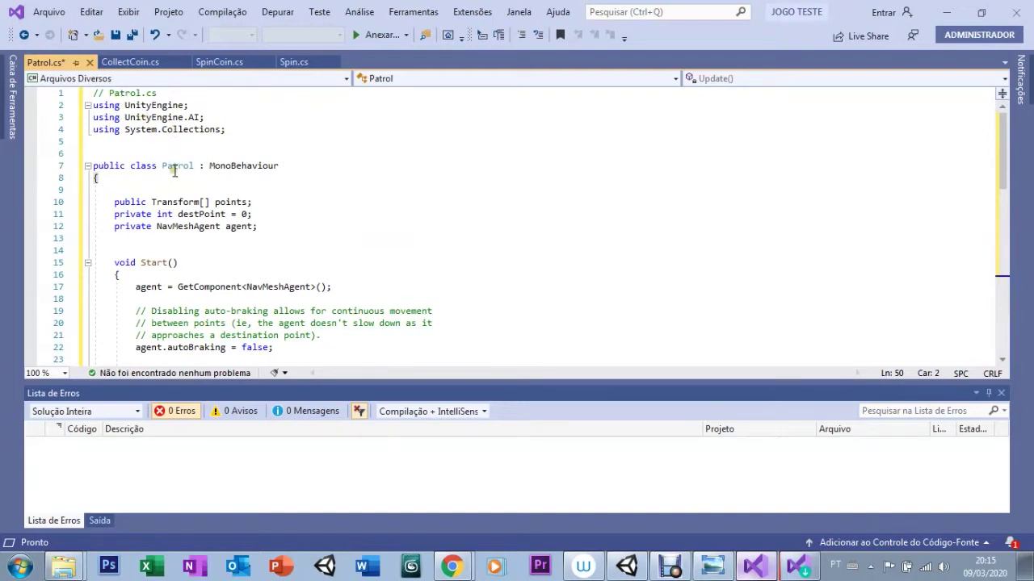
left_click(115, 35)
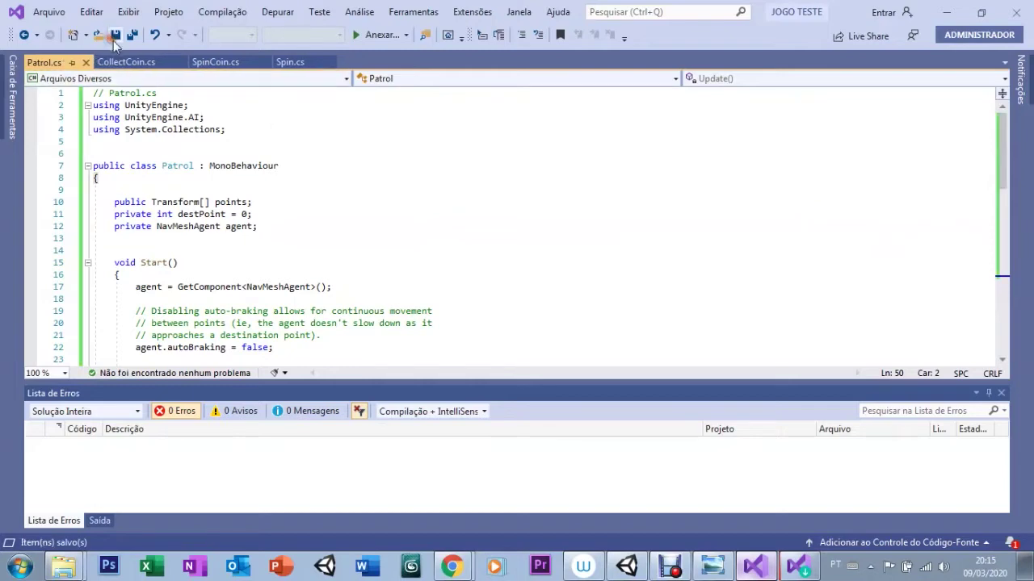
left_click(633, 564)
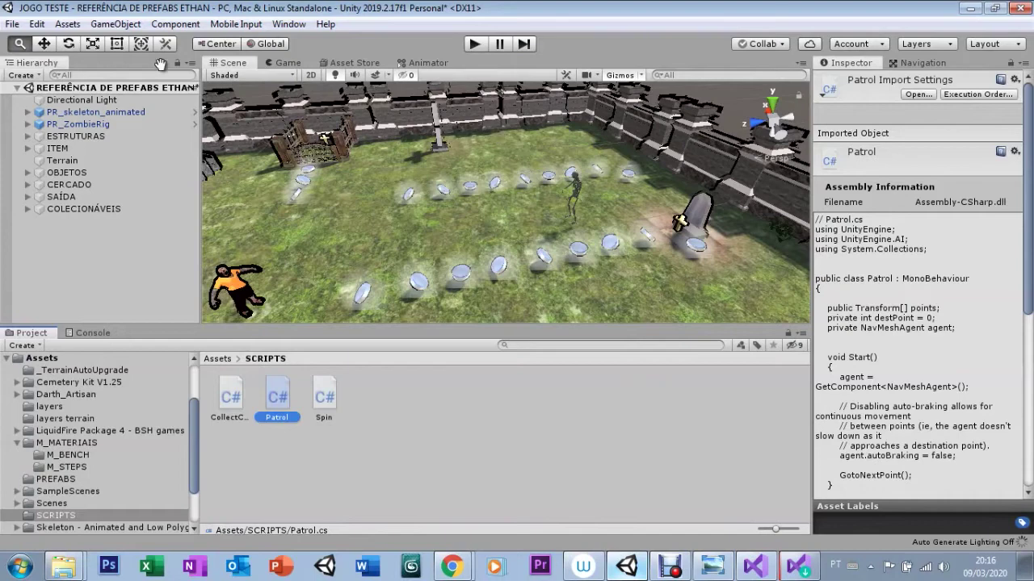
Attach the Patrol script to the skeleton enemy, then expand its Nav Mesh Agent settings
left_click(571, 186)
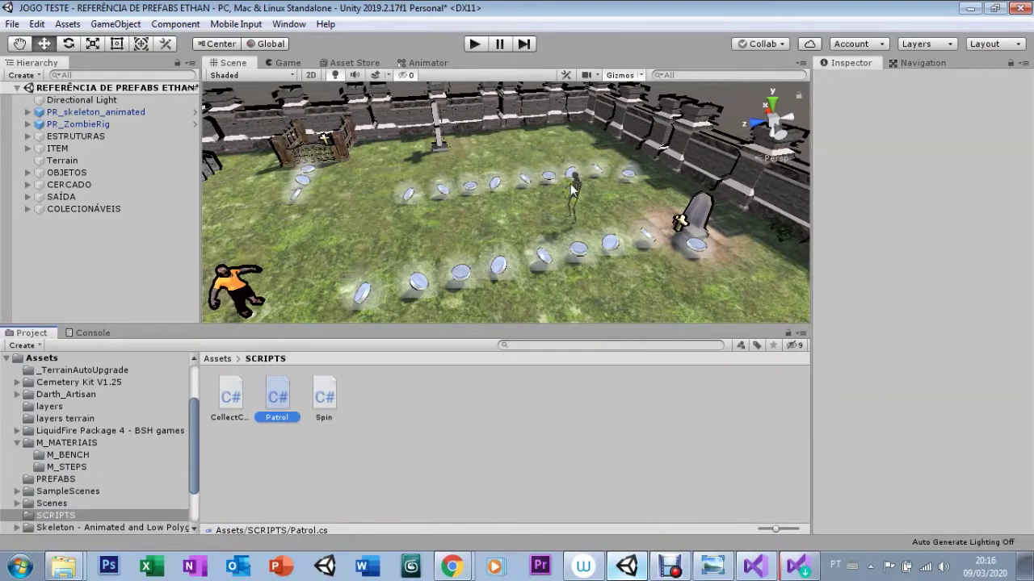
left_click(571, 186)
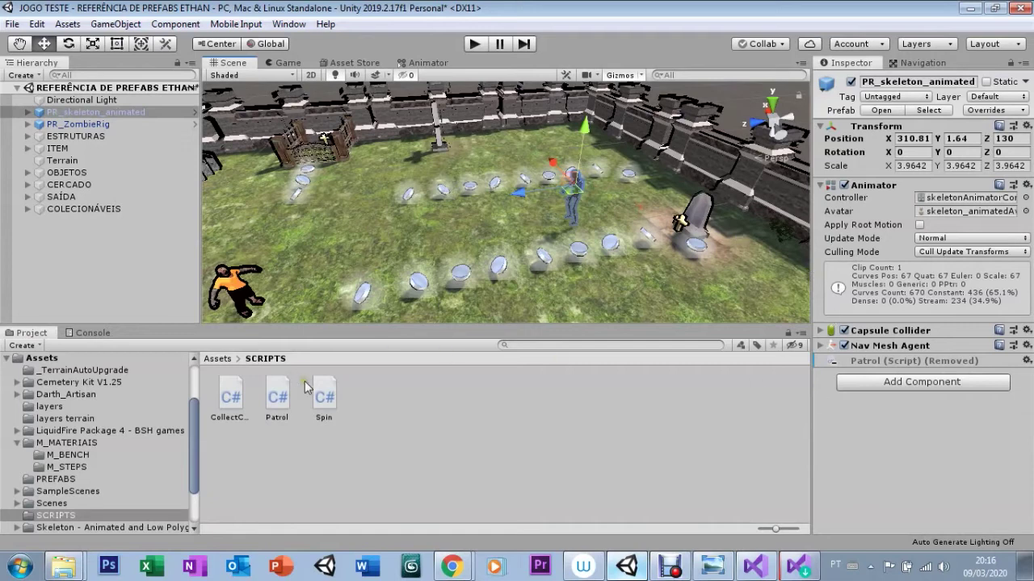
left_click_drag(277, 398, 863, 412)
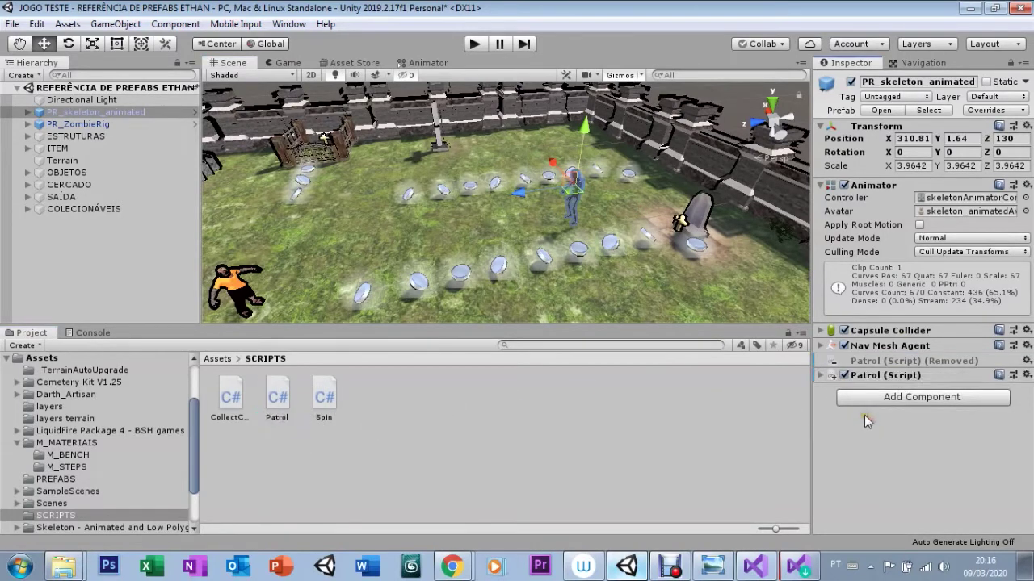
right_click(877, 365)
mouse_move(913, 376)
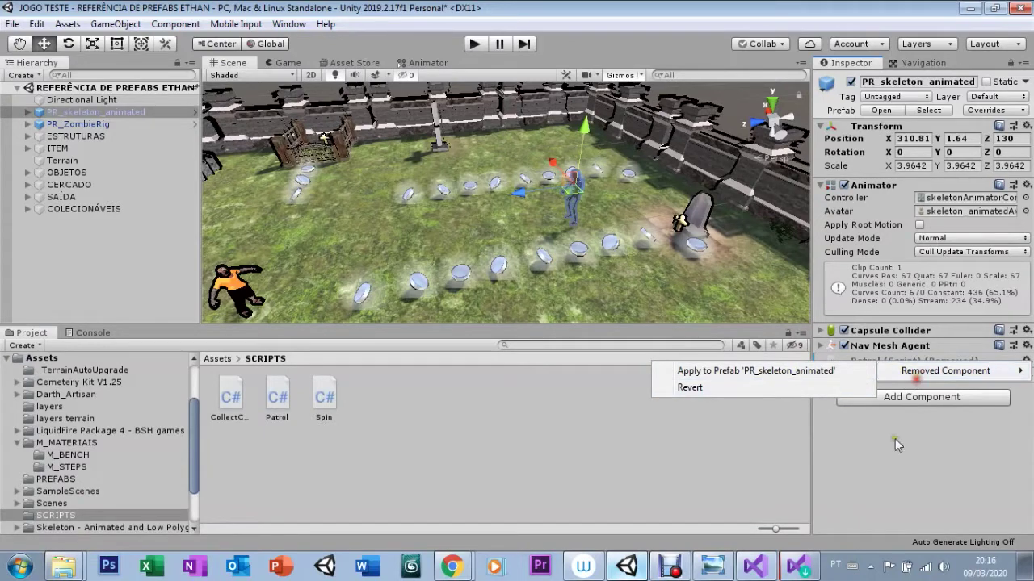
left_click(689, 387)
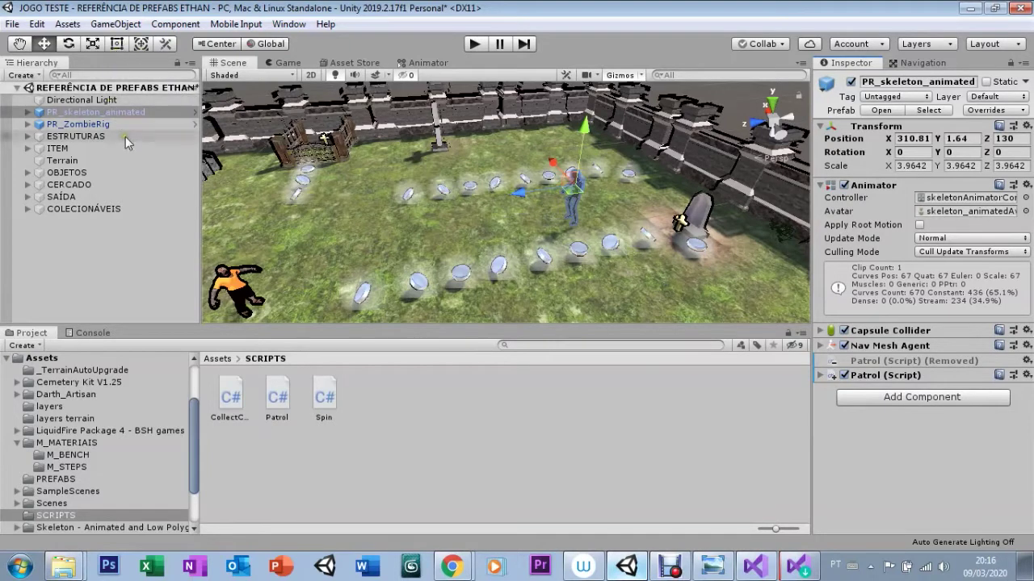
left_click(820, 346)
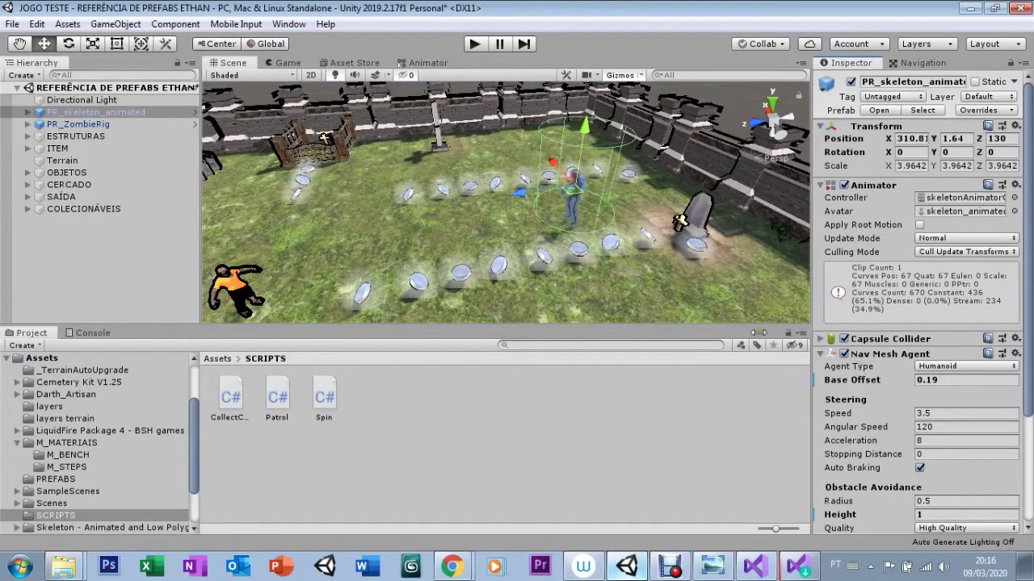
Collapse the Nav Mesh Agent component and go up to the Assets root folder in the Project panel
left_click(821, 356)
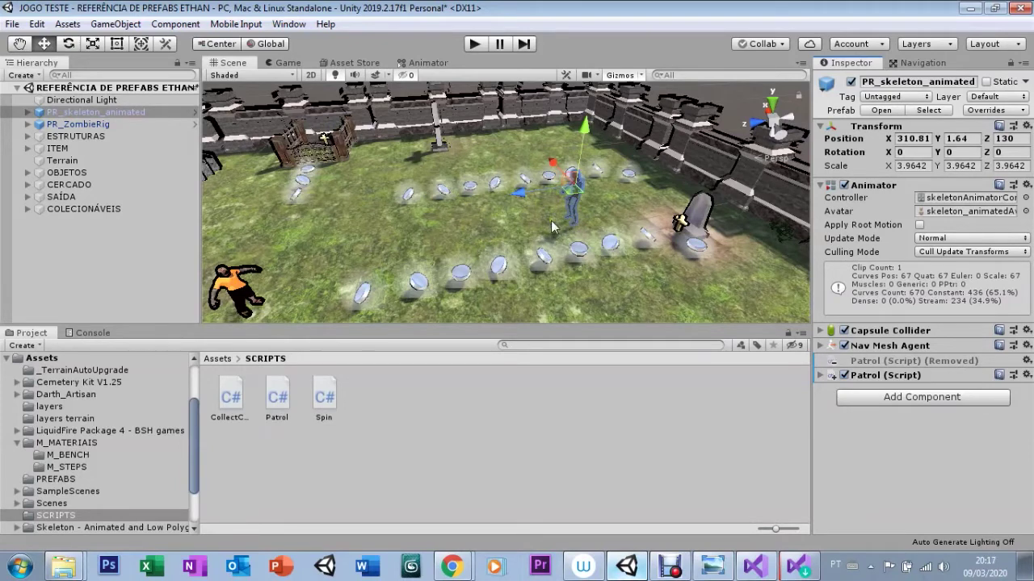
left_click(822, 346)
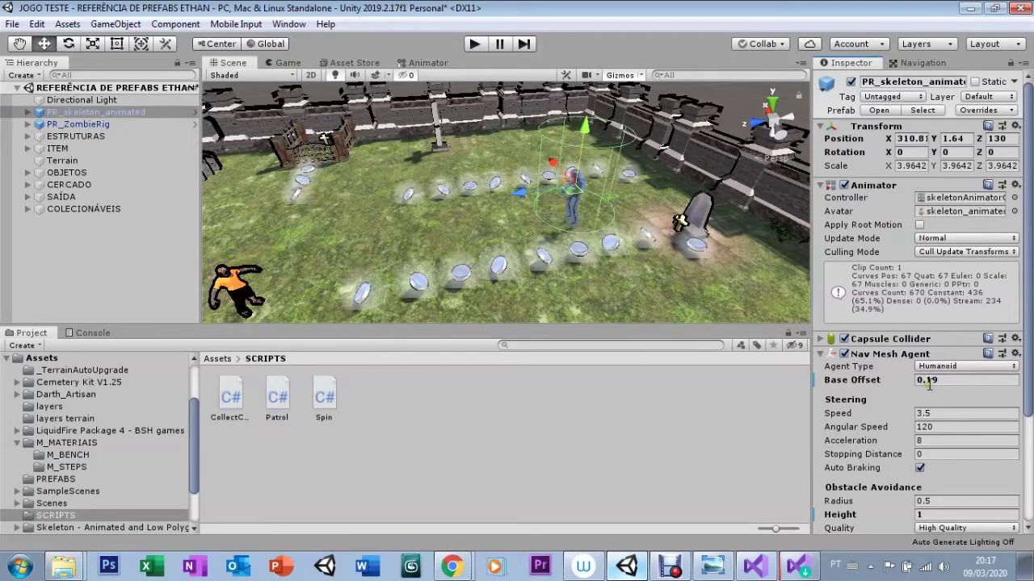
left_click(822, 353)
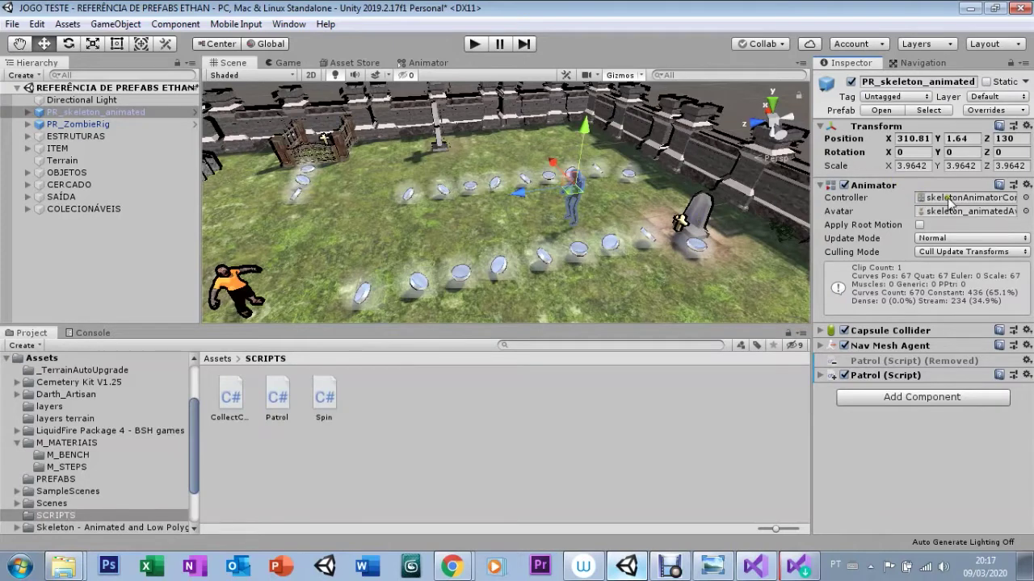
left_click(214, 359)
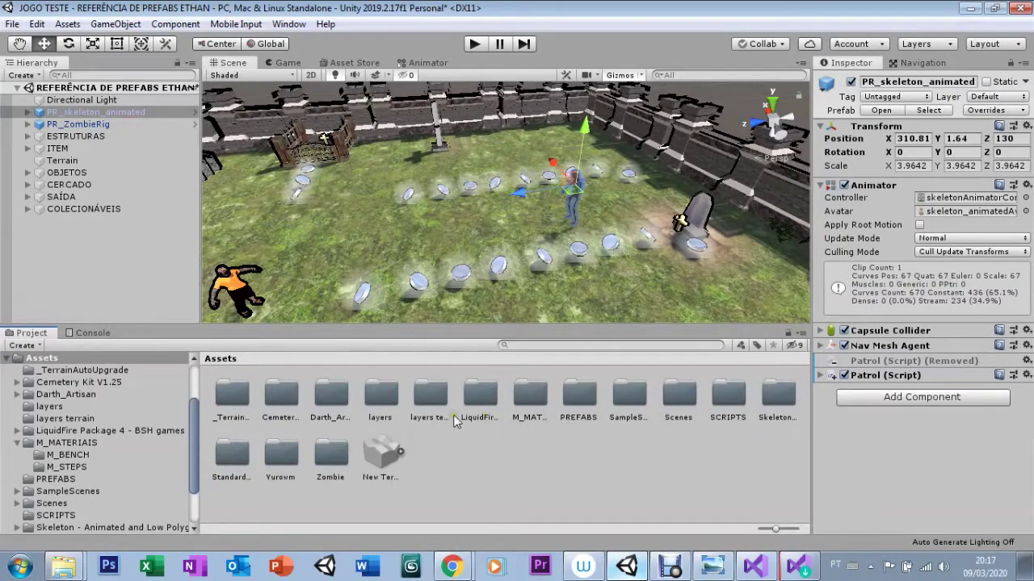
Undo an accidental folder move and select skeletonAnimatorController in the Skeleton folder
left_click_drag(433, 408, 301, 460)
left_click(258, 462)
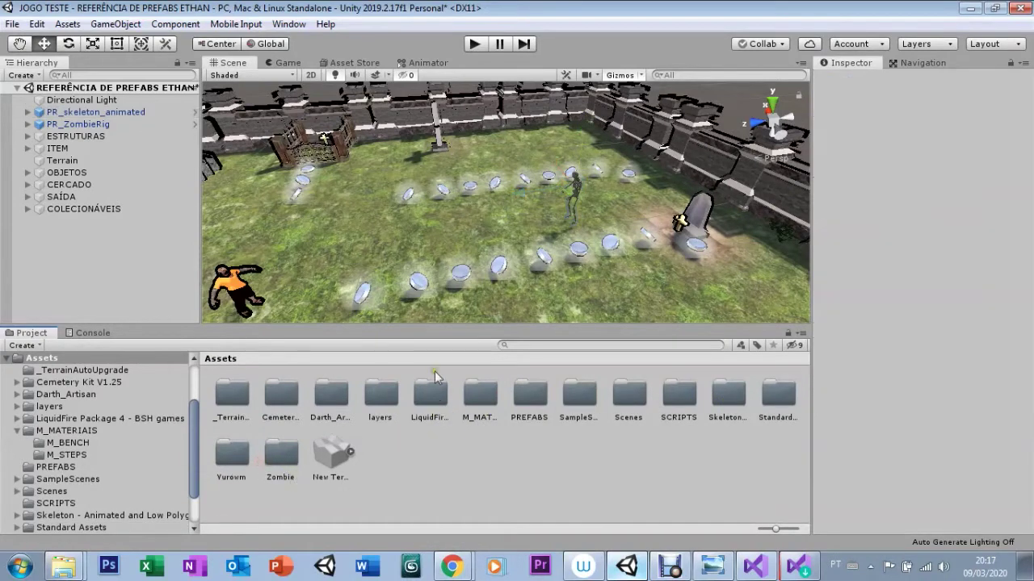
key("ctrl+z")
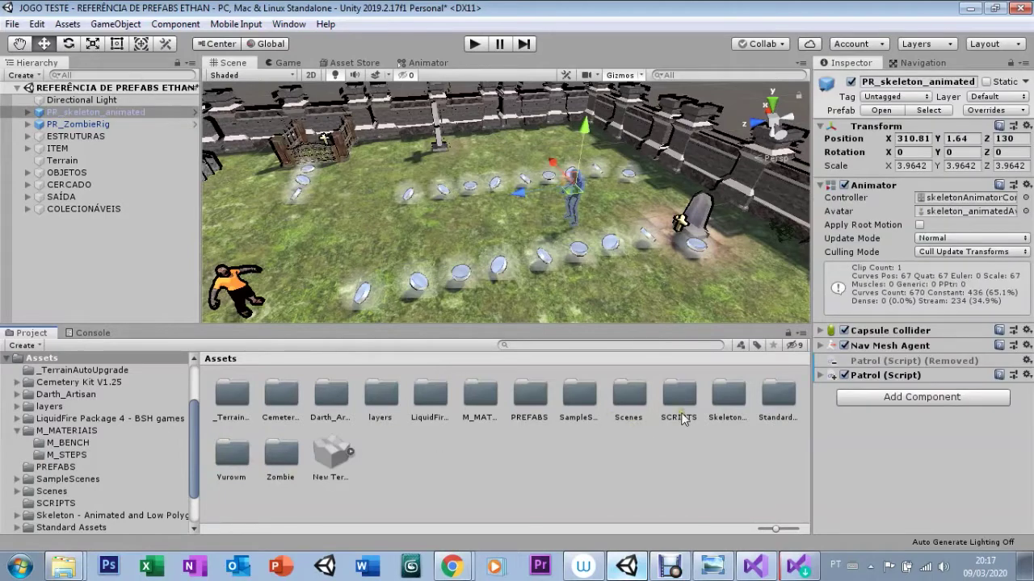
left_click(731, 407)
double_click(729, 402)
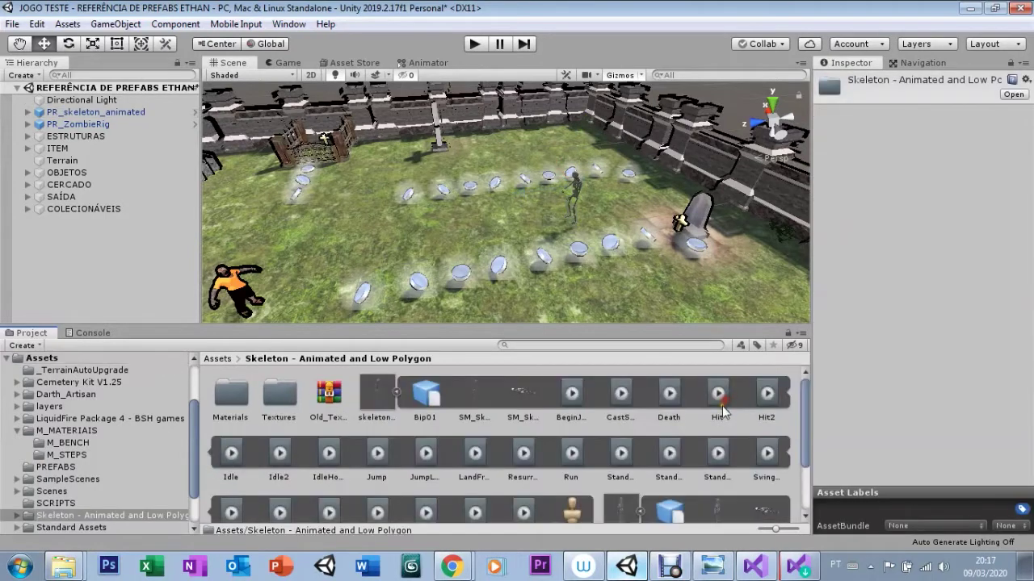
scroll(805, 426, "down", 2)
left_click(757, 467)
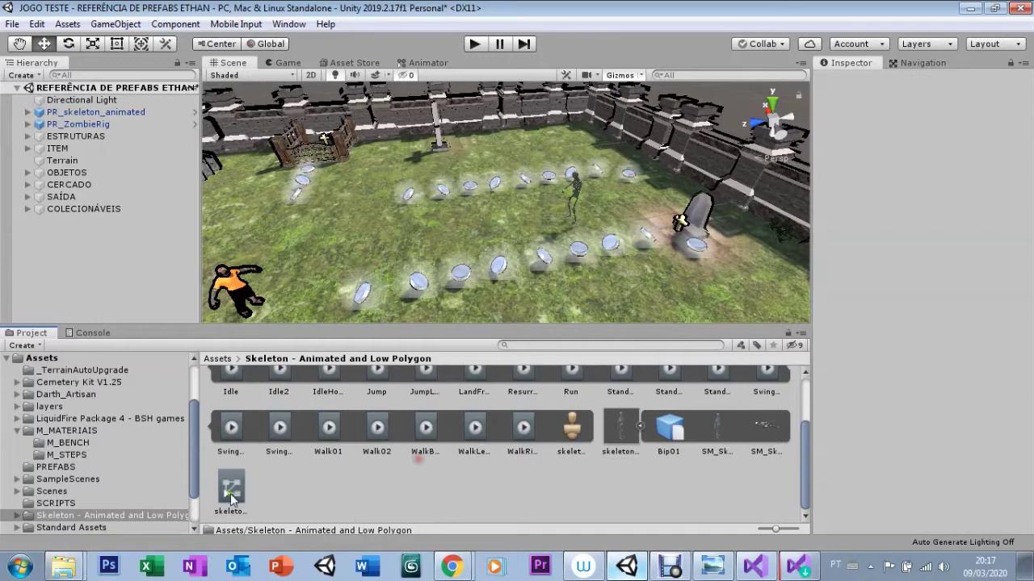
left_click(231, 494)
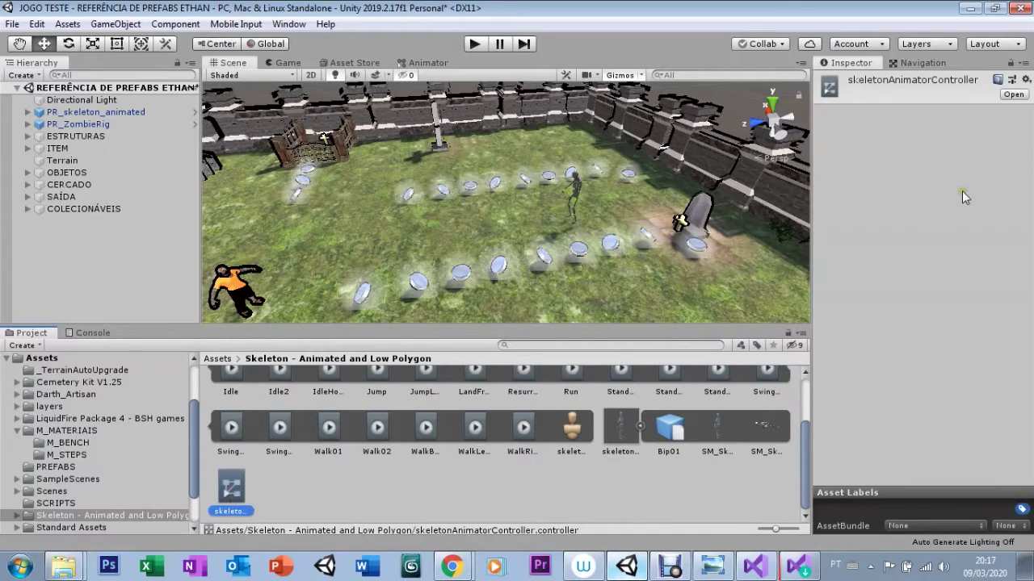
Confirm in the Animator that the walk state plays Walk02, then return to the Scene view
left_click(1012, 95)
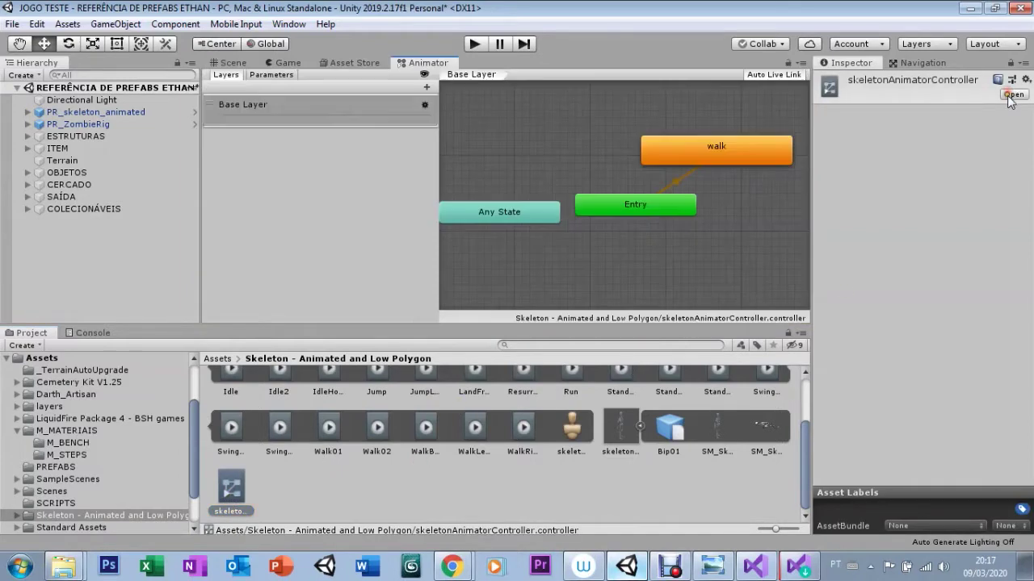
left_click(708, 155)
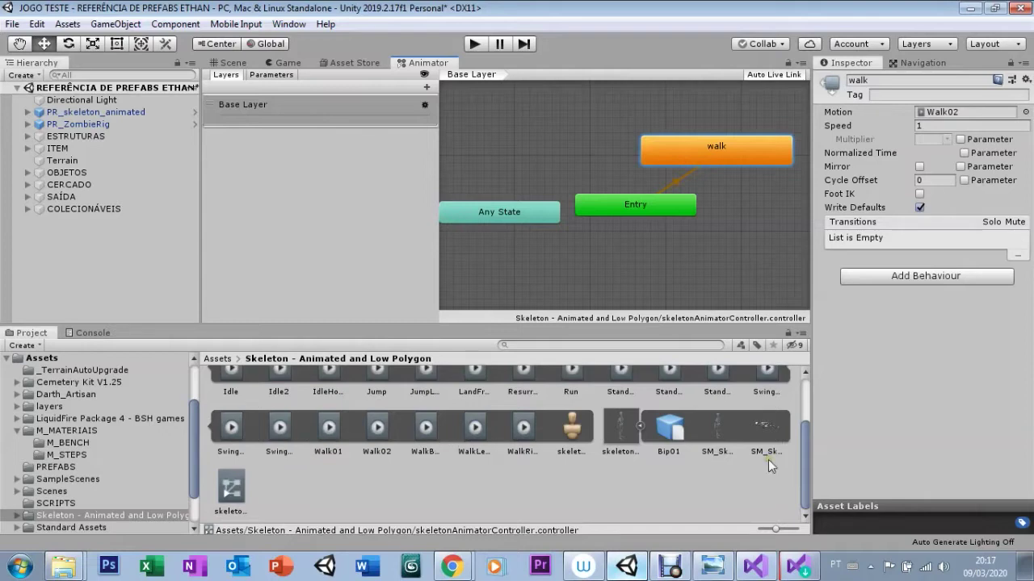
left_click_drag(376, 427, 937, 112)
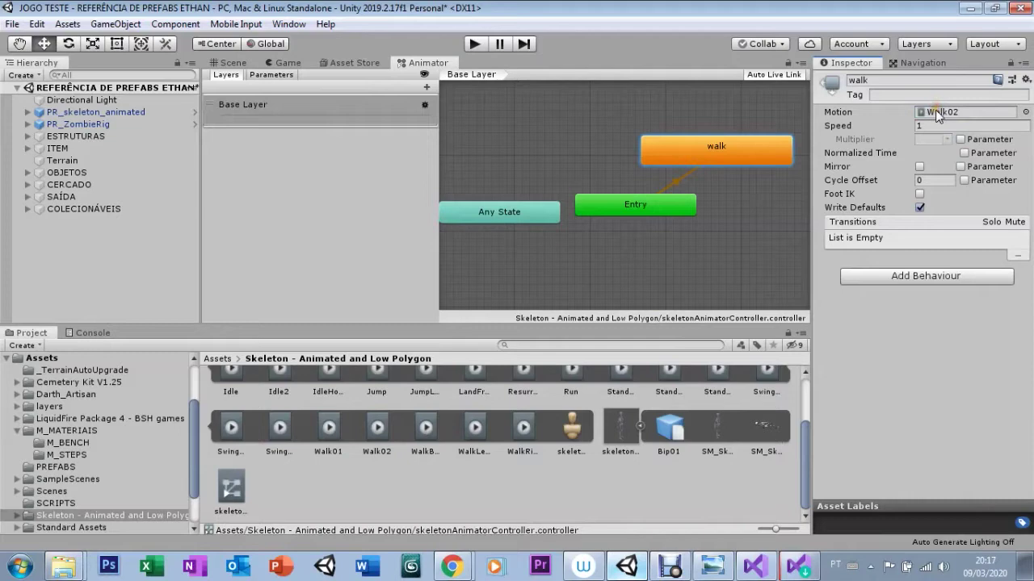
left_click(215, 64)
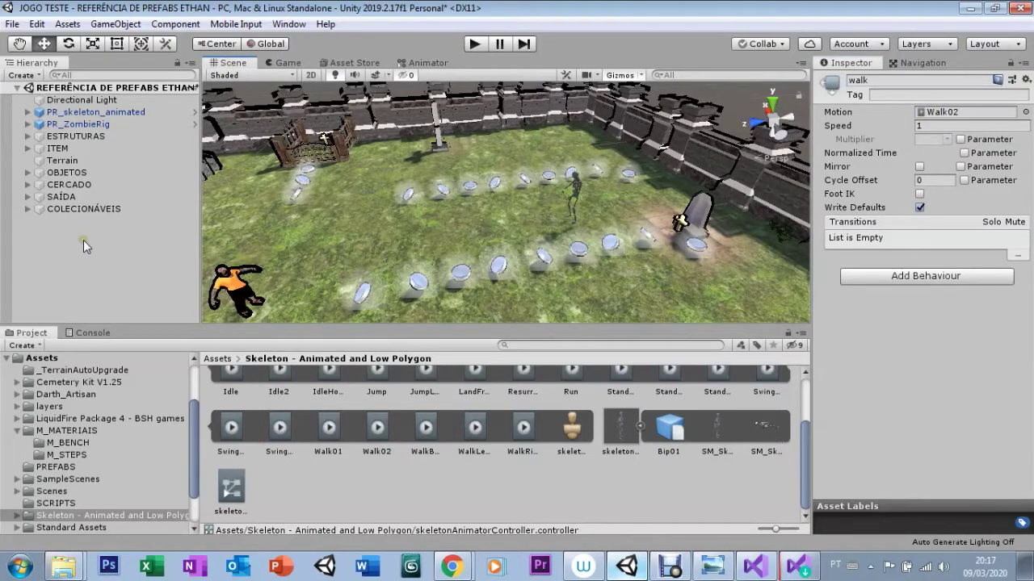
left_click(217, 359)
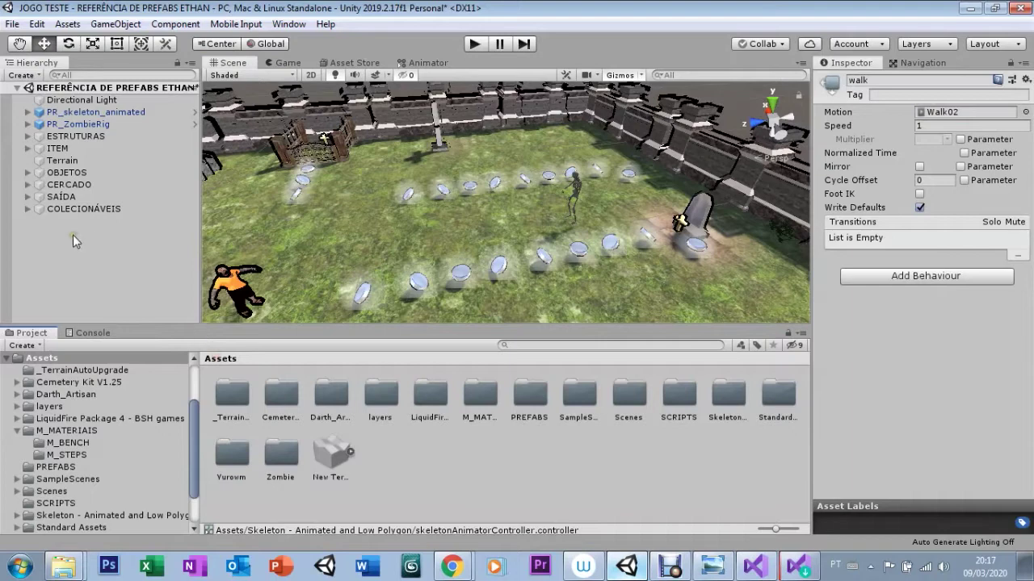
Create an empty object in the scene and name it ponto1
right_click(92, 249)
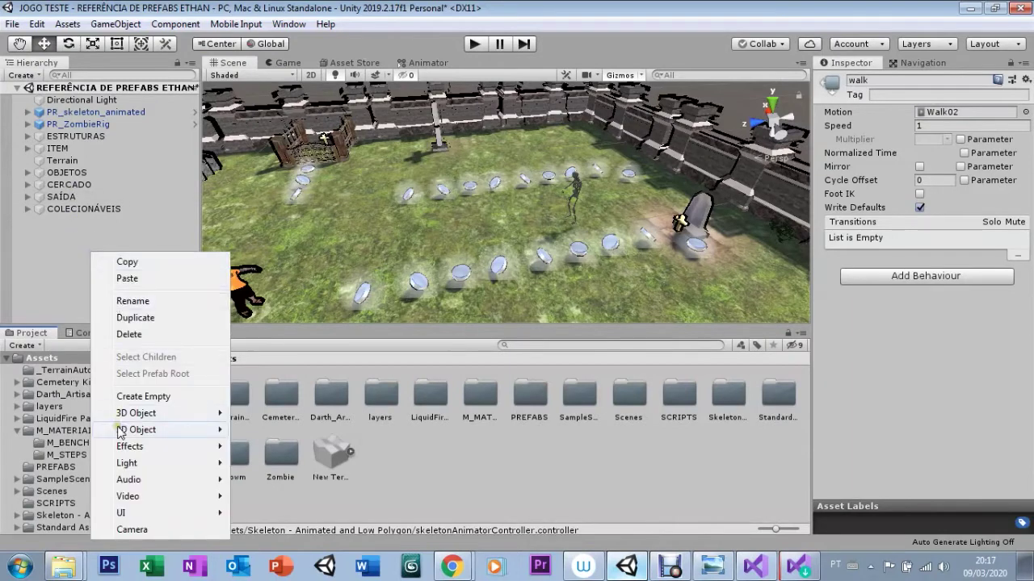
mouse_move(121, 450)
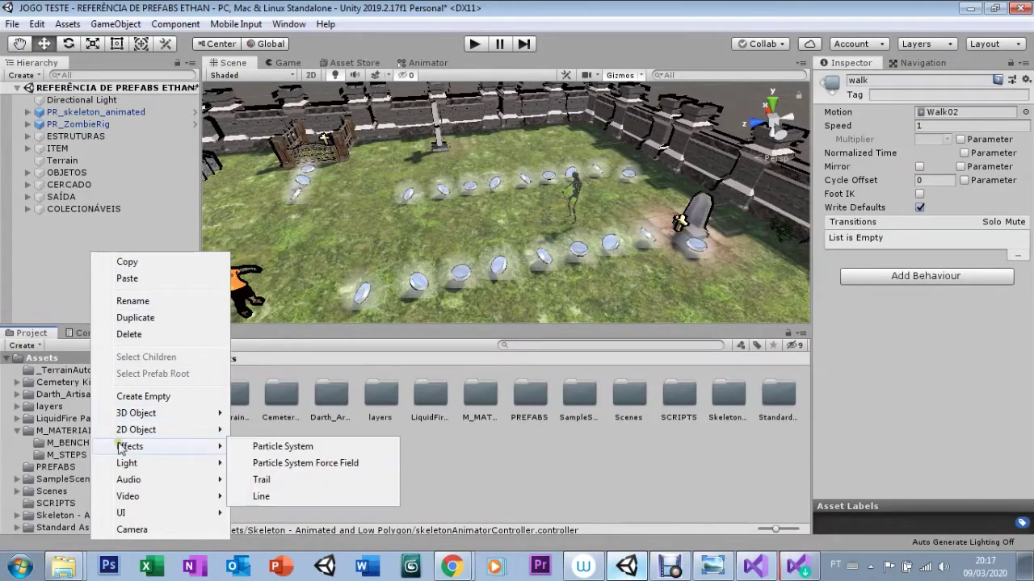
left_click(125, 396)
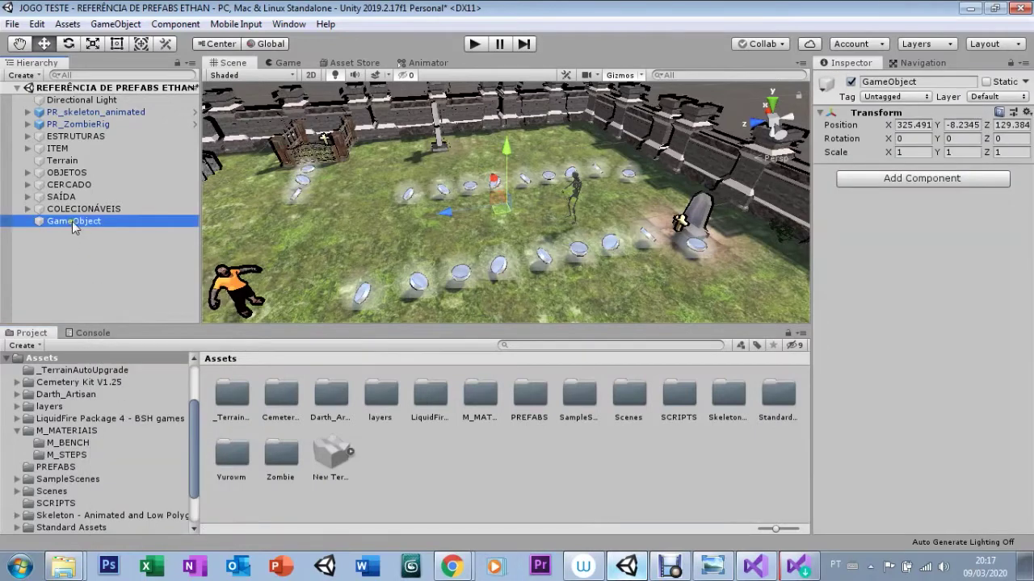
type("p")
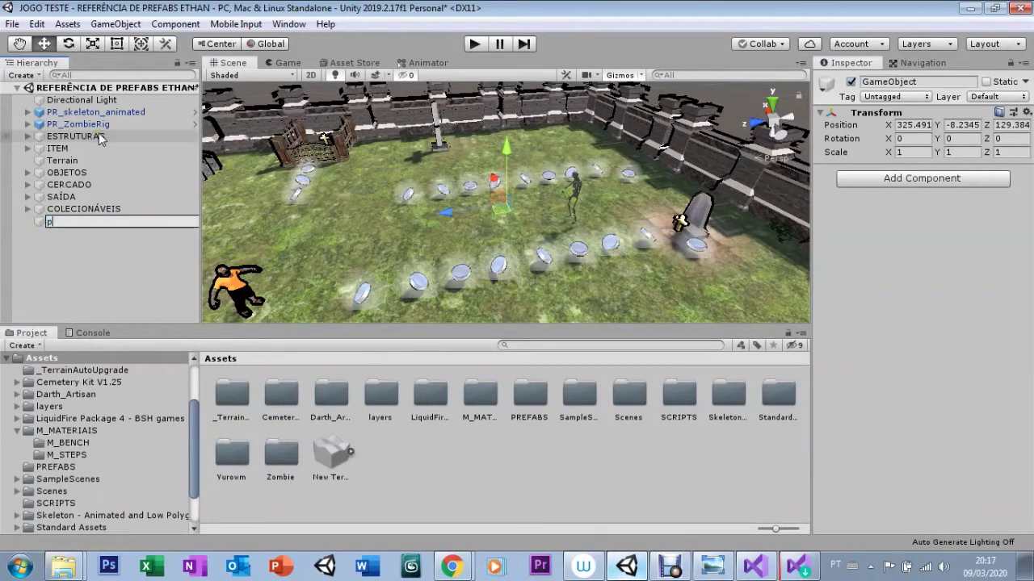
type("onto")
type("1")
key("Return")
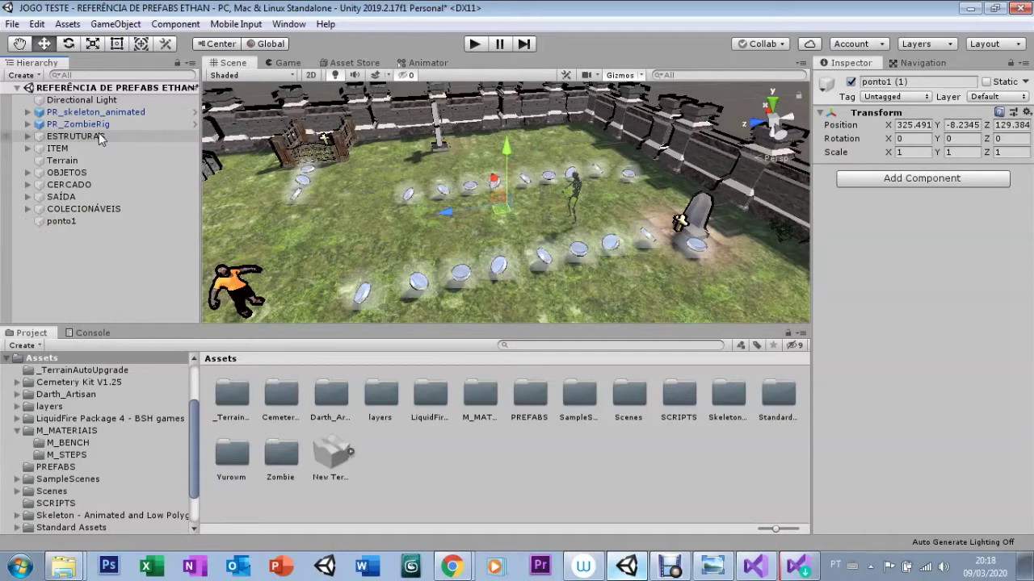
Duplicate ponto1 and rename the copy ponto2
key("ctrl+d")
left_click(72, 236)
left_click(73, 235)
key("End")
key("BackSpace")
type("2")
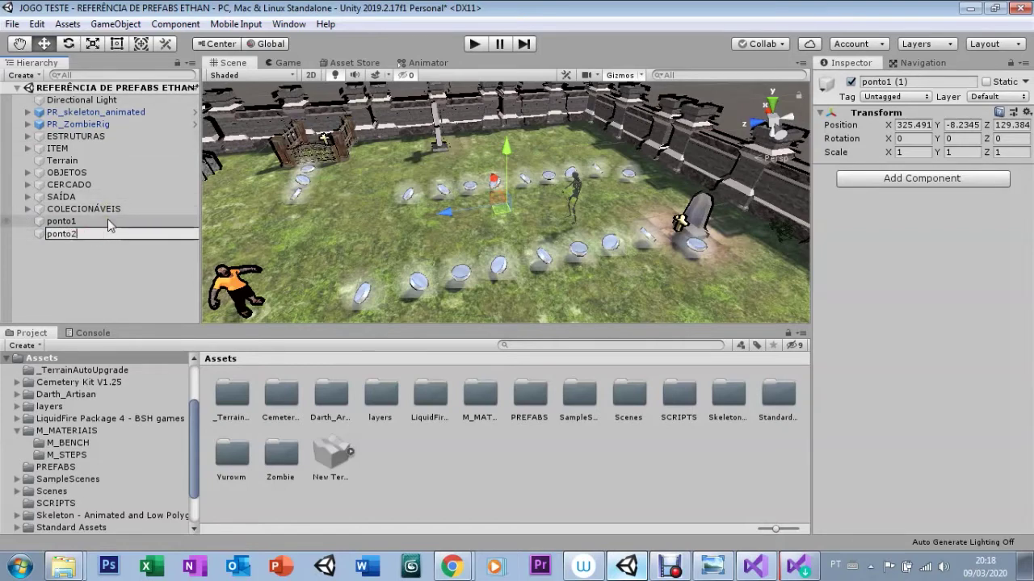
key("Return")
left_click(55, 219)
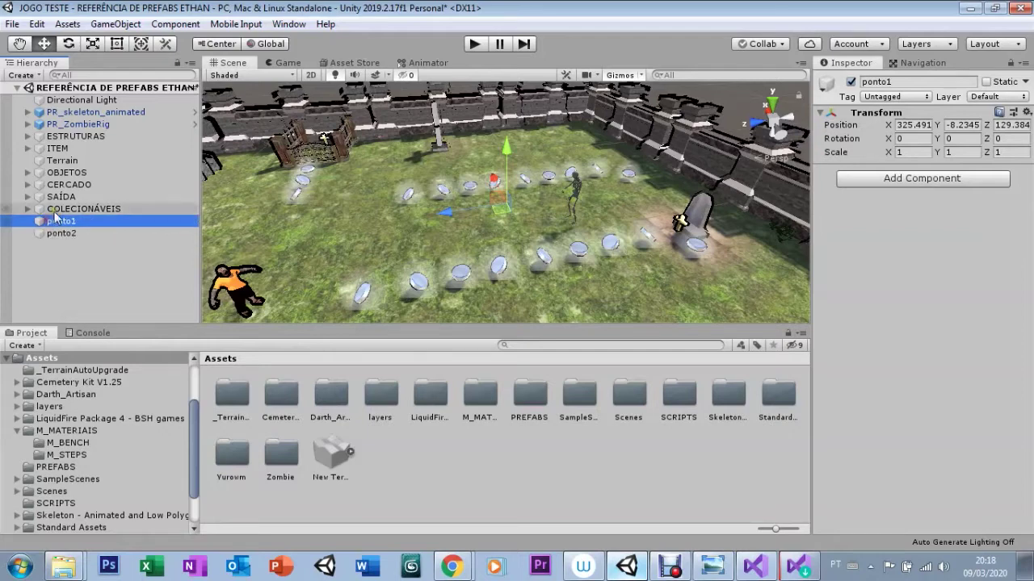
left_click(572, 189)
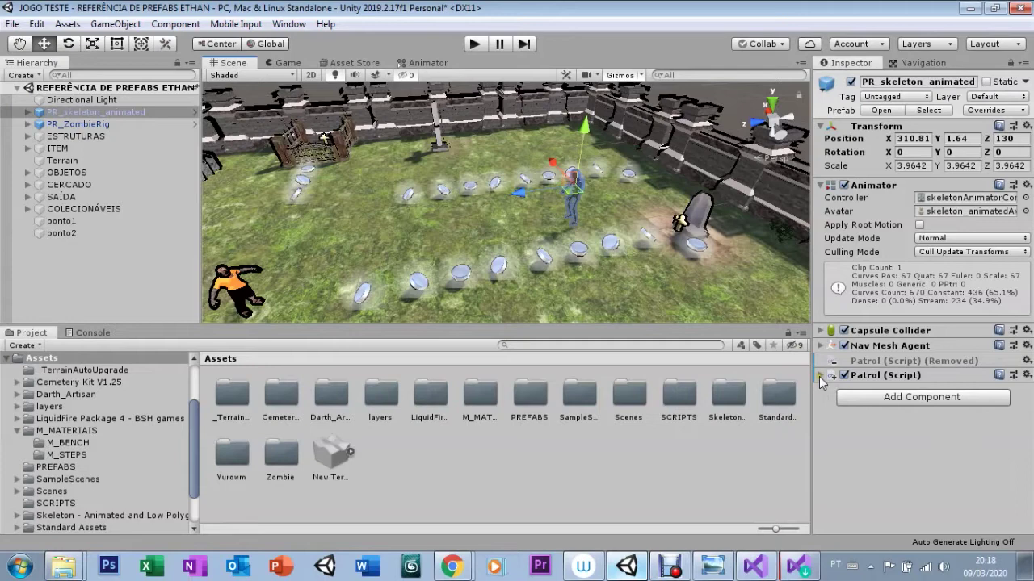
Set the skeleton's Patrol script Points size to 2
left_click(819, 377)
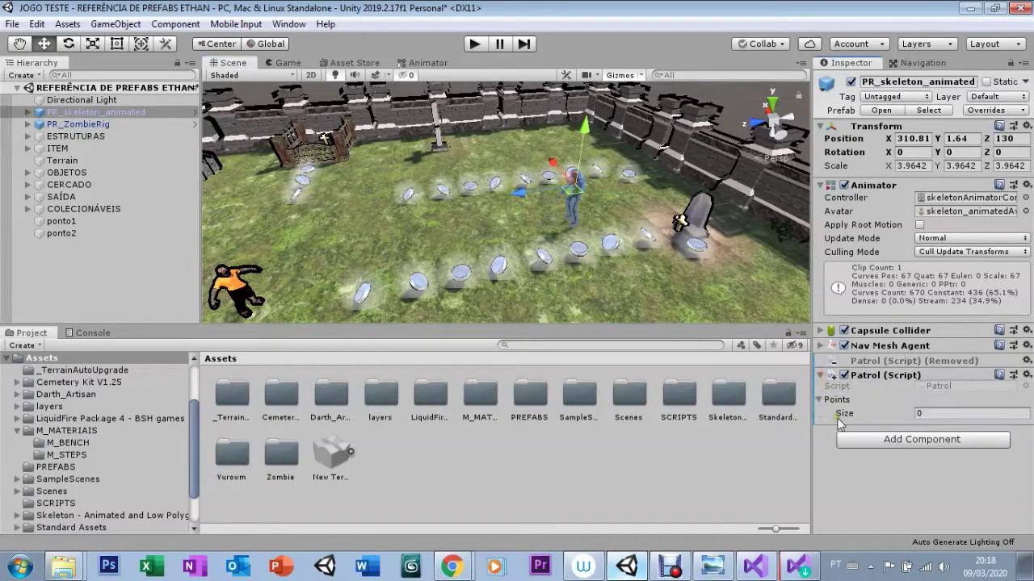
left_click(923, 413)
type("2")
key("Return")
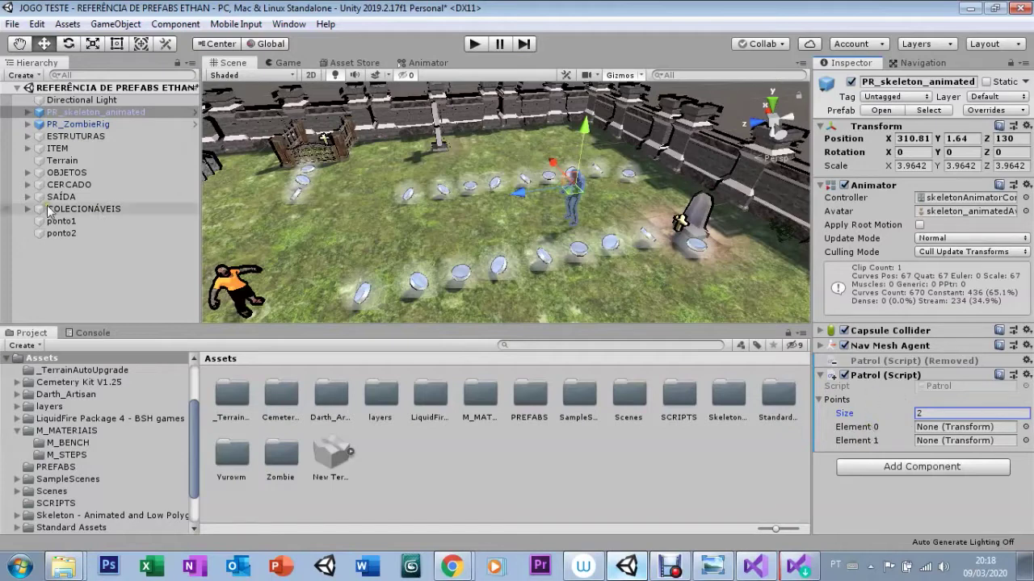
left_click_drag(41, 223, 930, 436)
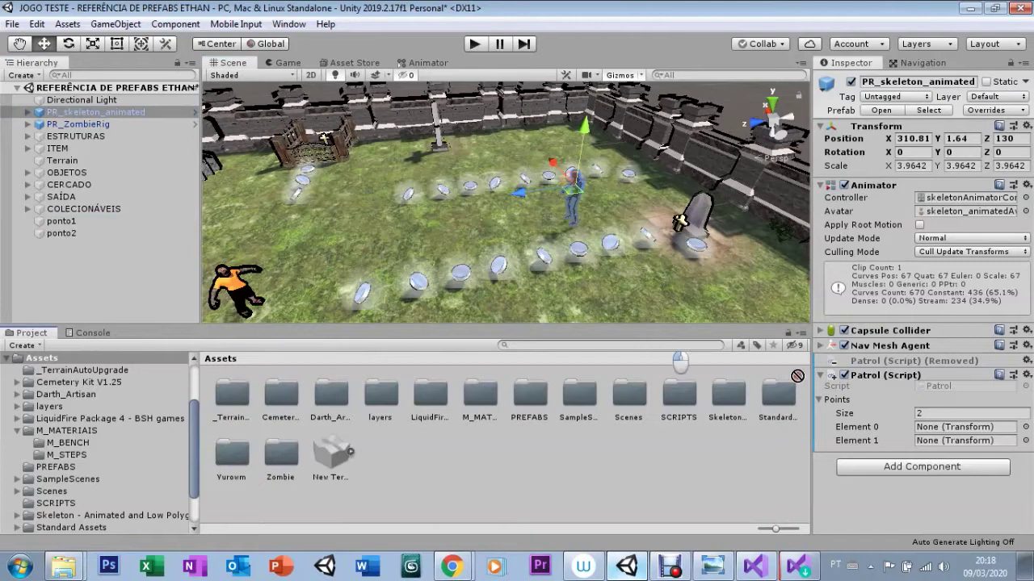
left_click_drag(929, 437, 936, 427)
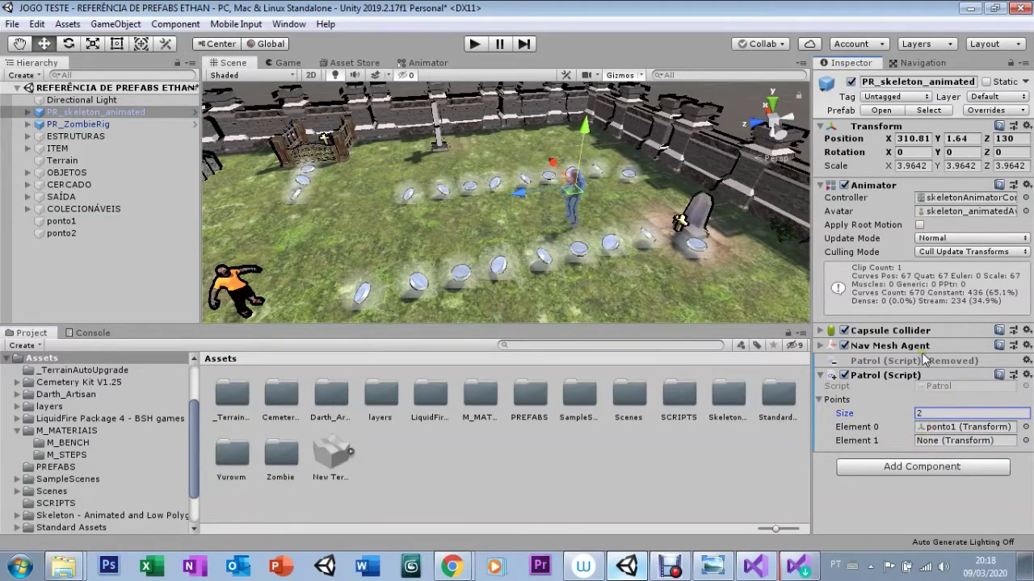
key("ctrl+z")
Move ponto1 to X 336.8, Z 117.4 and ponto2 to X 334.6, Z 168.6
scroll(430, 249, "down", 3)
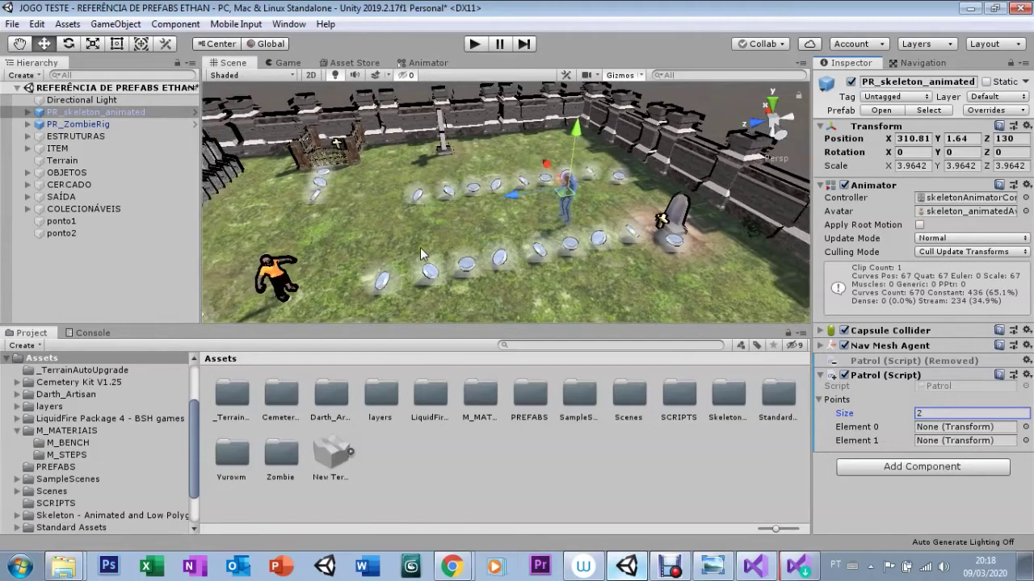
left_click(80, 208)
left_click(63, 221)
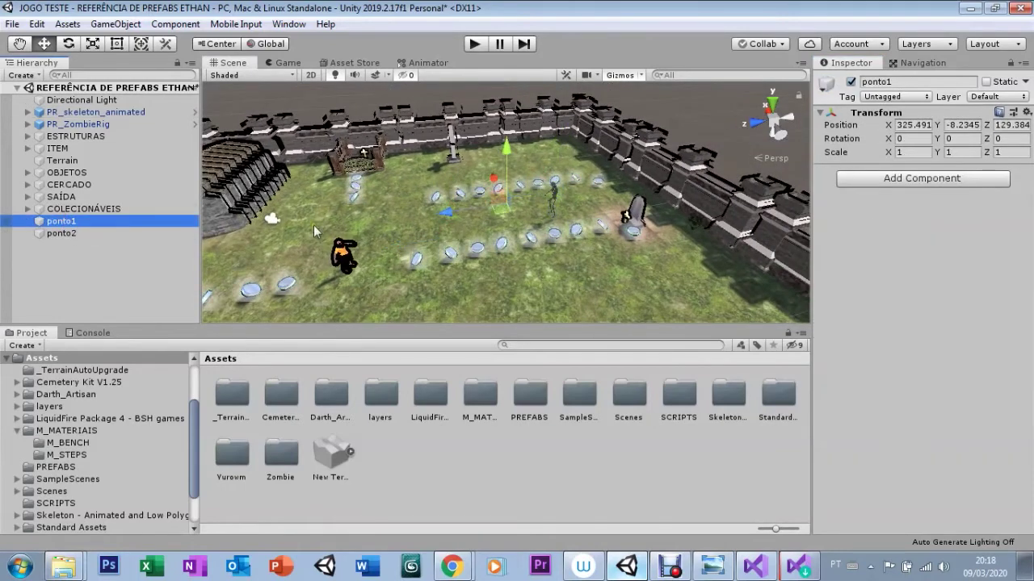
scroll(404, 248, "down", 2)
scroll(404, 248, "down", 3)
scroll(404, 248, "down", 3)
mouse_move(434, 214)
left_mouse_down()
mouse_move(290, 225)
mouse_move(508, 166)
mouse_move(509, 139)
left_mouse_up()
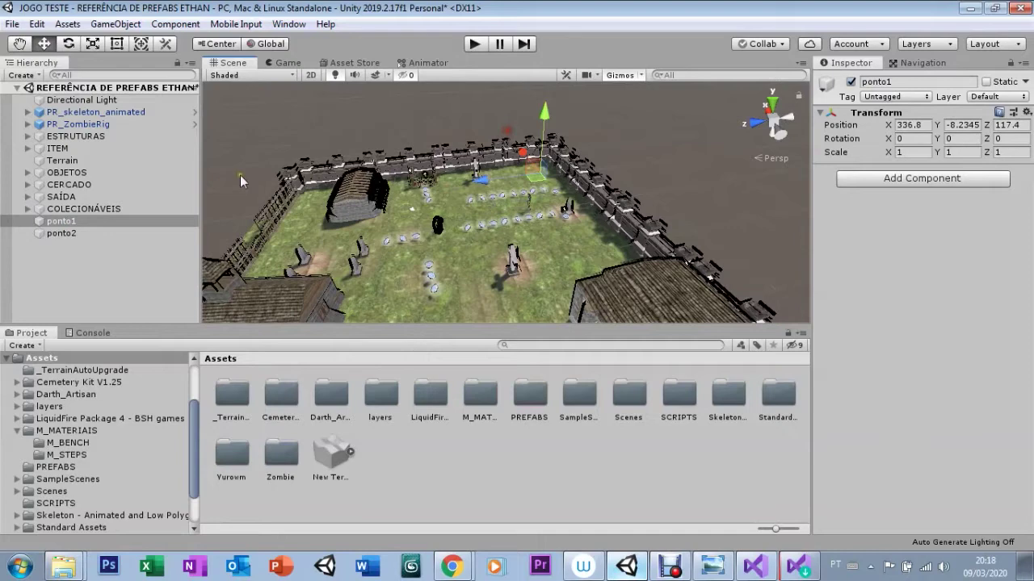
left_click(65, 233)
mouse_move(440, 222)
left_mouse_down()
mouse_move(310, 214)
mouse_move(312, 183)
left_mouse_up()
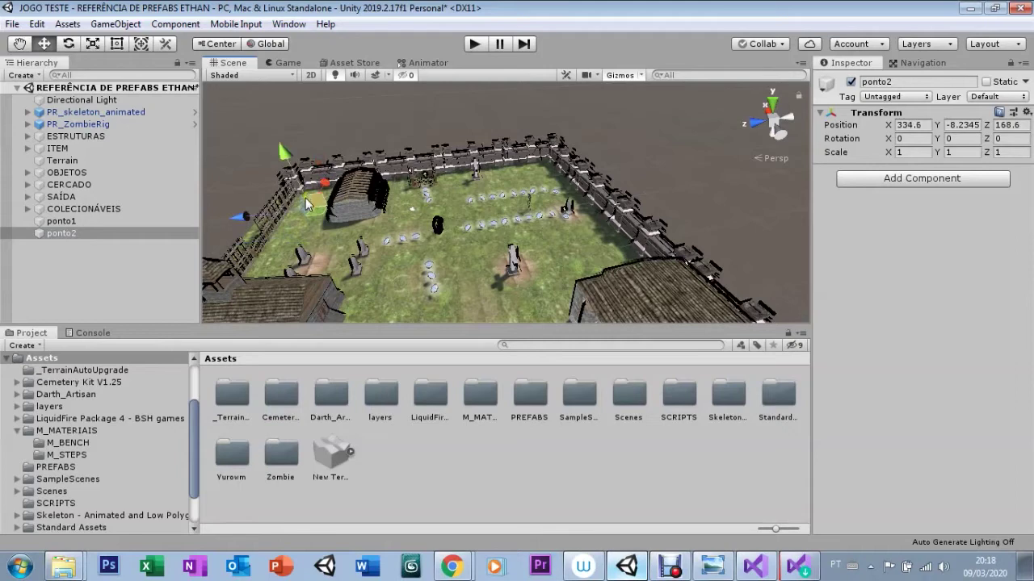
Bake the NavMesh over the graveyard terrain from the Navigation window
left_click(520, 176)
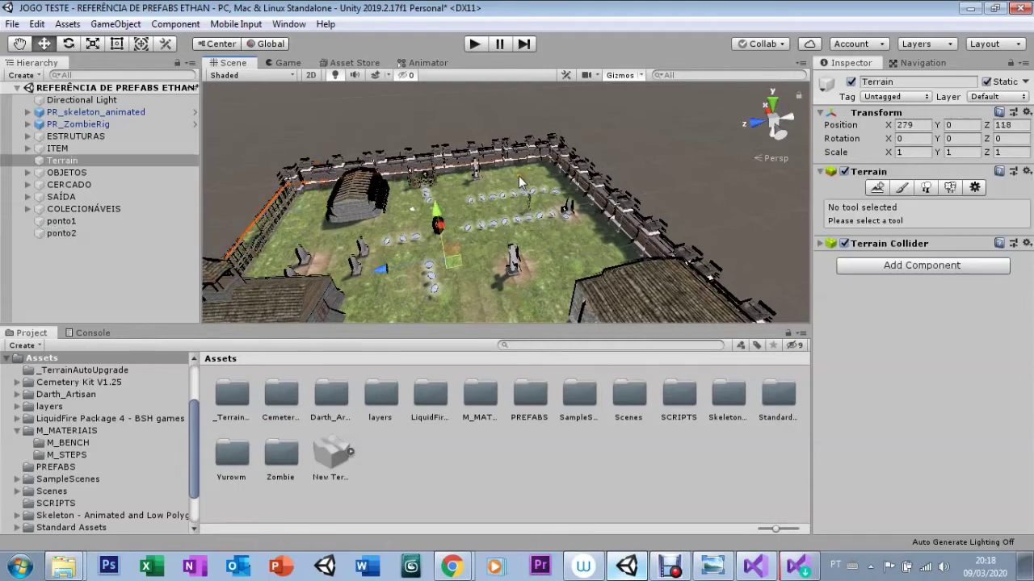
left_click(895, 63)
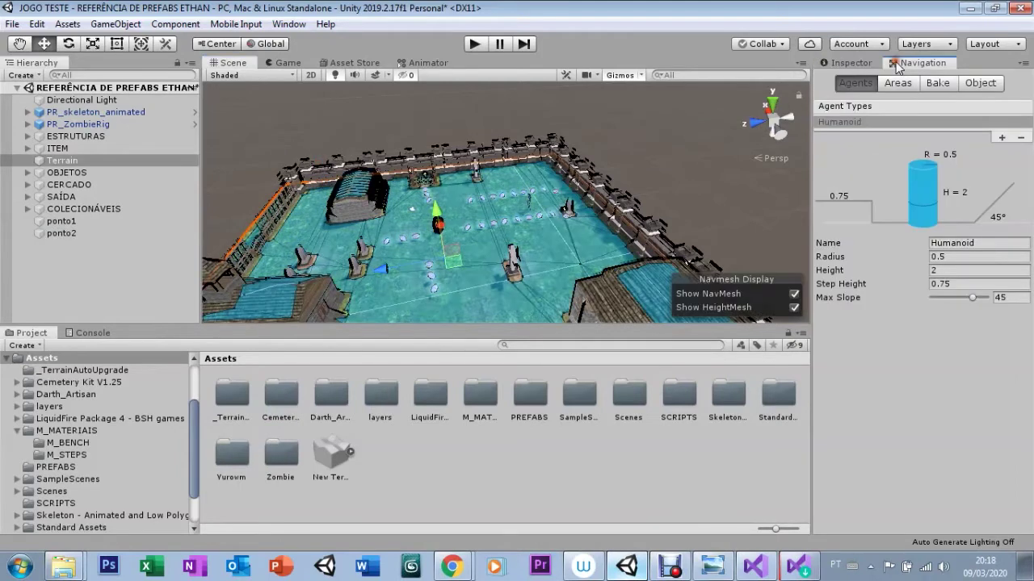
left_click(939, 84)
left_click(982, 352)
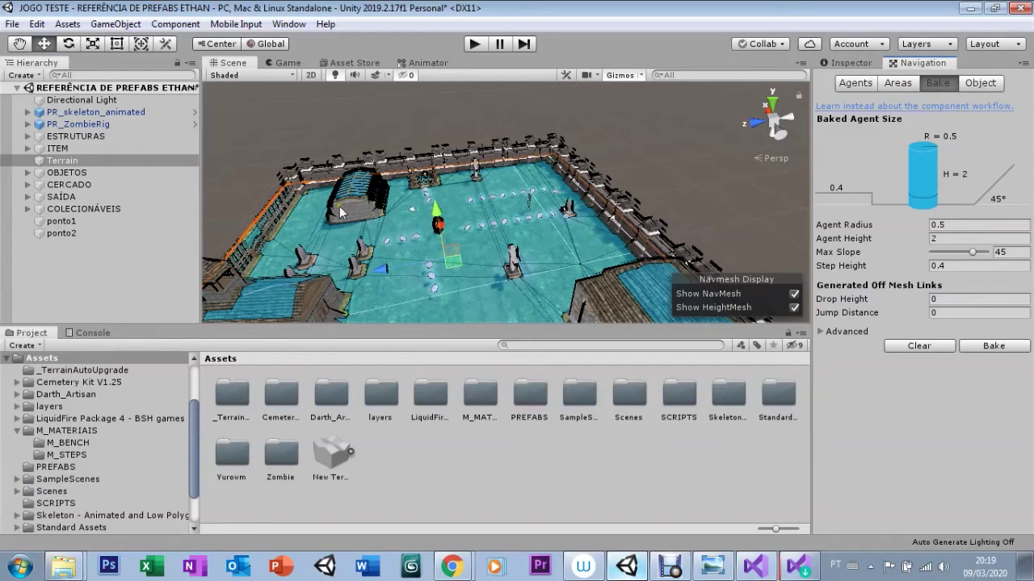
Select PR_skeleton_animated and show its Inspector with the two empty Patrol points
left_click(361, 192)
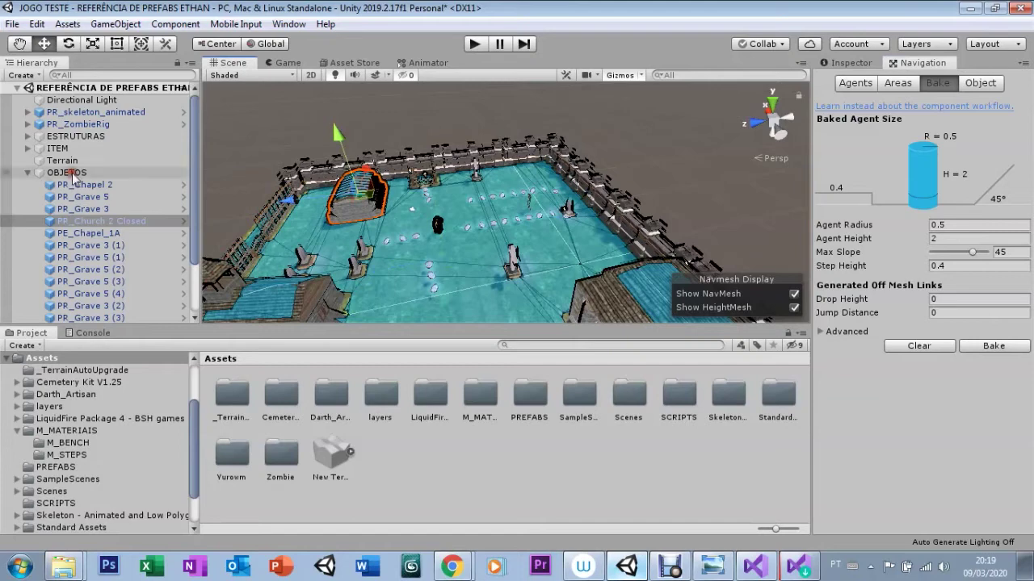
left_click(72, 172)
left_click(28, 173)
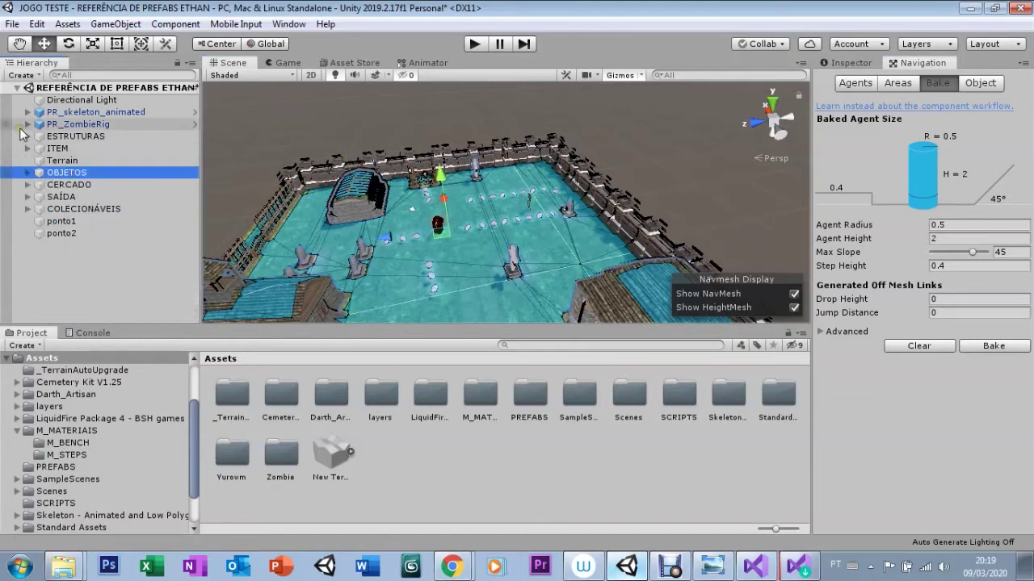
left_click(47, 123)
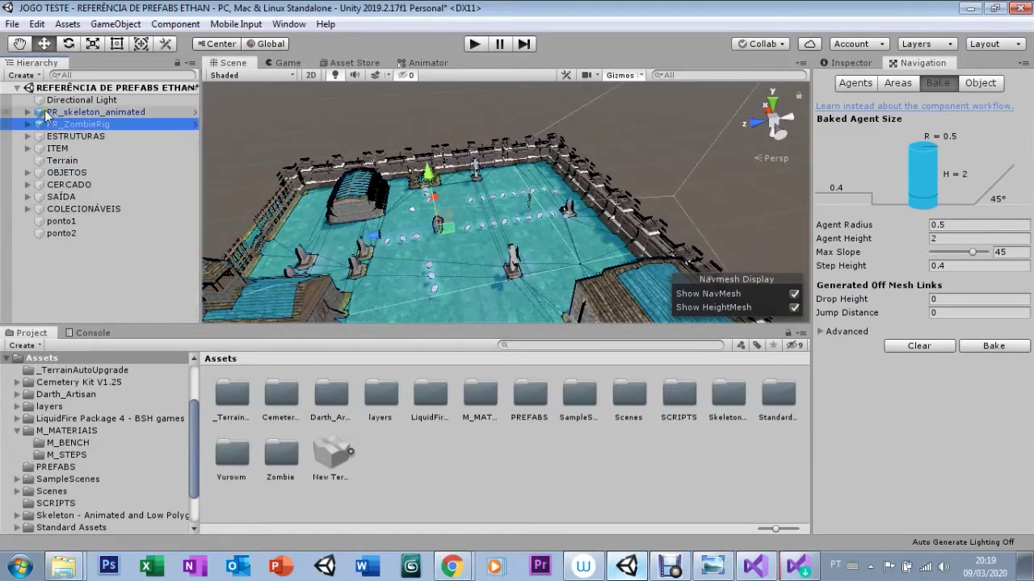
left_click(46, 113)
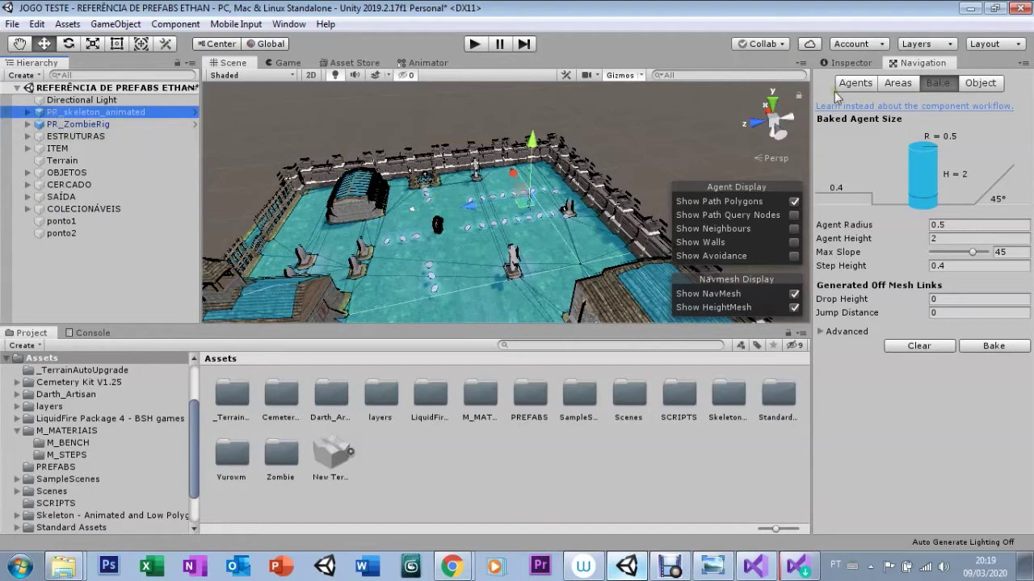
left_click(845, 63)
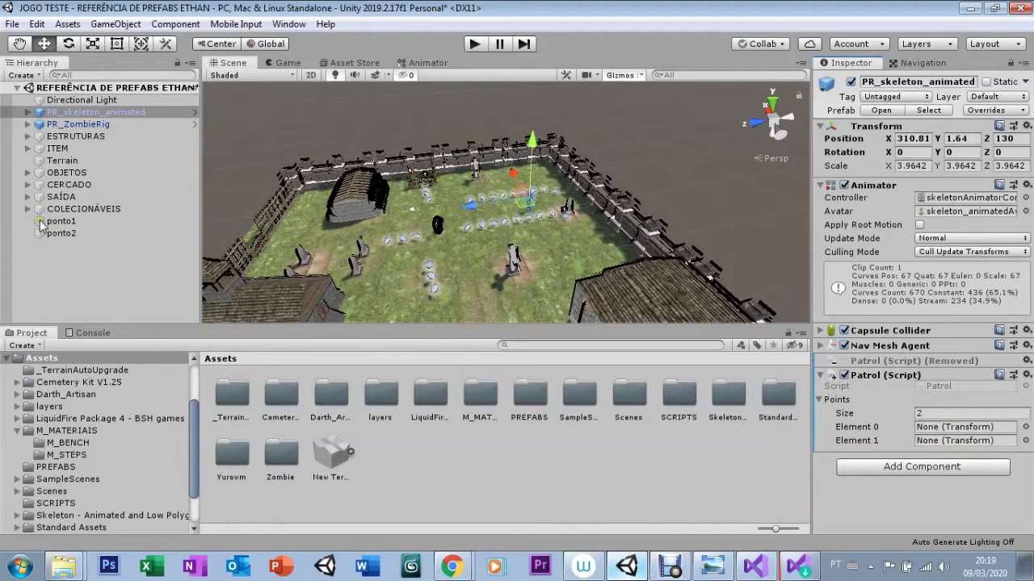
Assign ponto1 to Element 0 and ponto2 to Element 1 of the Patrol script, then view the Game tab
left_click(64, 221)
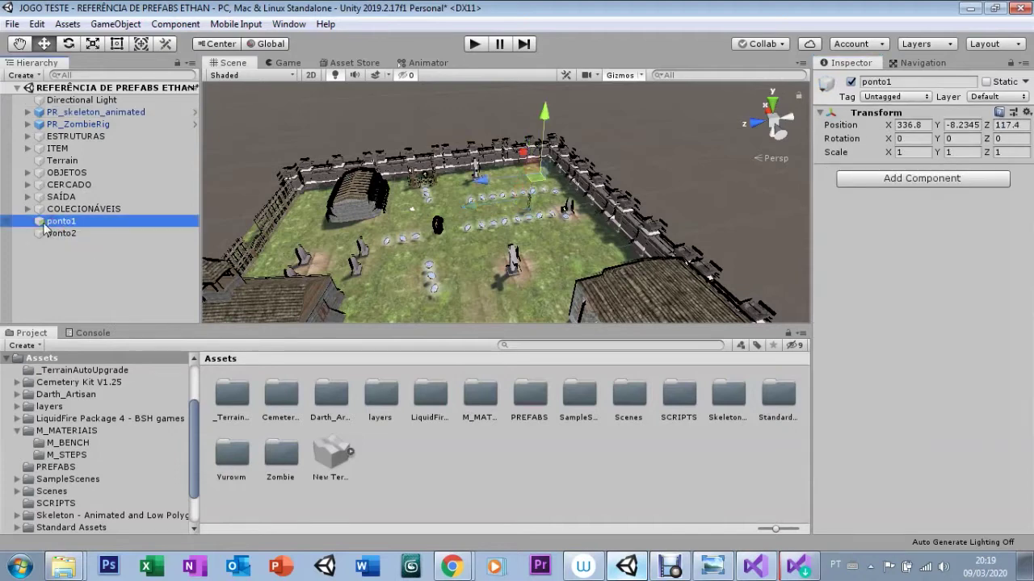
left_click(524, 192)
left_click_drag(50, 221, 60, 234)
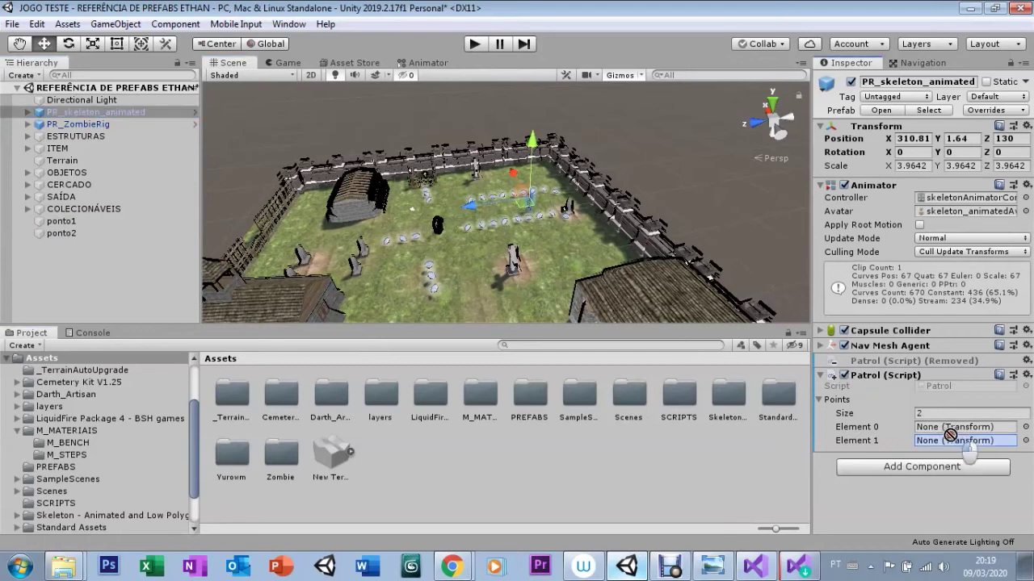
left_click_drag(61, 234, 953, 429)
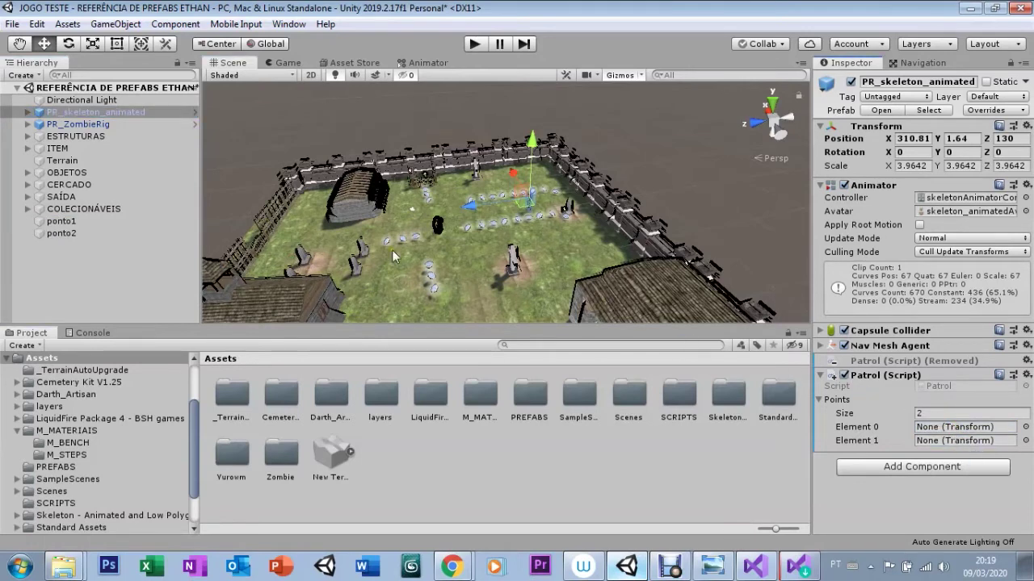
left_click_drag(50, 222, 931, 432)
left_click_drag(42, 235, 941, 446)
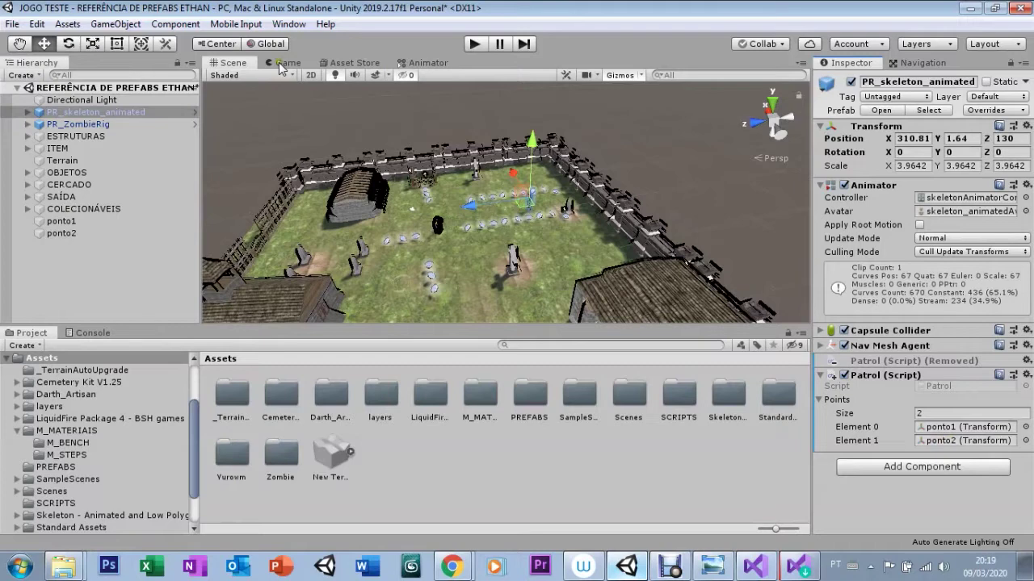
left_click(283, 63)
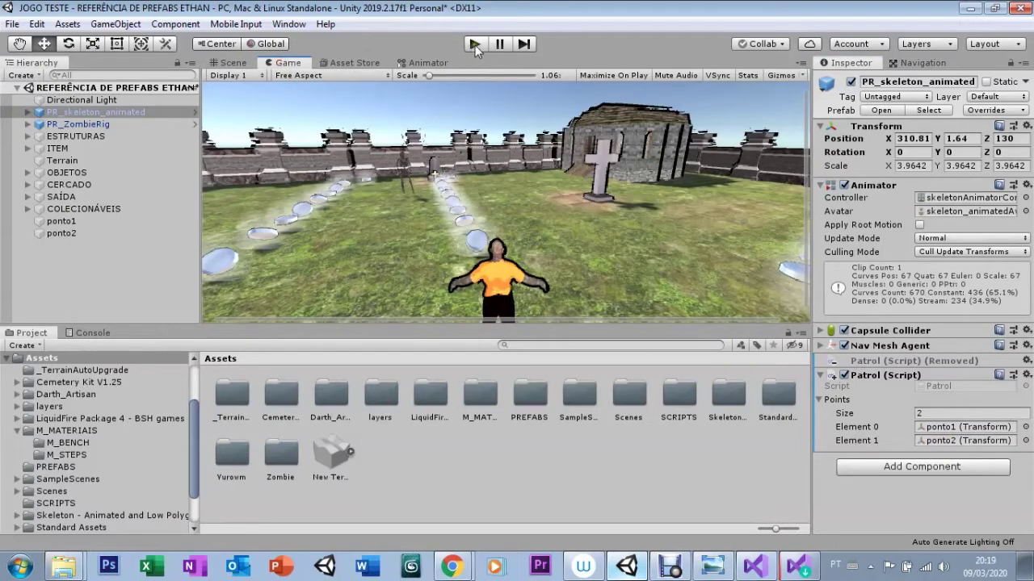
left_click(473, 46)
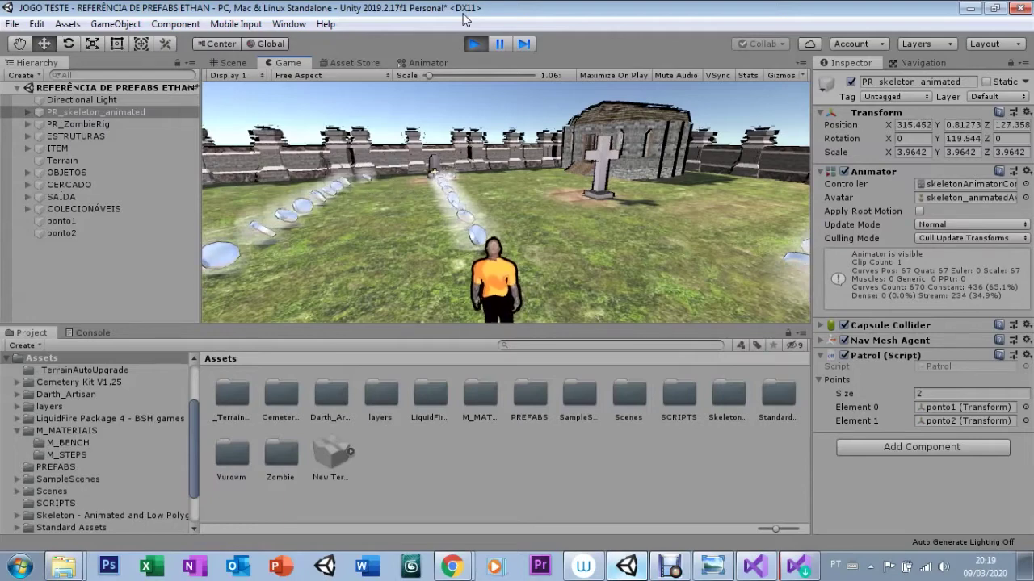
key("w")
key("d")
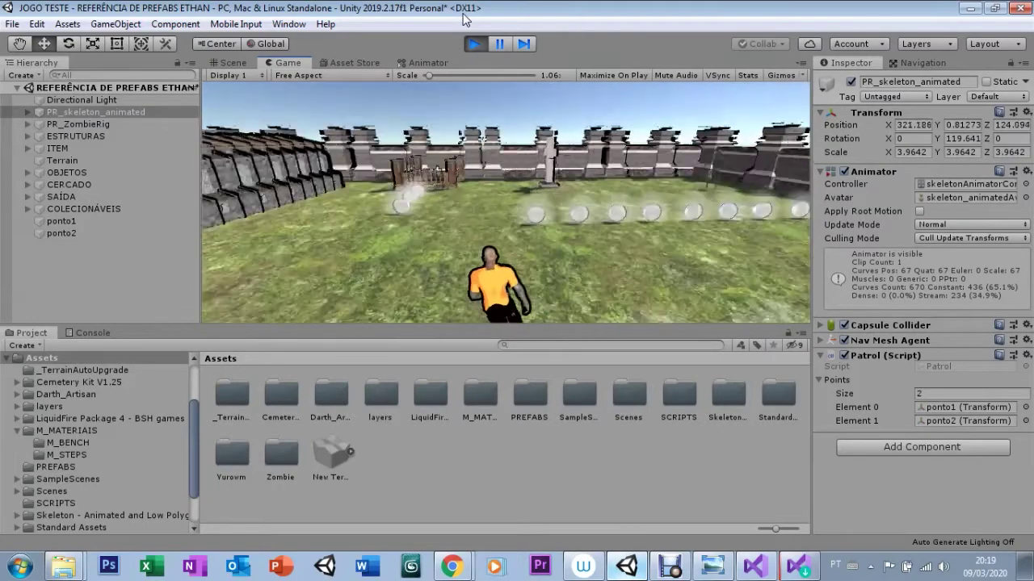
key("s")
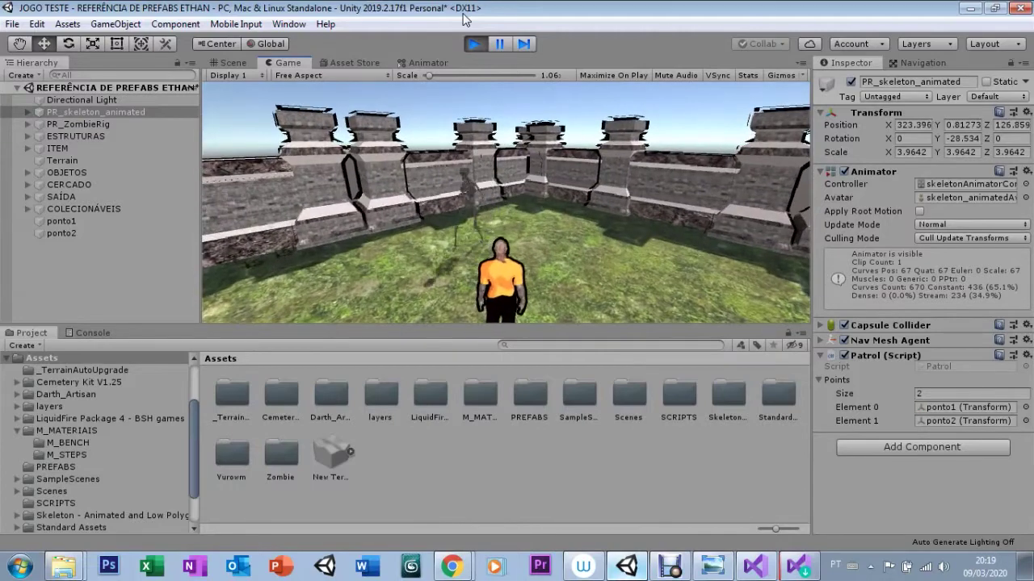
key("a")
key("a")
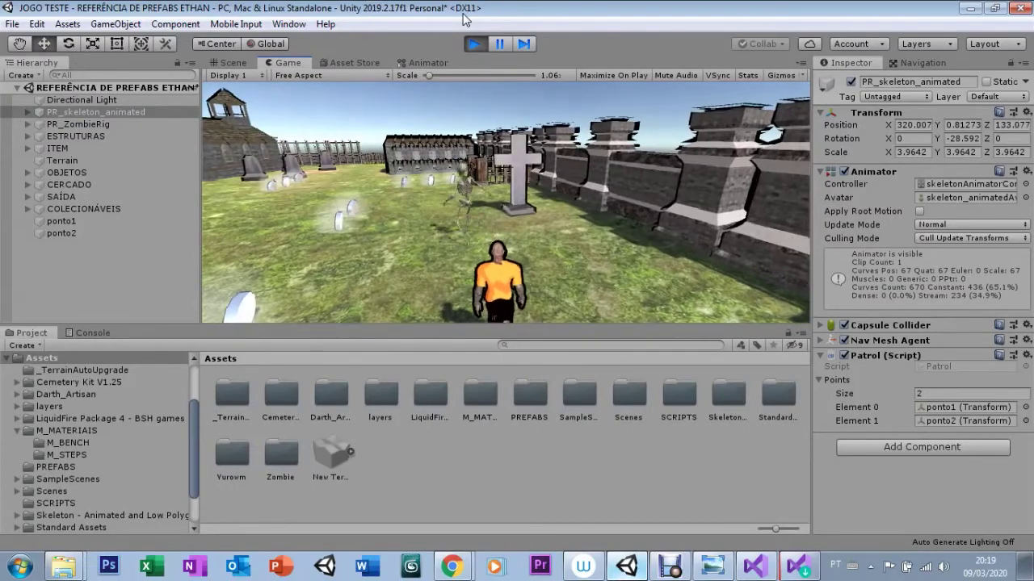
key("a")
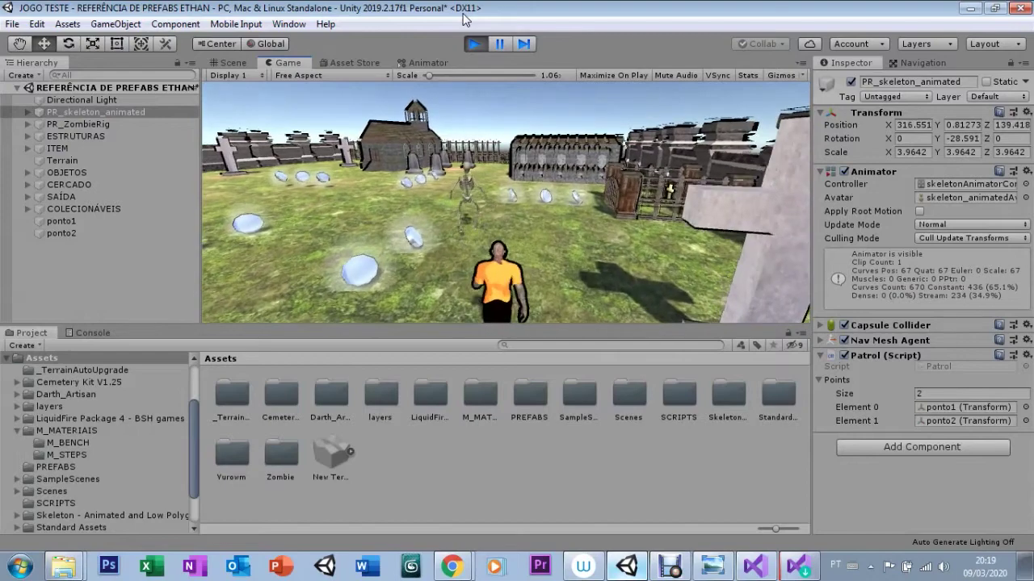
key("a")
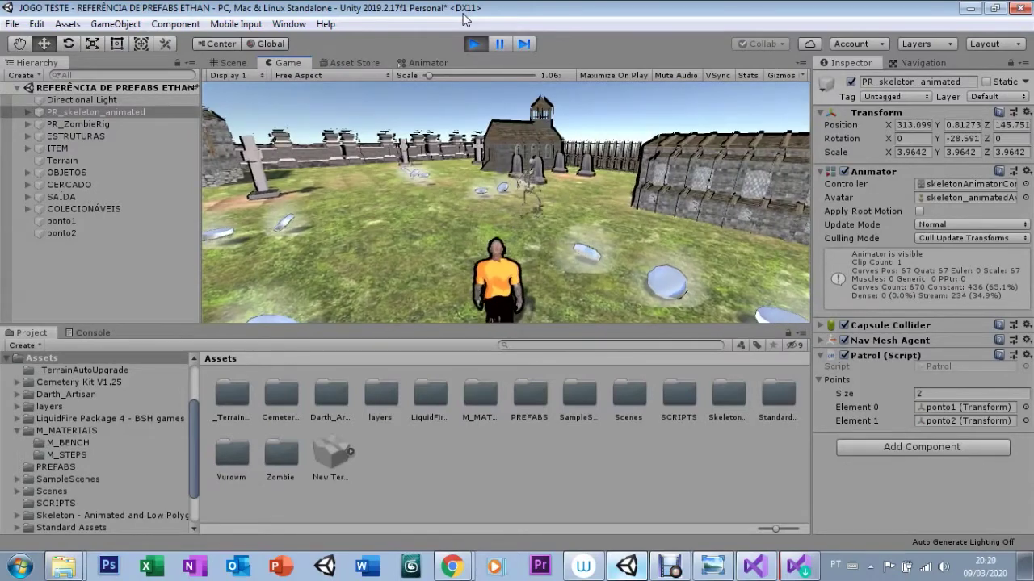
key("w")
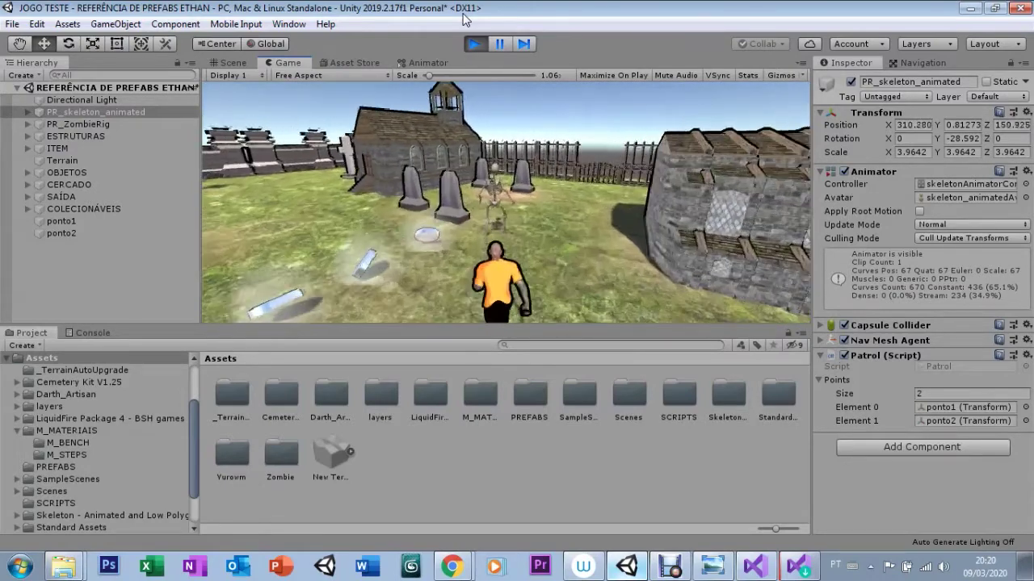
key("w")
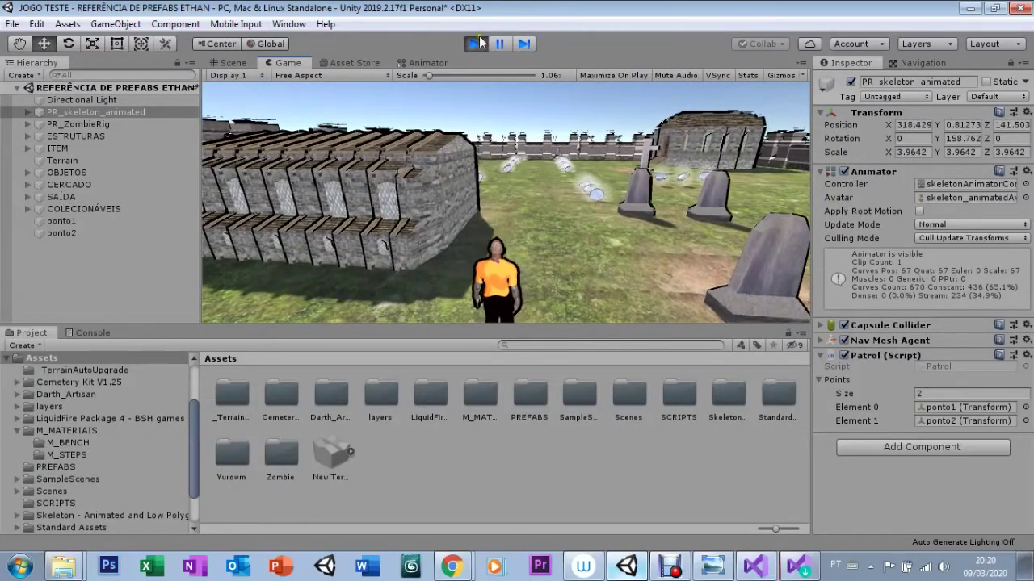
left_click(475, 43)
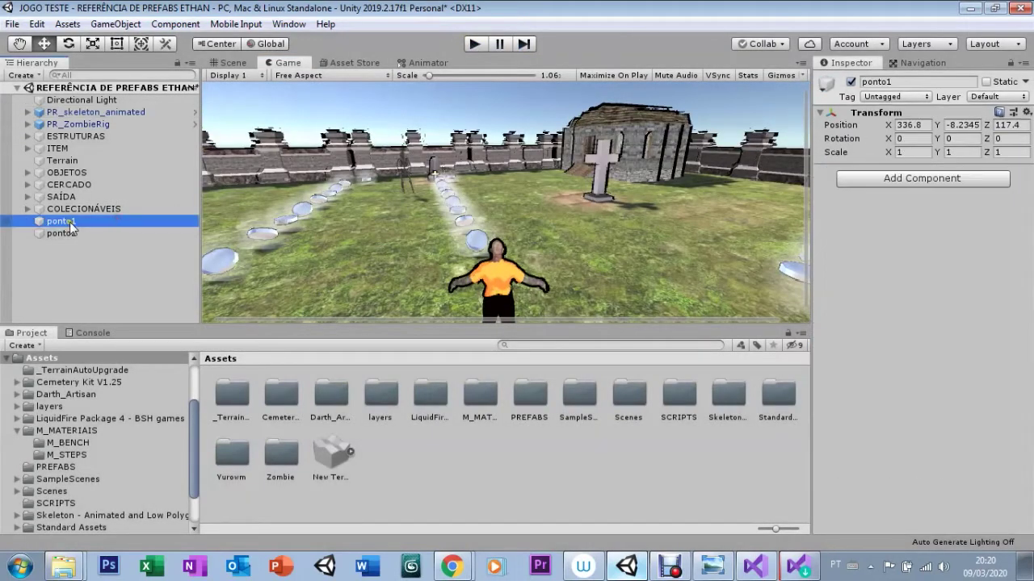
In Top view, drag ponto2 up-left to X 324.2, Z 164
left_click(48, 234)
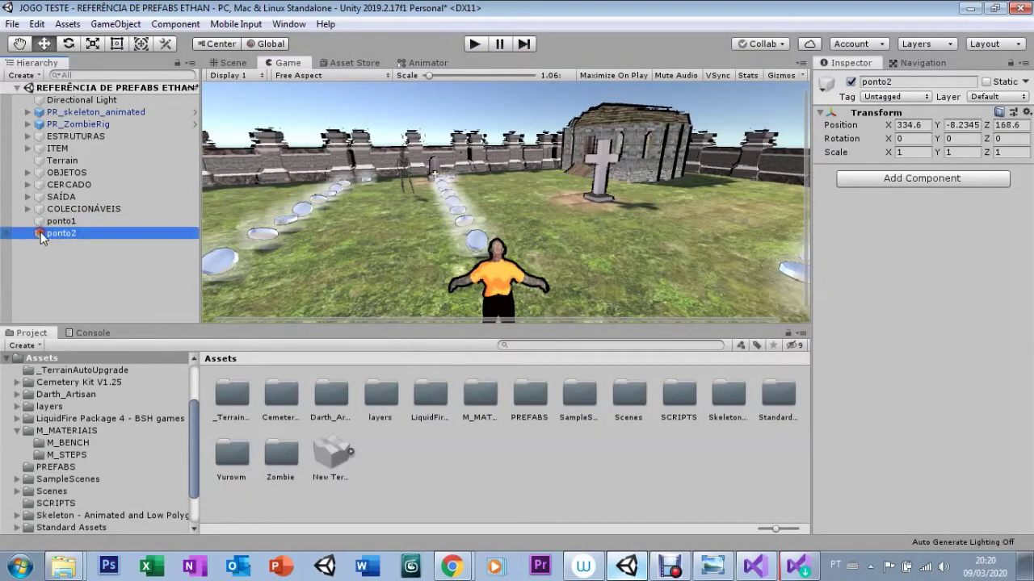
left_click(231, 64)
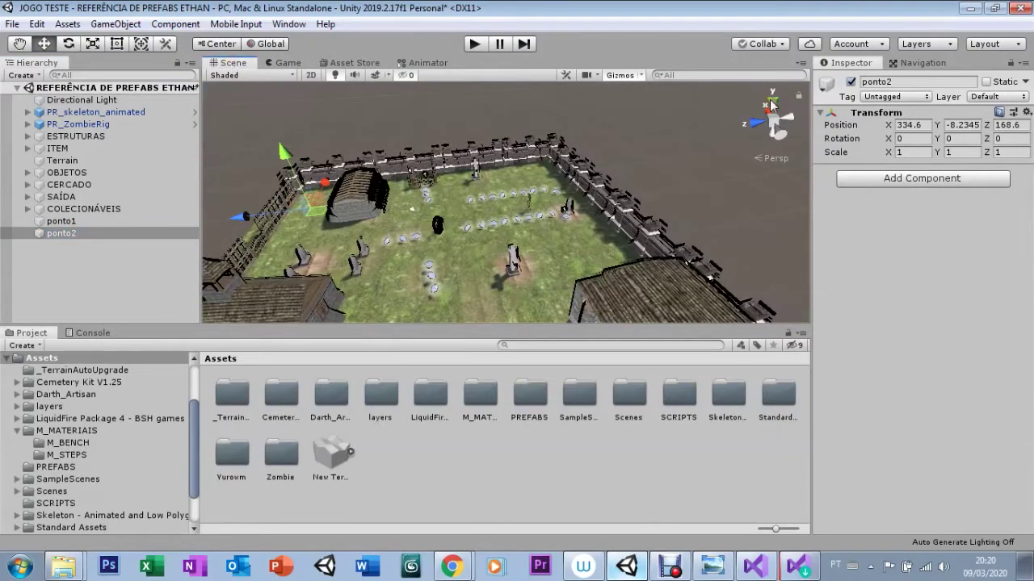
left_click(772, 104)
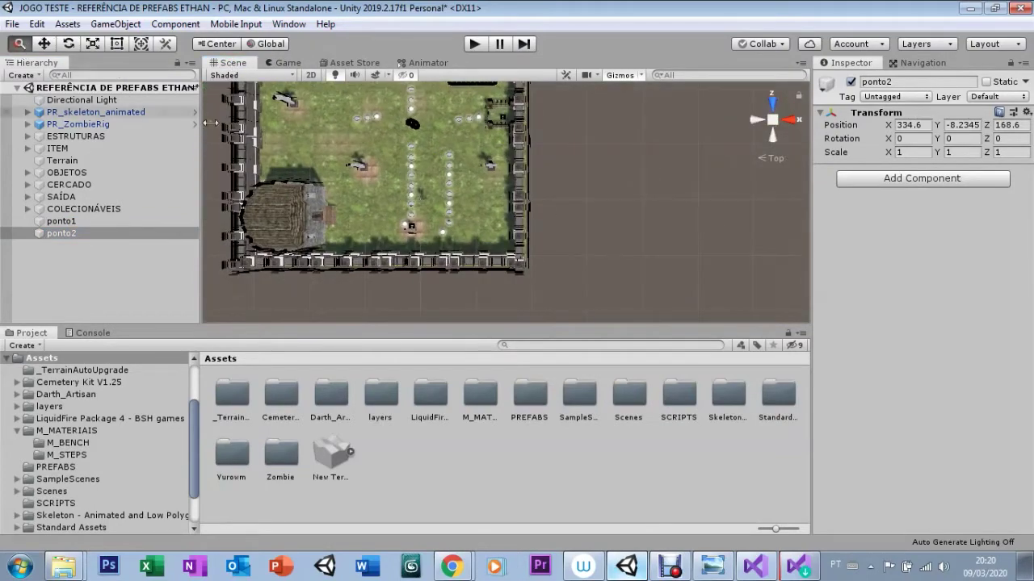
scroll(348, 306, "down", 3)
scroll(437, 280, "up", 3)
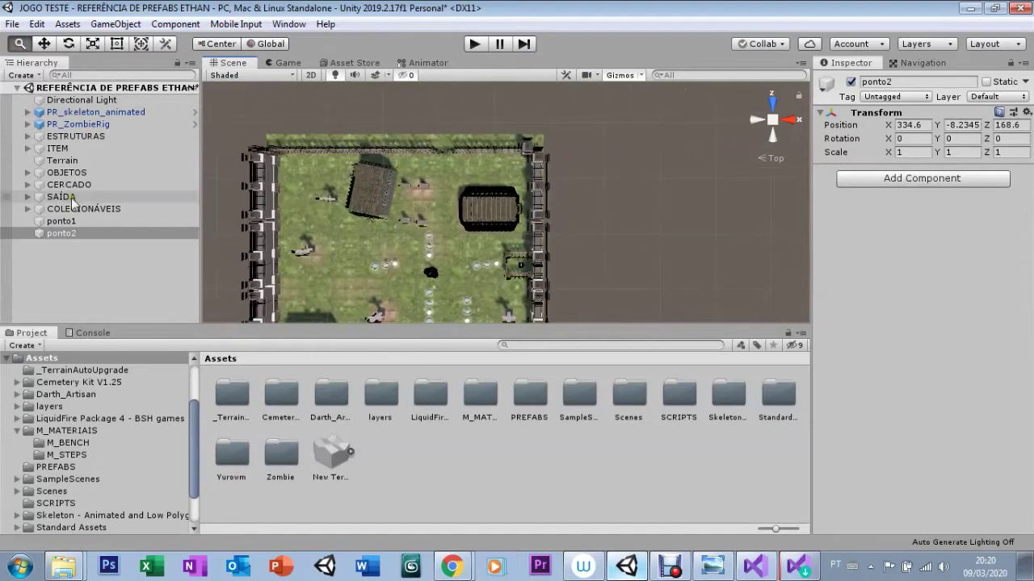
left_click(613, 138)
left_click(595, 134)
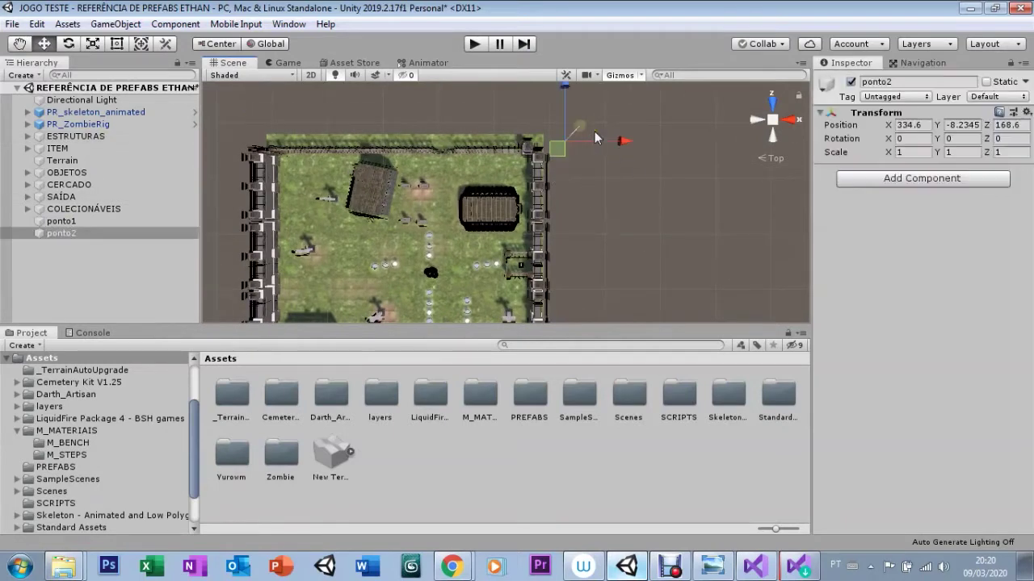
left_click_drag(587, 144, 513, 122)
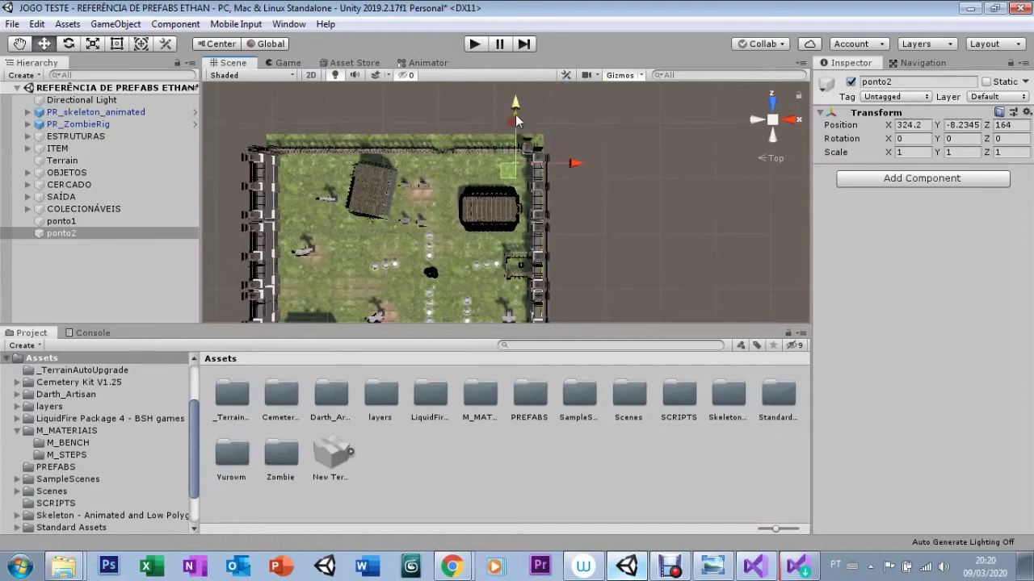
Select the PR_Gate_4_L (3) gate, then select and collapse the SAÍDA group
left_click(194, 149)
left_click(440, 154)
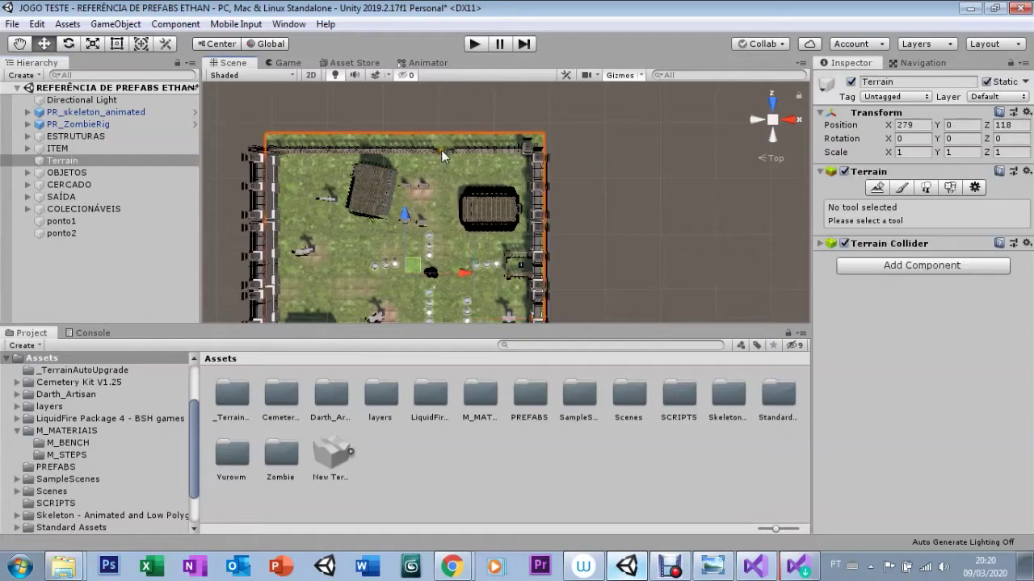
left_click(441, 152)
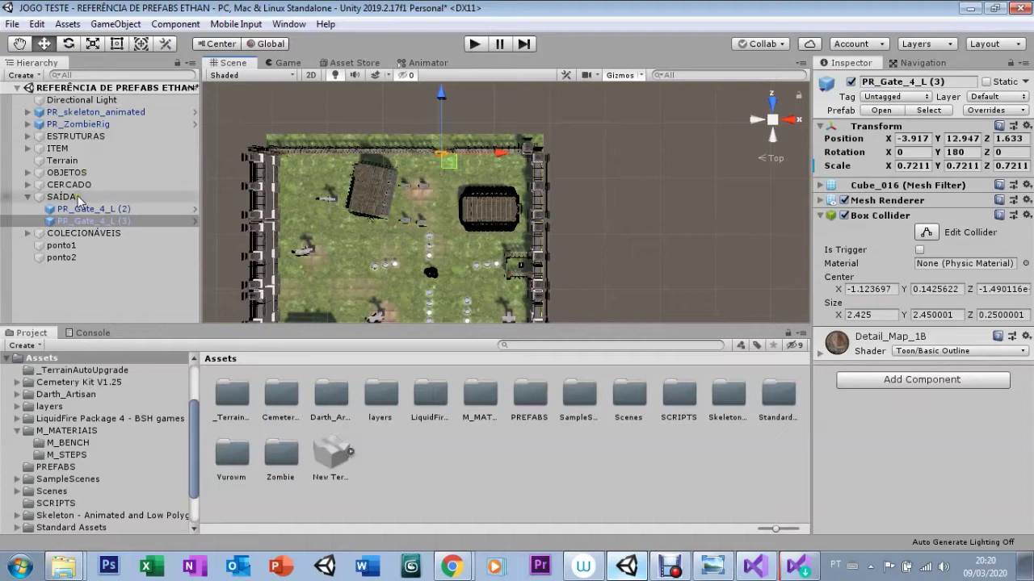
left_click_drag(55, 210, 52, 208)
left_click(50, 197)
left_click(29, 198)
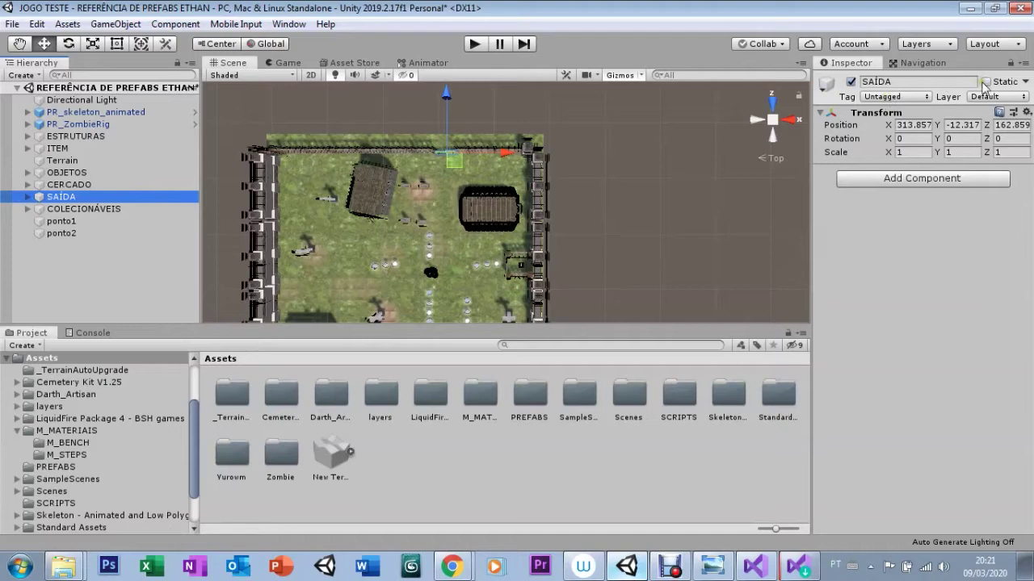
Mark the SAÍDA group and its children Static, then check ponto2 in the Game view
left_click(986, 82)
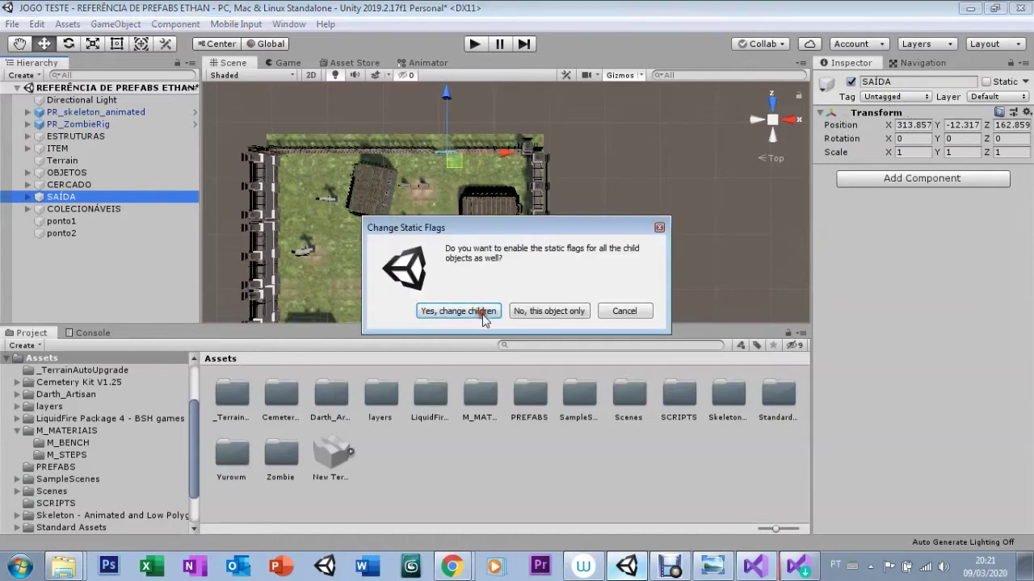
left_click(484, 313)
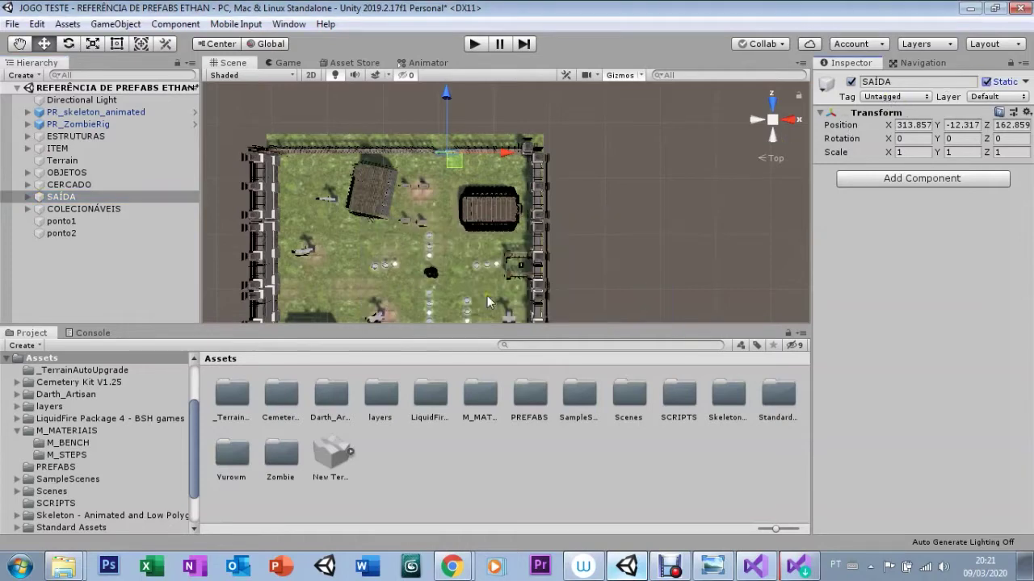
left_click(62, 232)
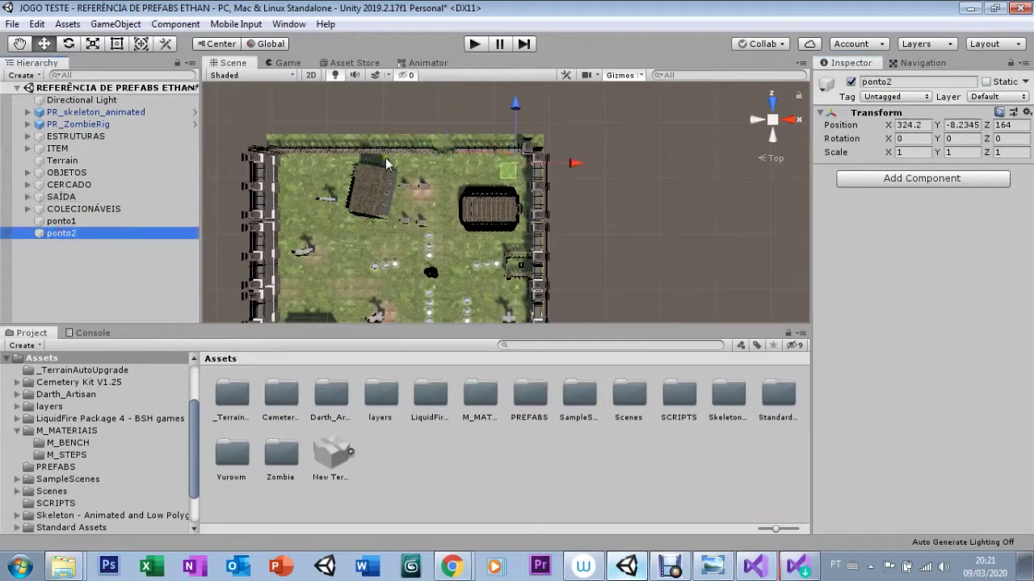
left_click(281, 63)
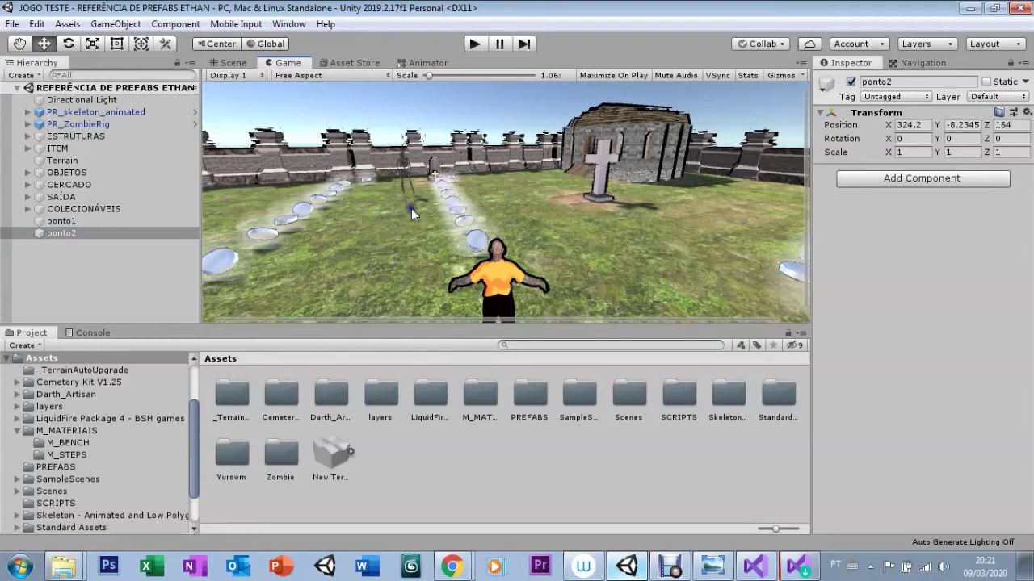
Return to the Scene view and orbit out of Top view into a zoomed-in perspective
left_click(19, 43)
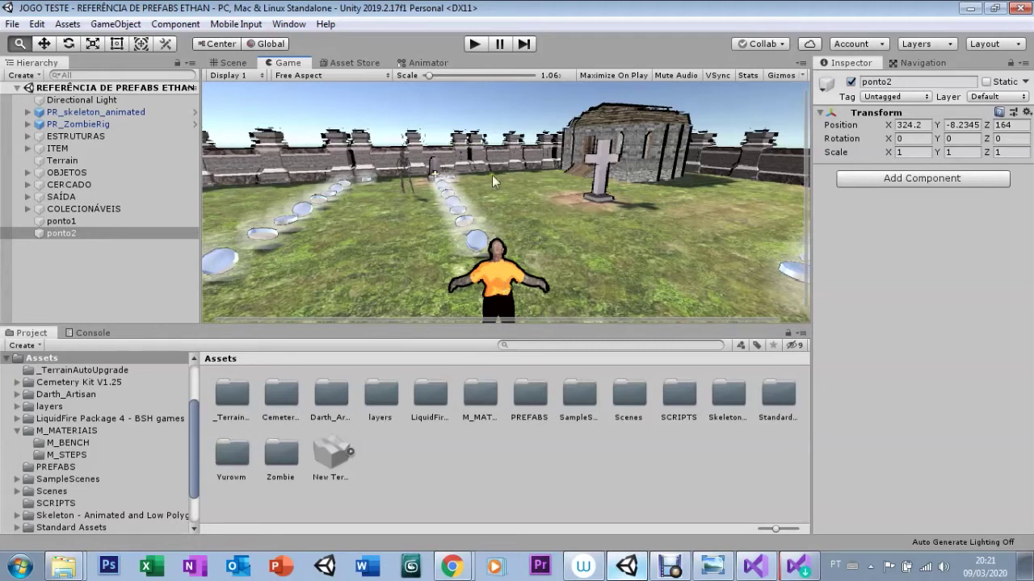
left_click(233, 64)
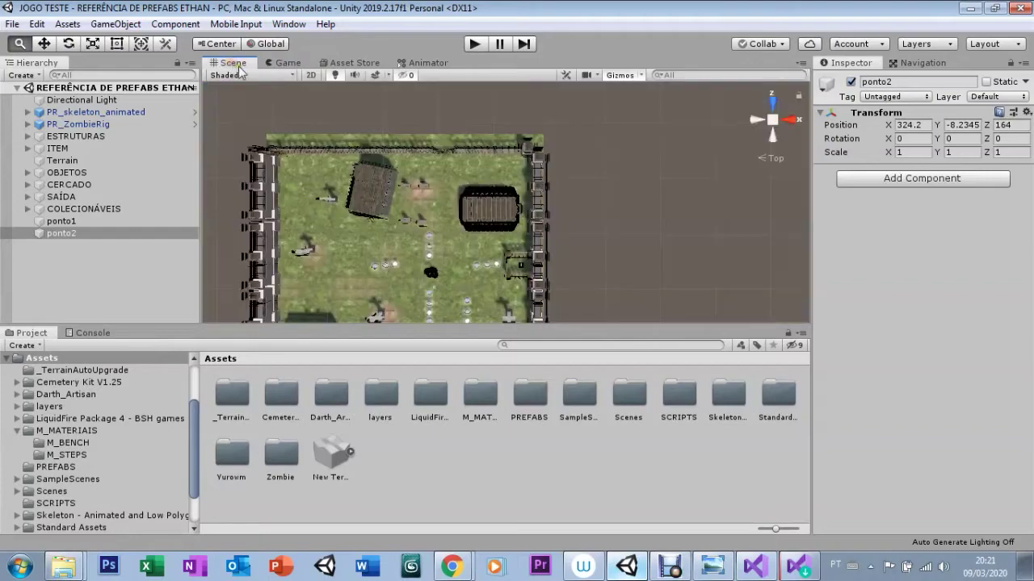
right_click_drag(693, 200, 521, 219)
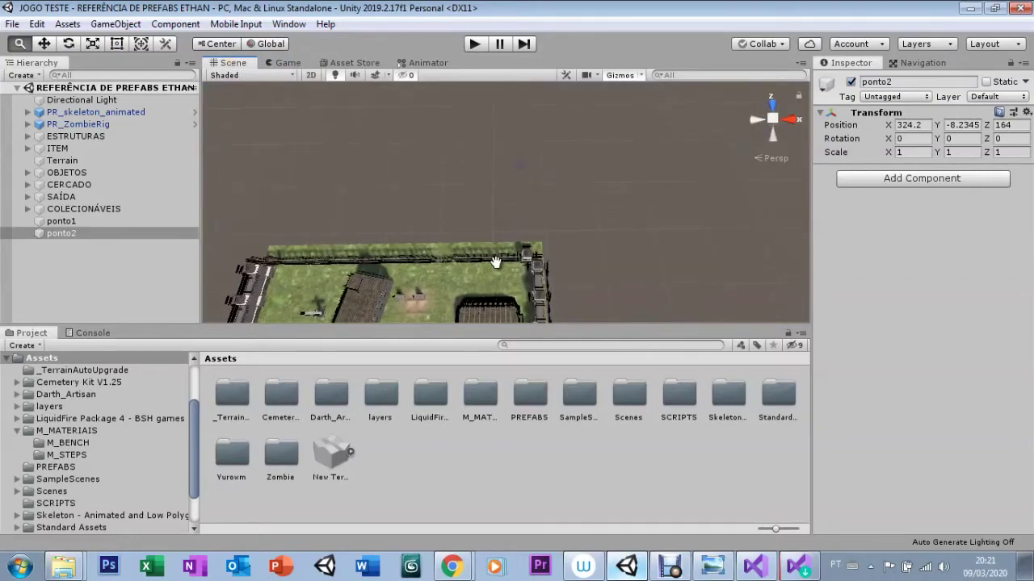
scroll(521, 219, "up", 3)
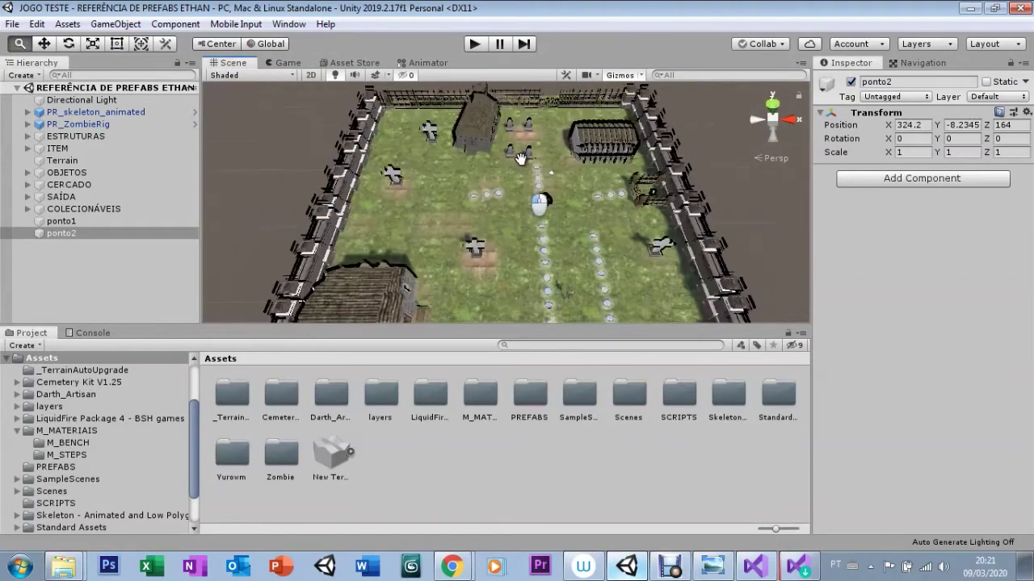
scroll(521, 219, "up", 4)
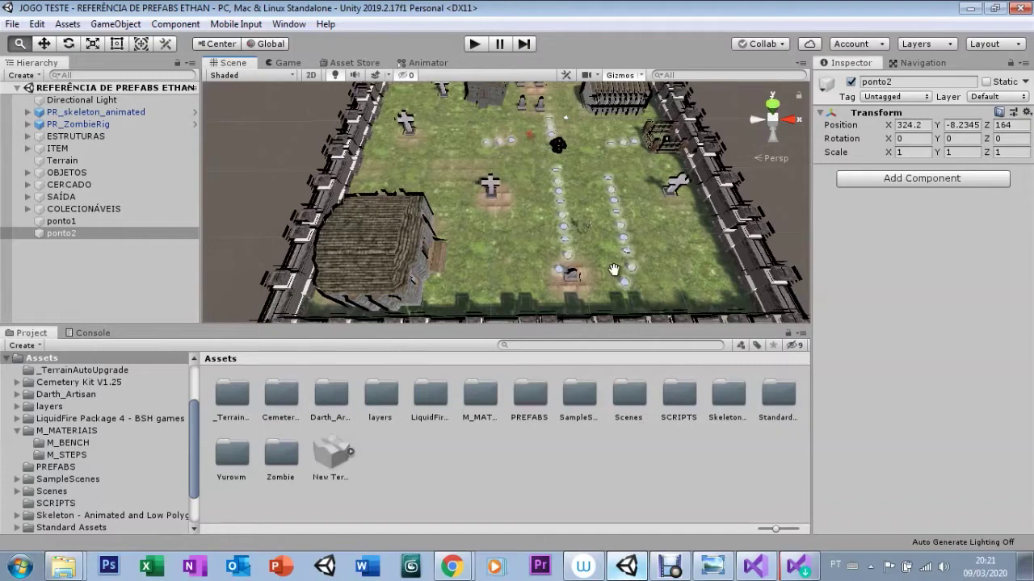
Frame PR_skeleton_animated and PR_ZombieRig in the Scene view, then check the Game view
left_click(59, 113)
double_click(40, 113)
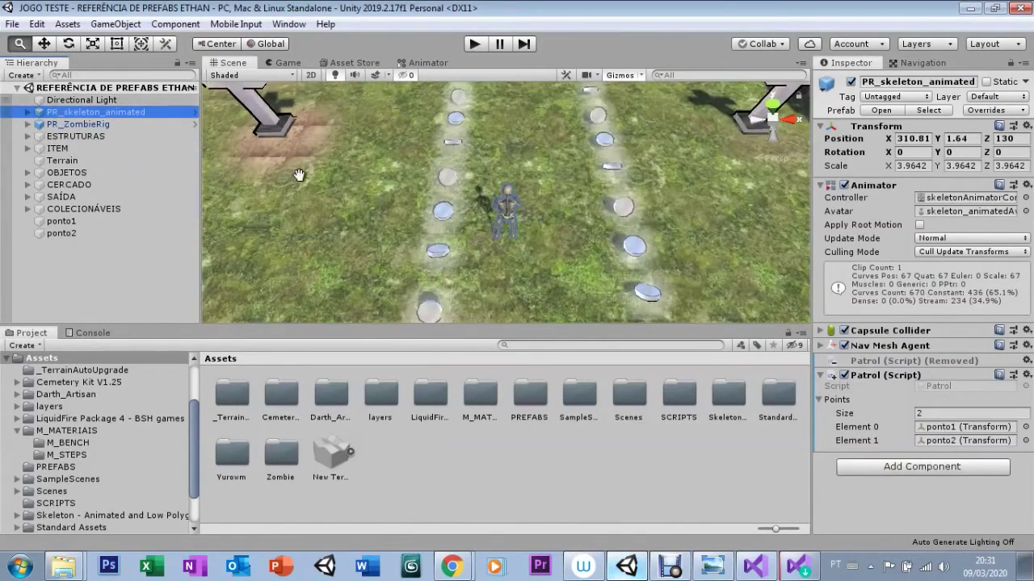
left_click(87, 120)
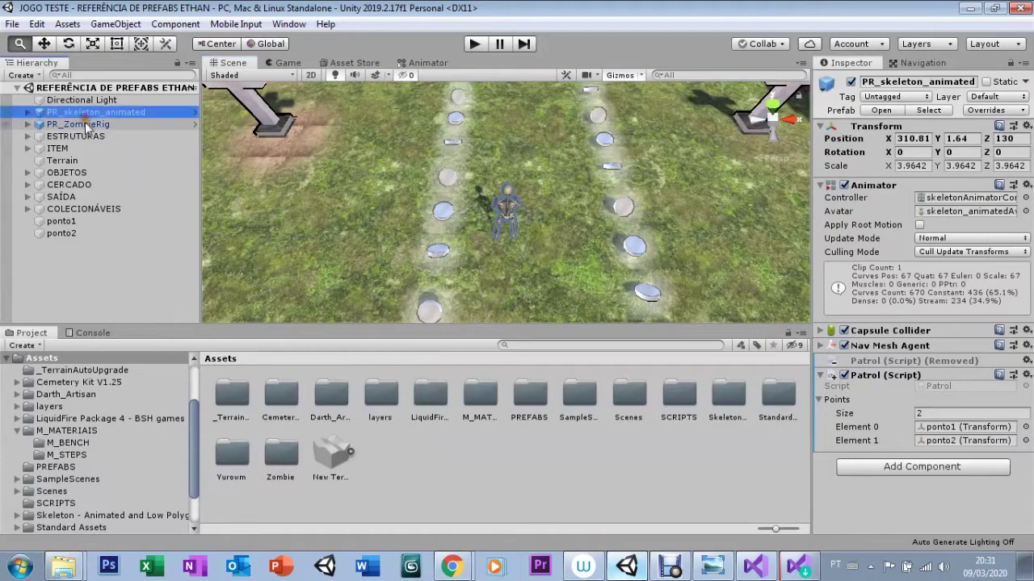
left_click(88, 126)
double_click(87, 126)
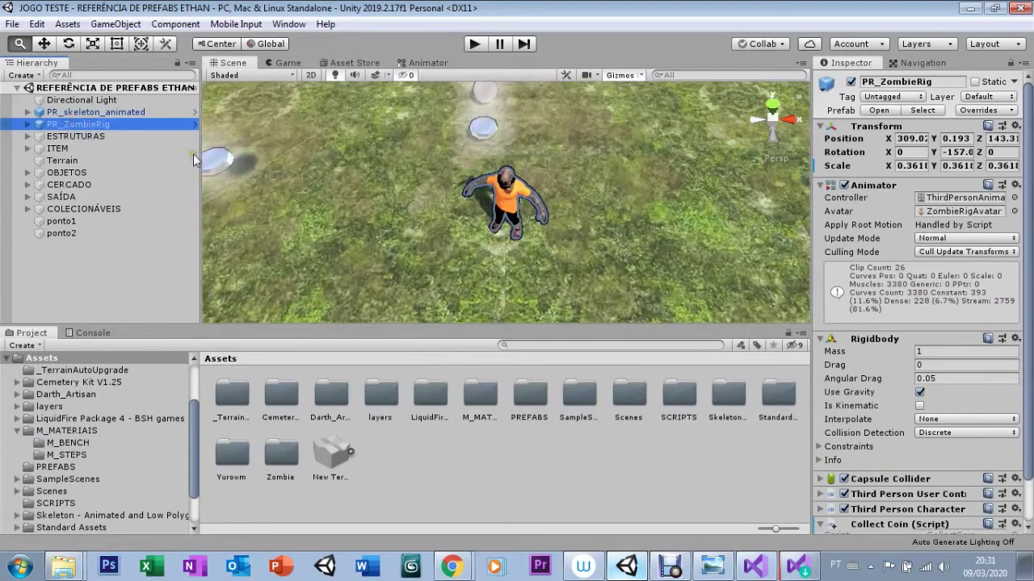
left_click_drag(370, 172, 594, 227, "alt")
right_click_drag(593, 227, 269, 86, "alt")
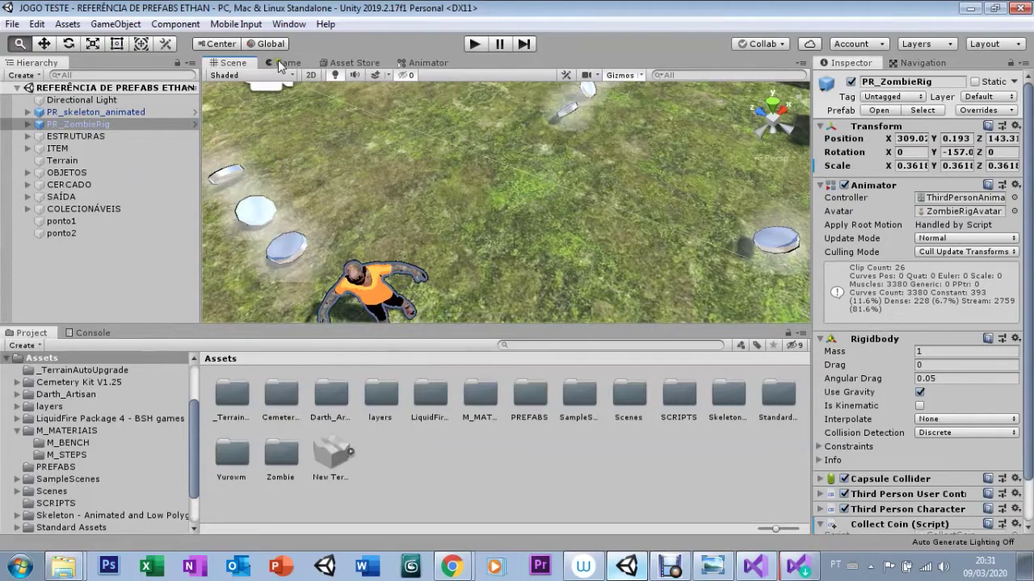
left_click(281, 63)
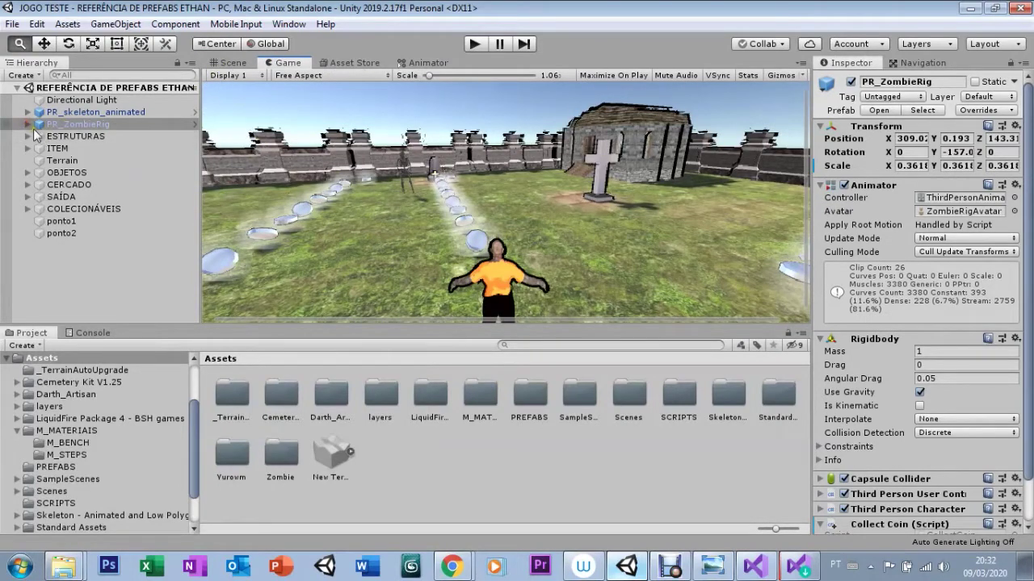
Drag the zombie's Main Camera back to X 1.68, Y 9.4, Z -10.85, then collapse PR_ZombieRig
left_click(26, 124)
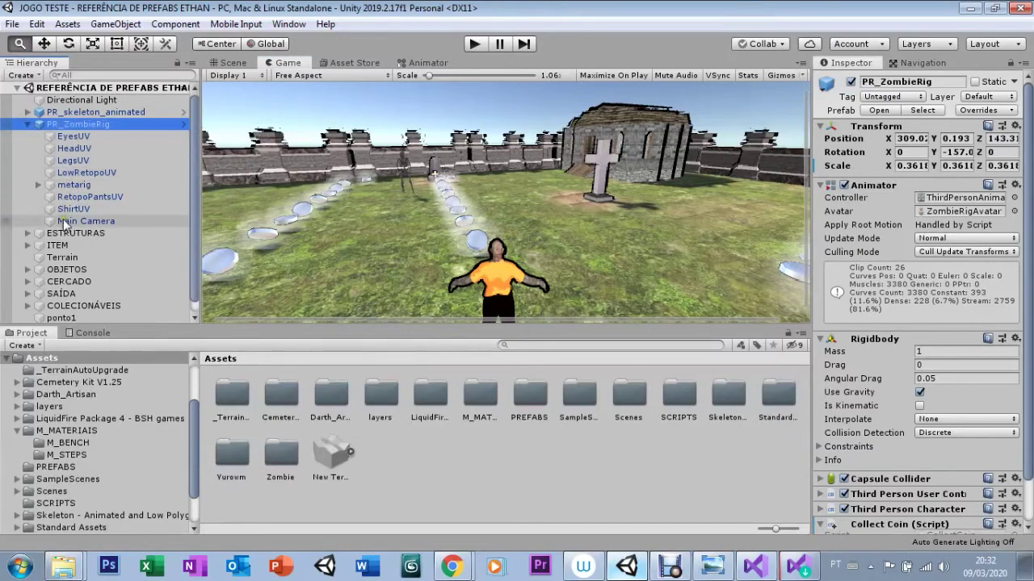
left_click(60, 223)
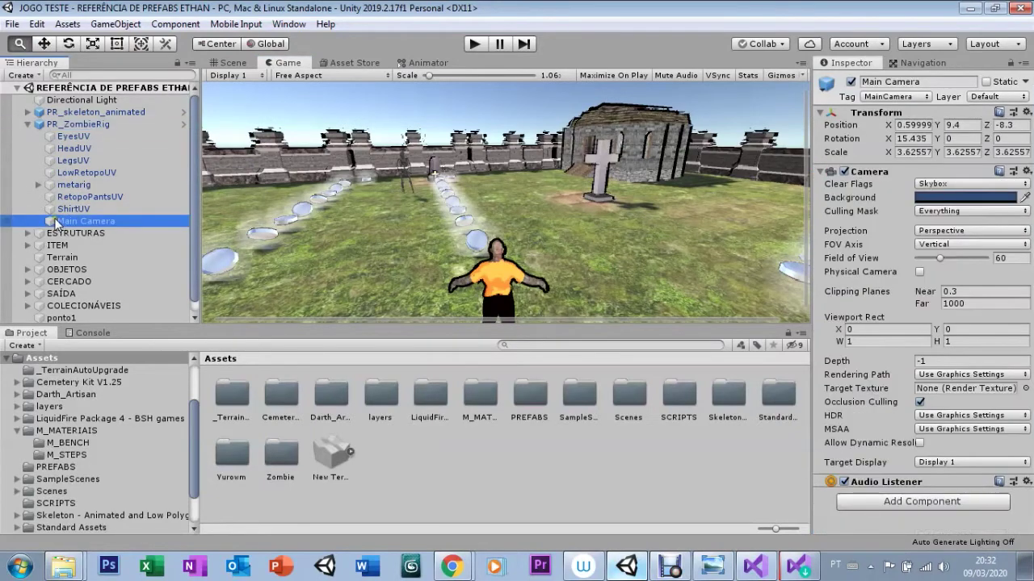
left_click(220, 64)
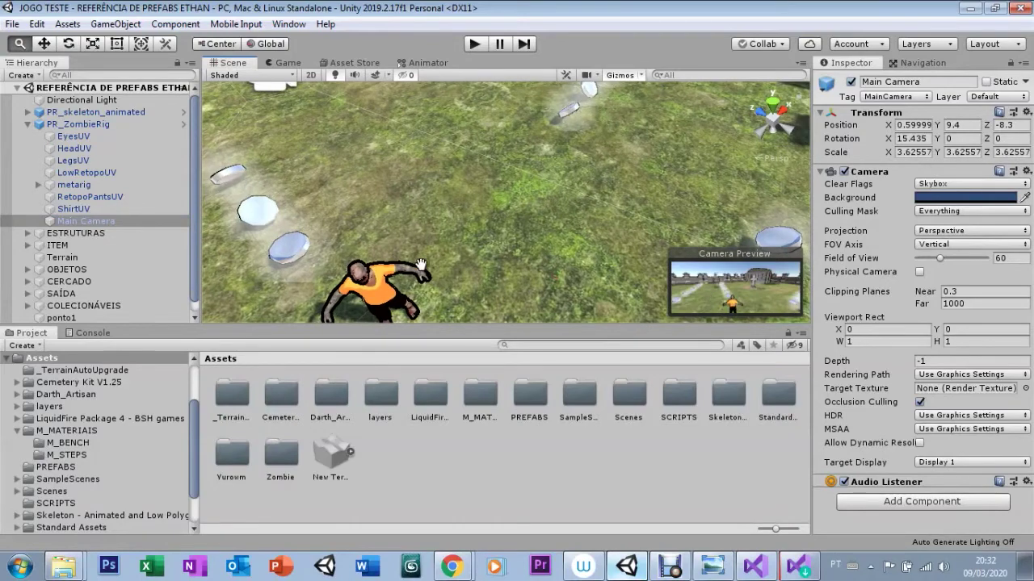
scroll(422, 265, "down", 3)
scroll(398, 180, "down", 3)
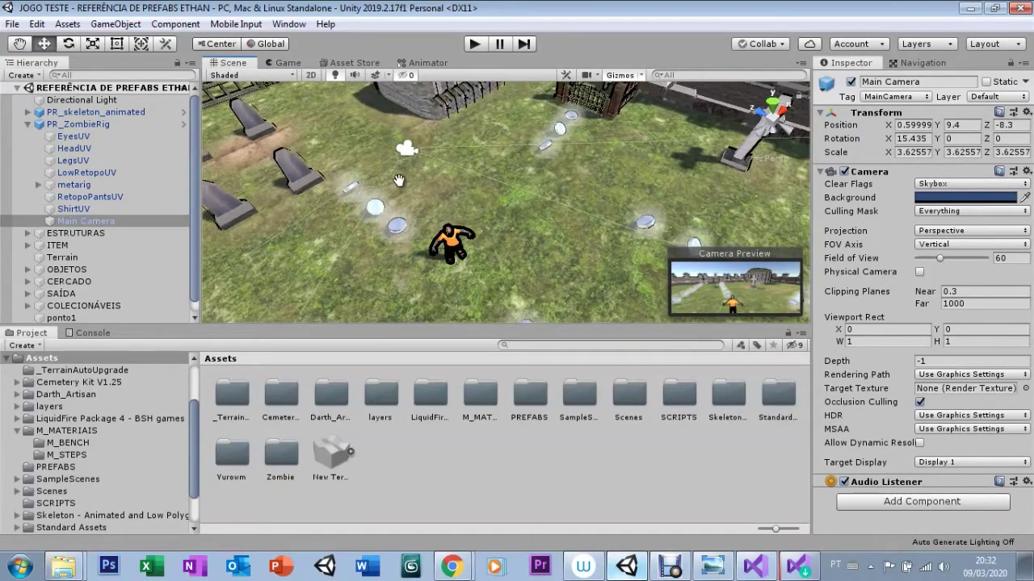
left_click(460, 214)
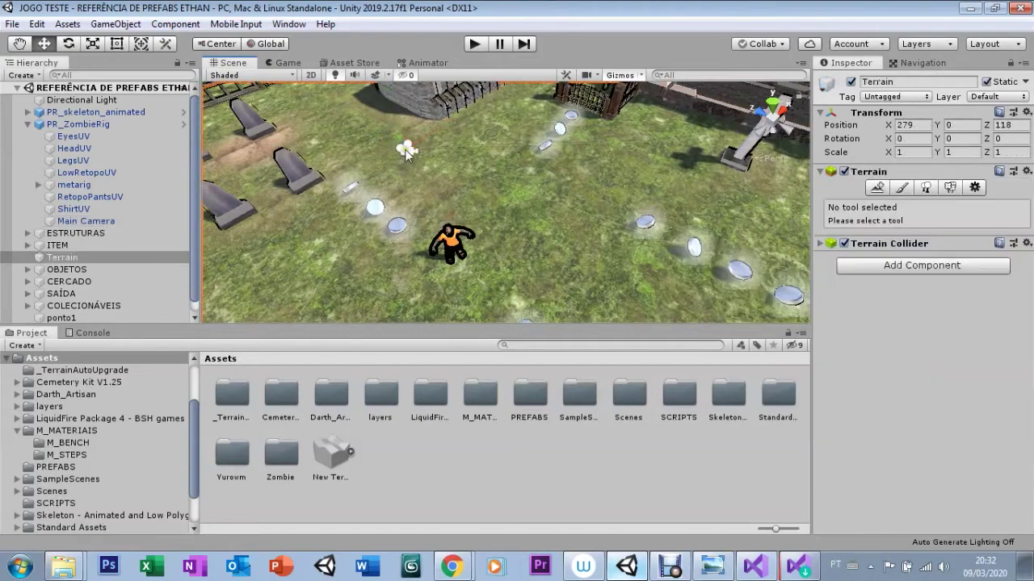
left_click(86, 220)
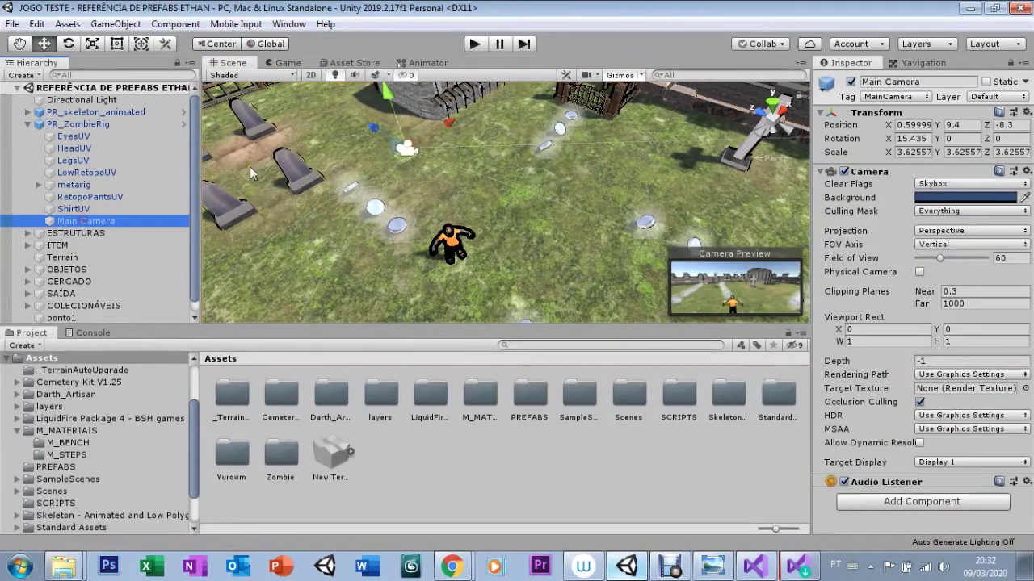
left_click_drag(367, 122, 352, 116)
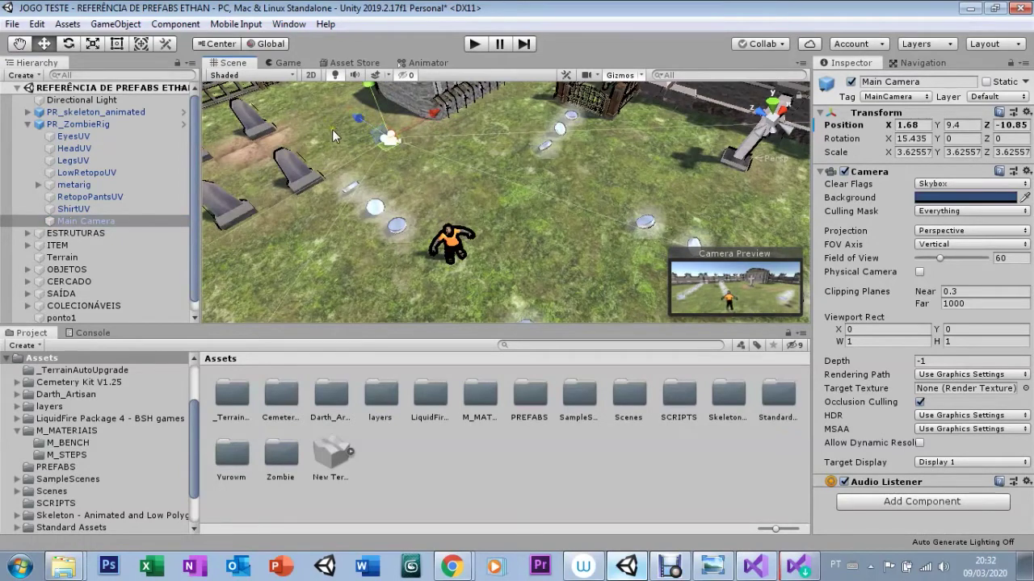
left_click(28, 126)
left_click(129, 113)
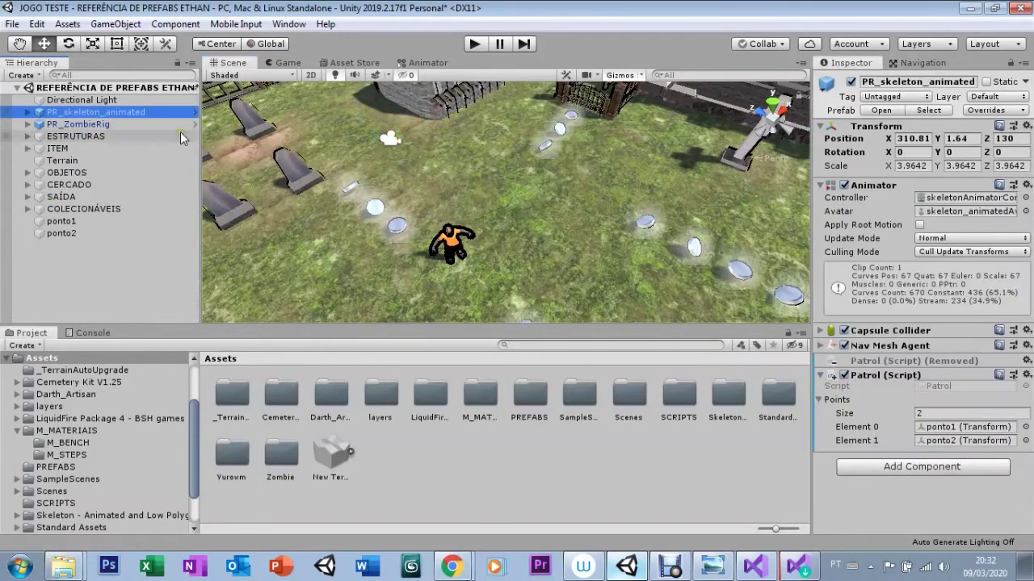
Orbit and zoom out to show the whole walled terrain
right_click_drag(476, 299, 509, 257)
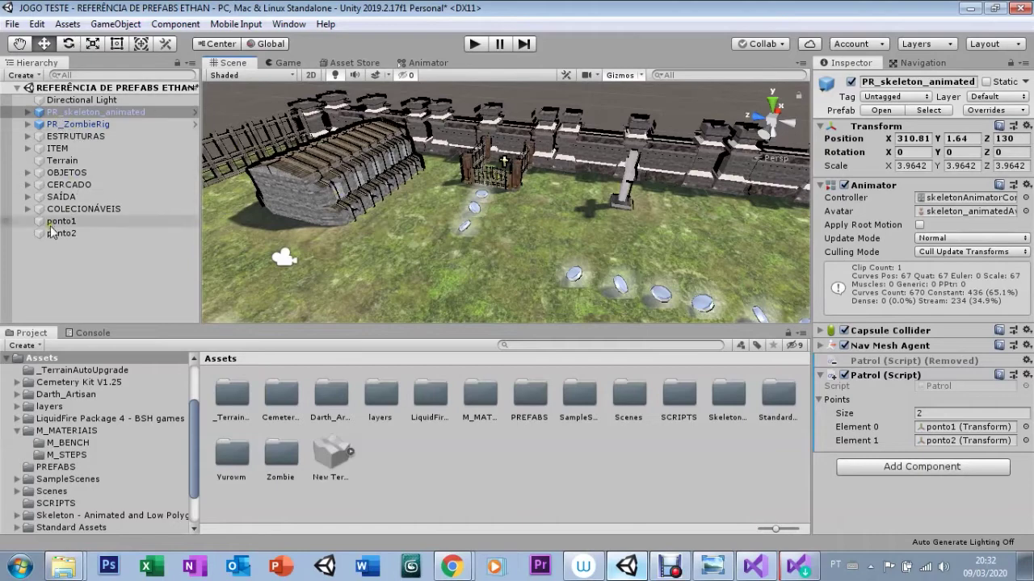
left_click(137, 219)
left_click(65, 160)
scroll(446, 276, "down", 3)
mouse_move(445, 281)
right_mouse_down()
mouse_move(444, 141)
mouse_move(452, 147)
right_mouse_up()
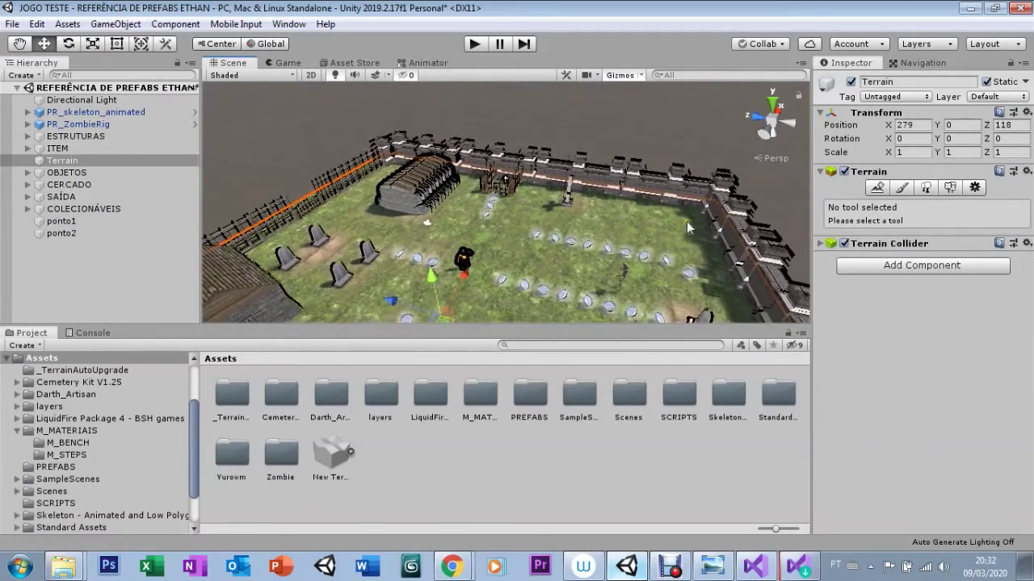
Select ponto1 in a top-down view of the graveyard with the Move tool active
left_click(66, 221)
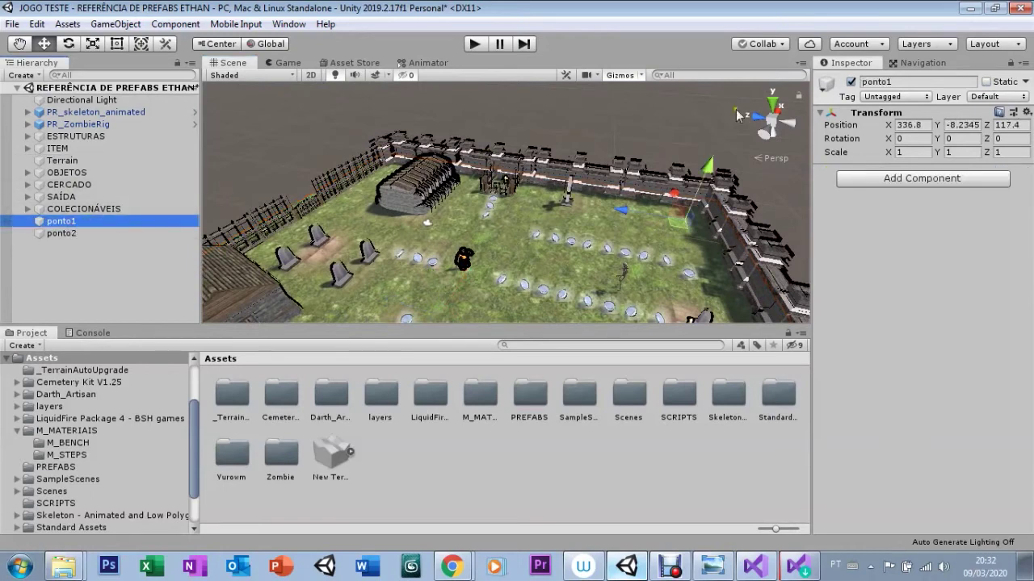
left_click(772, 107)
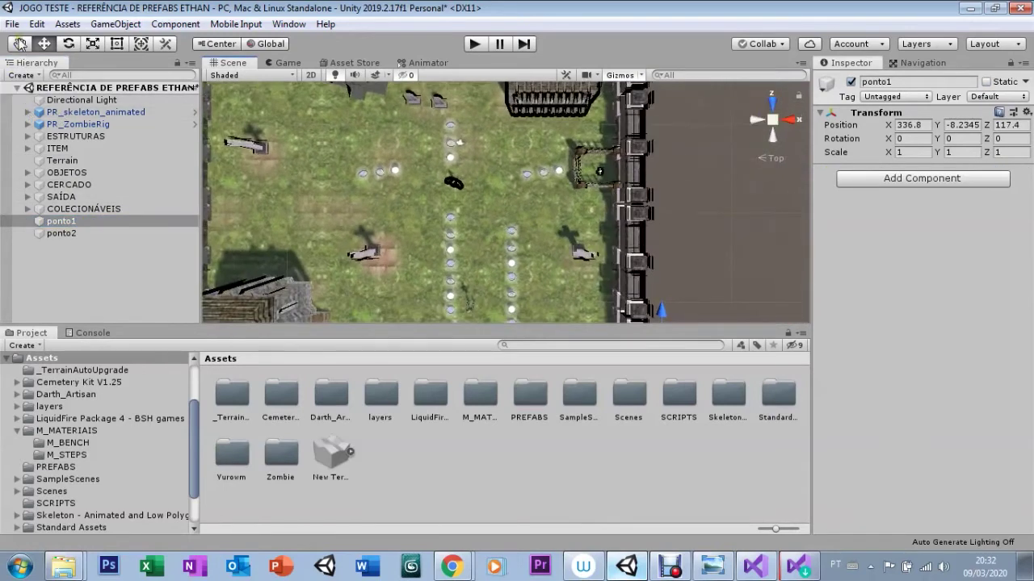
scroll(420, 250, "down", 2)
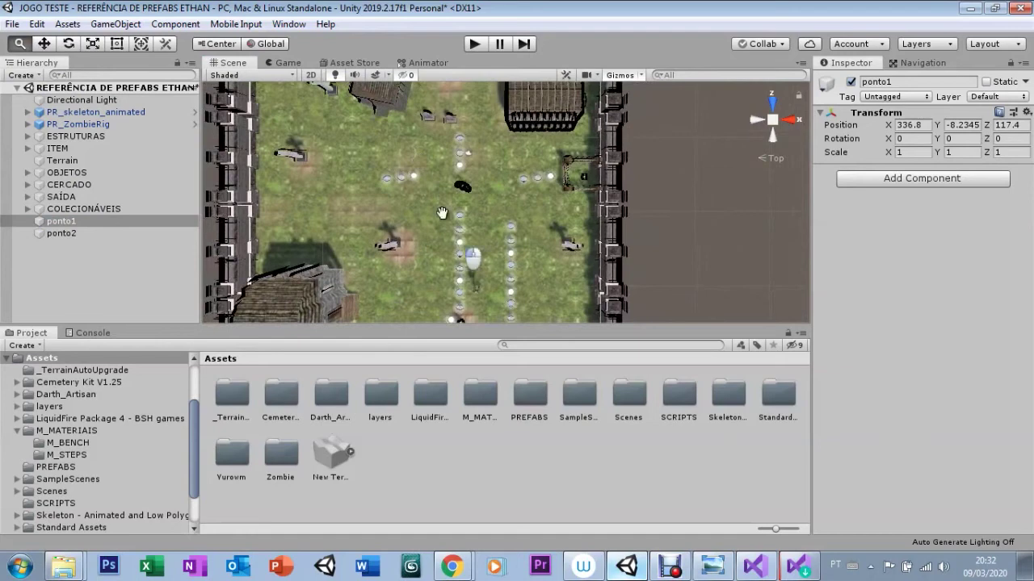
left_click_drag(428, 245, 430, 179)
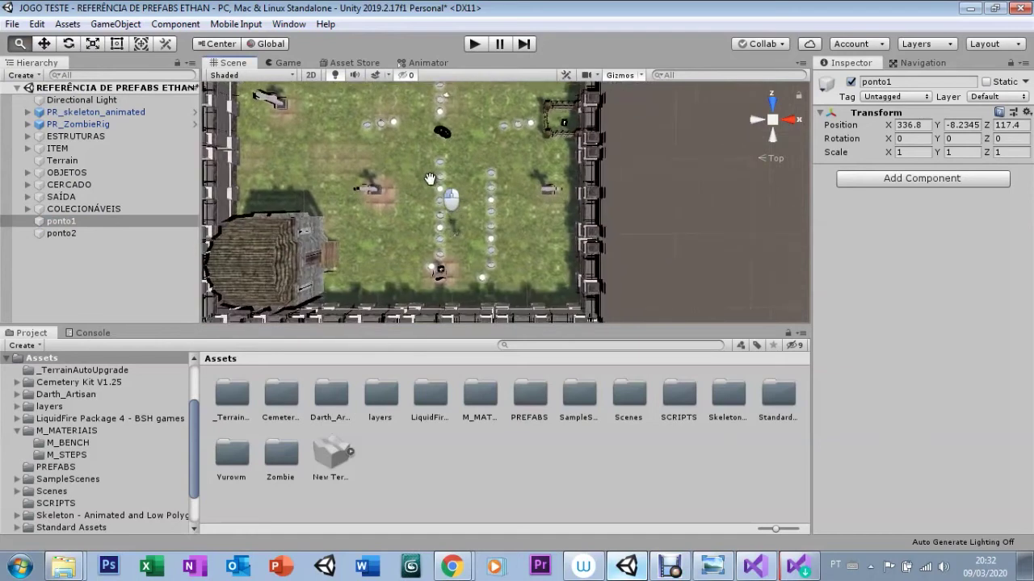
left_click(65, 221)
left_click(68, 234)
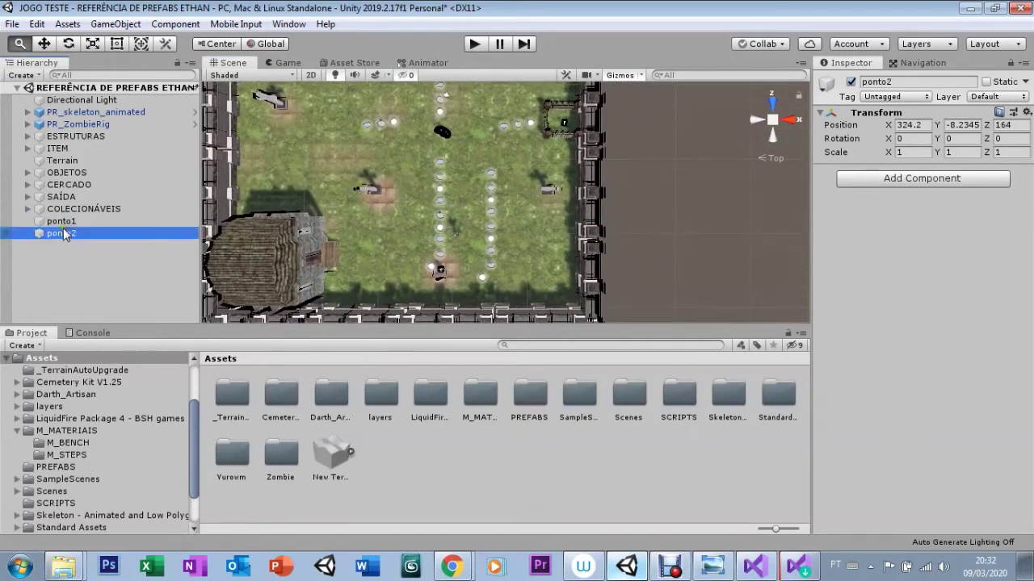
left_click(67, 222)
key("w")
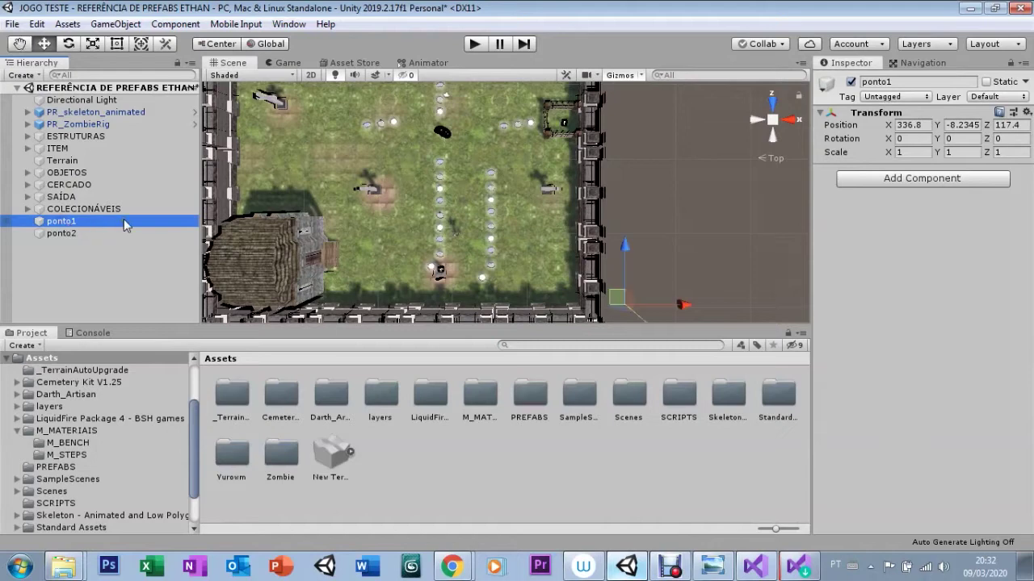
left_click_drag(677, 305, 531, 315)
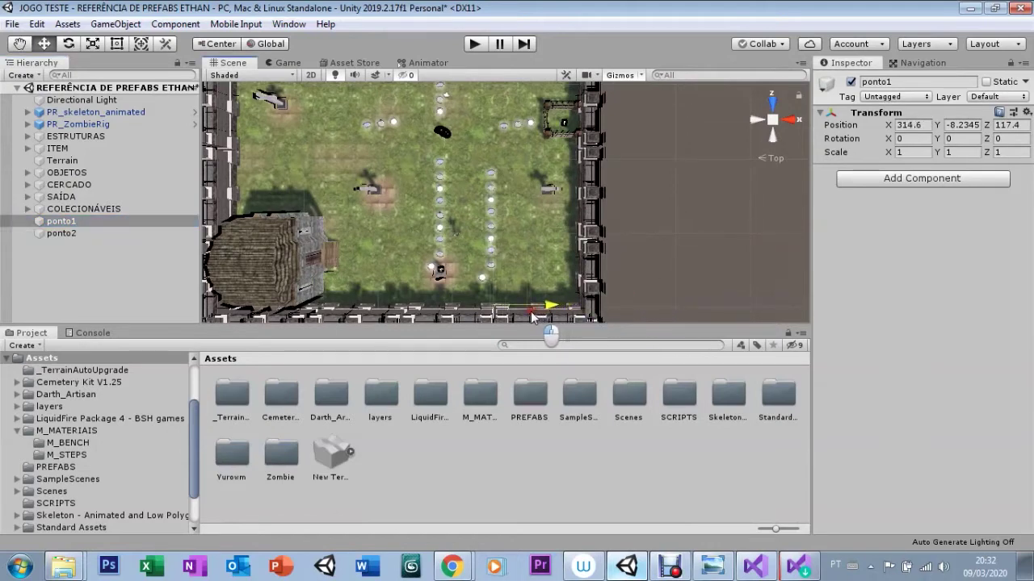
left_click_drag(531, 315, 488, 228)
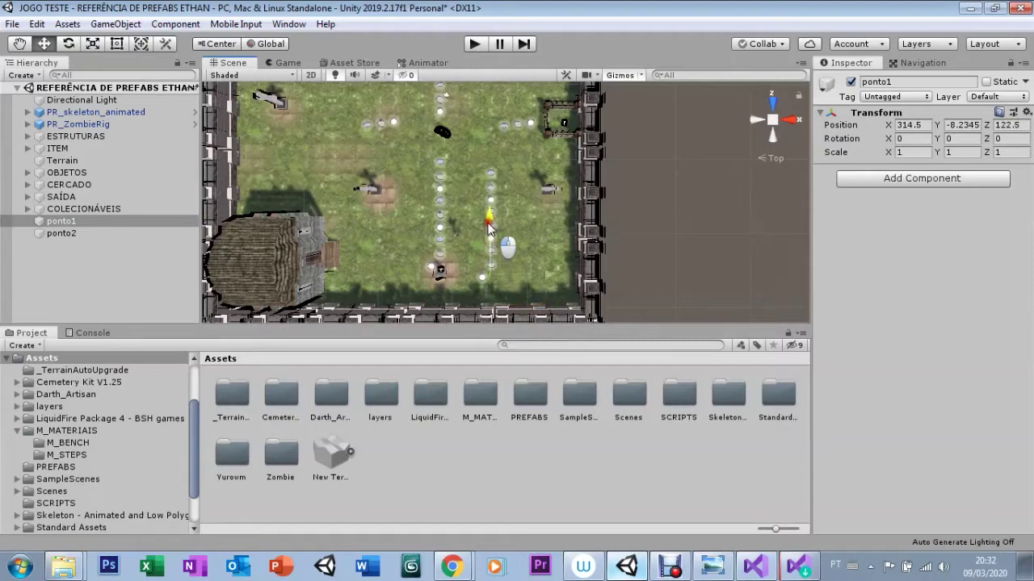
left_click_drag(489, 229, 489, 212)
left_click_drag(531, 265, 487, 267)
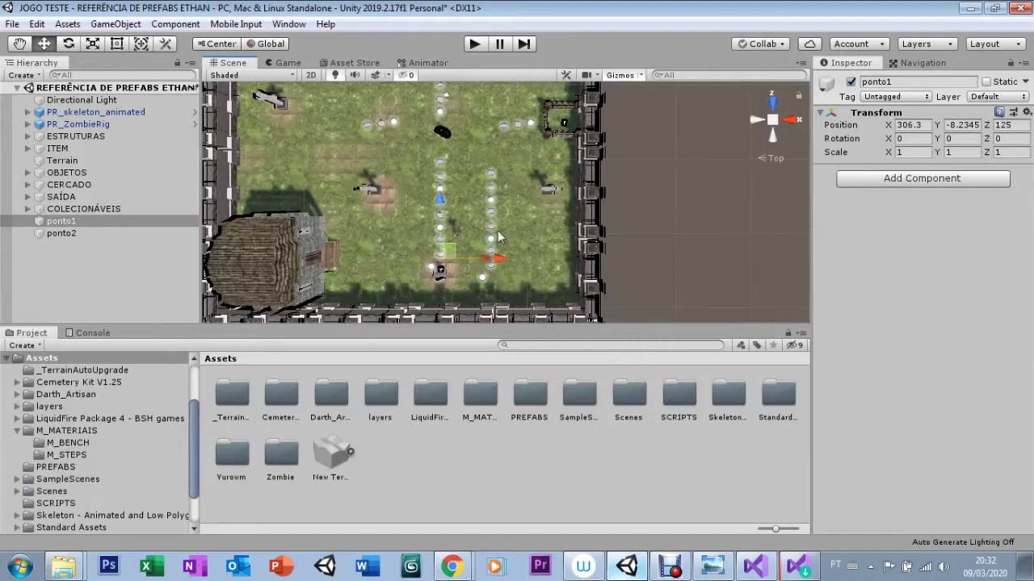
left_click(61, 233)
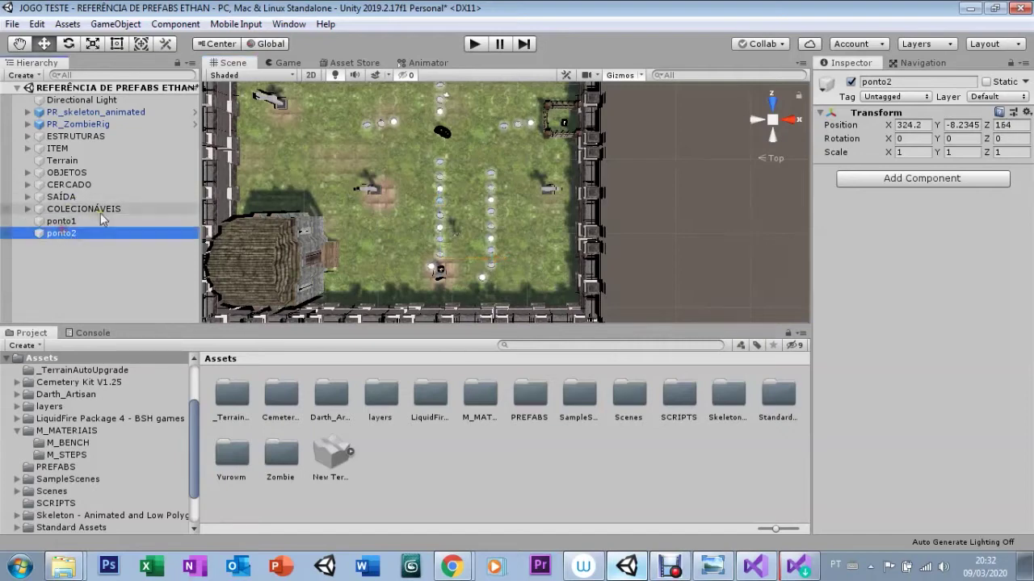
left_click(317, 208)
left_click(69, 236)
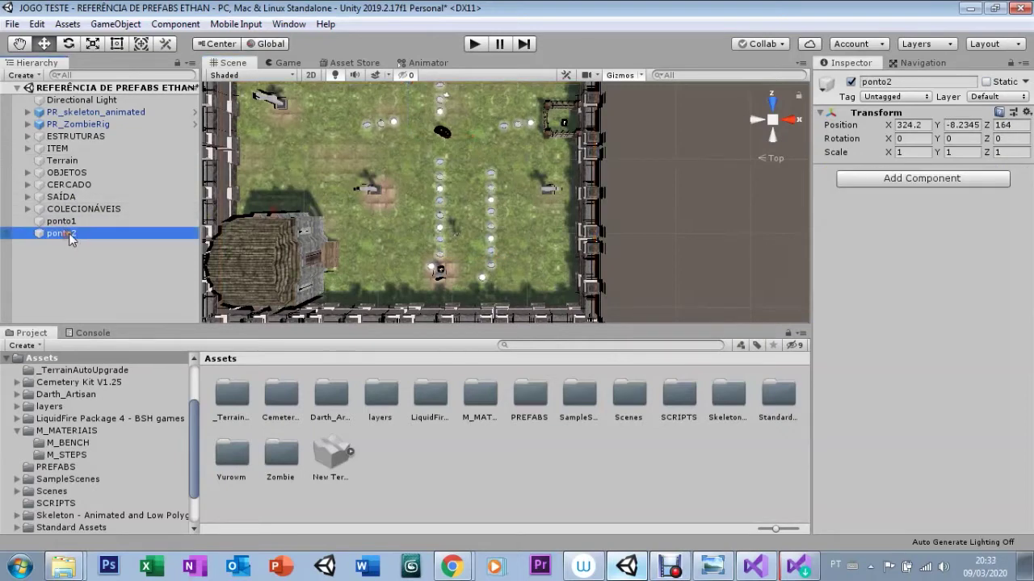
left_click(68, 222)
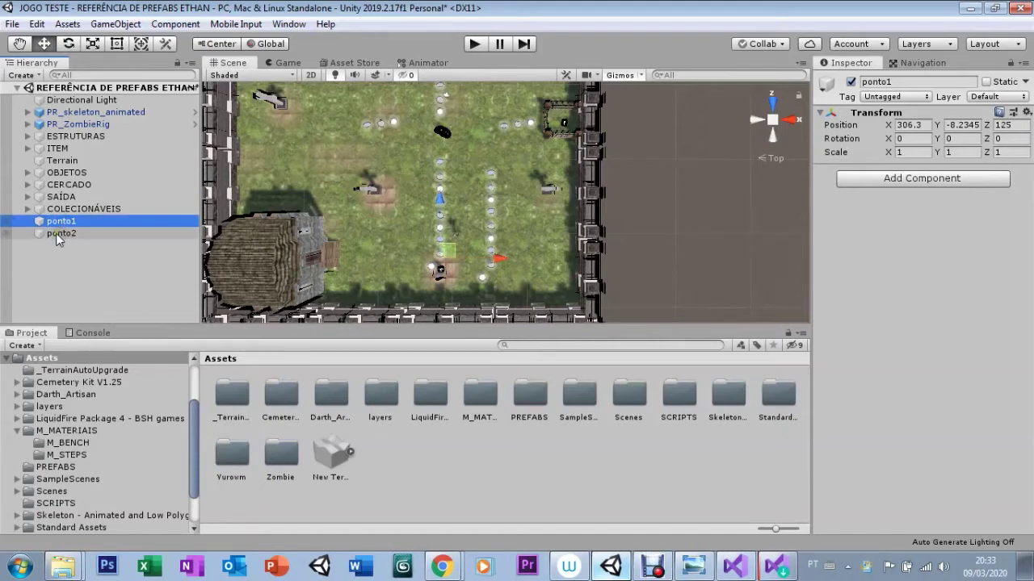
left_click(67, 234)
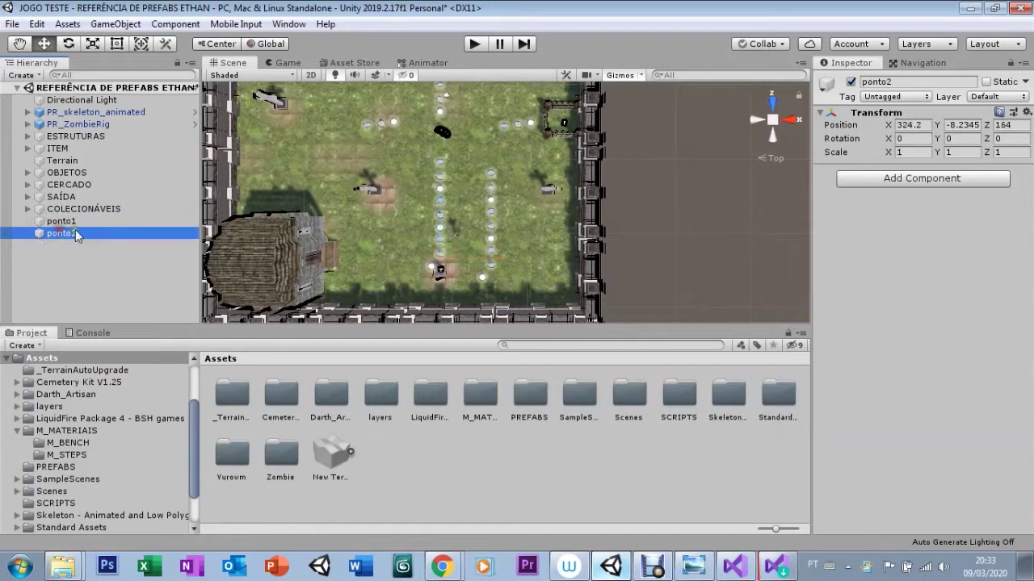
Set ponto2's Position X to 306 in the Inspector
left_click(912, 126)
type("306")
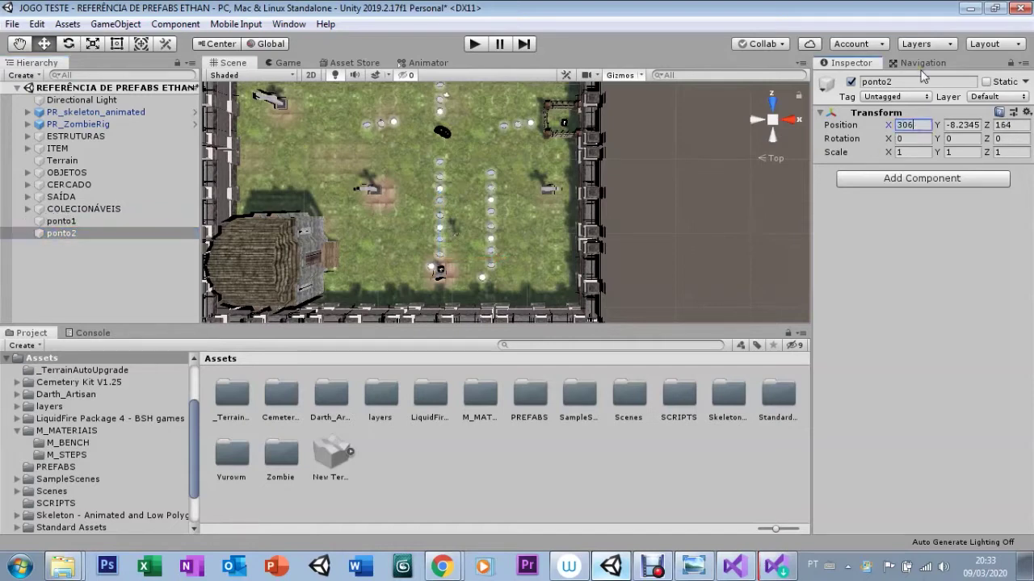
left_click(922, 178)
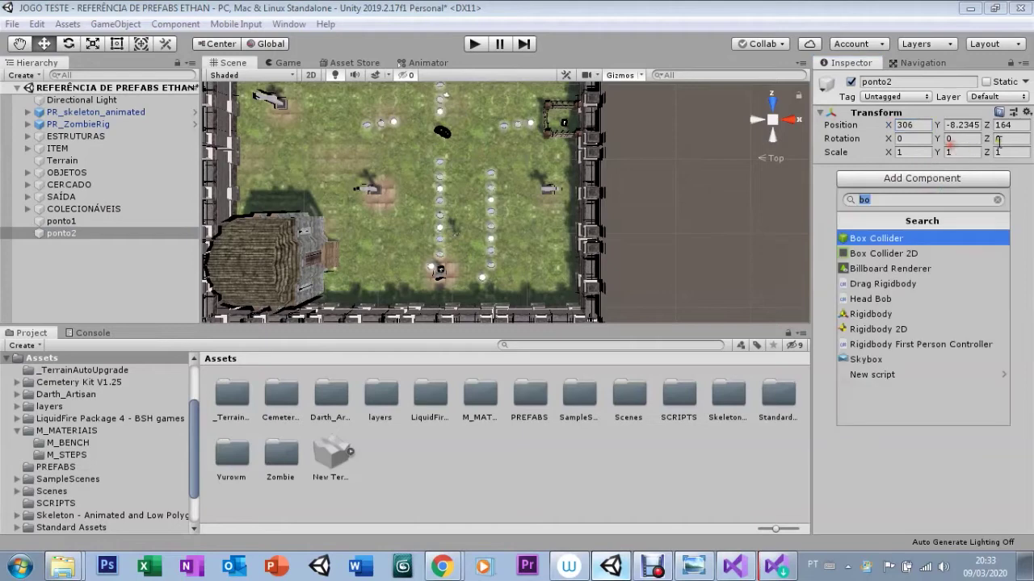
left_click(42, 233)
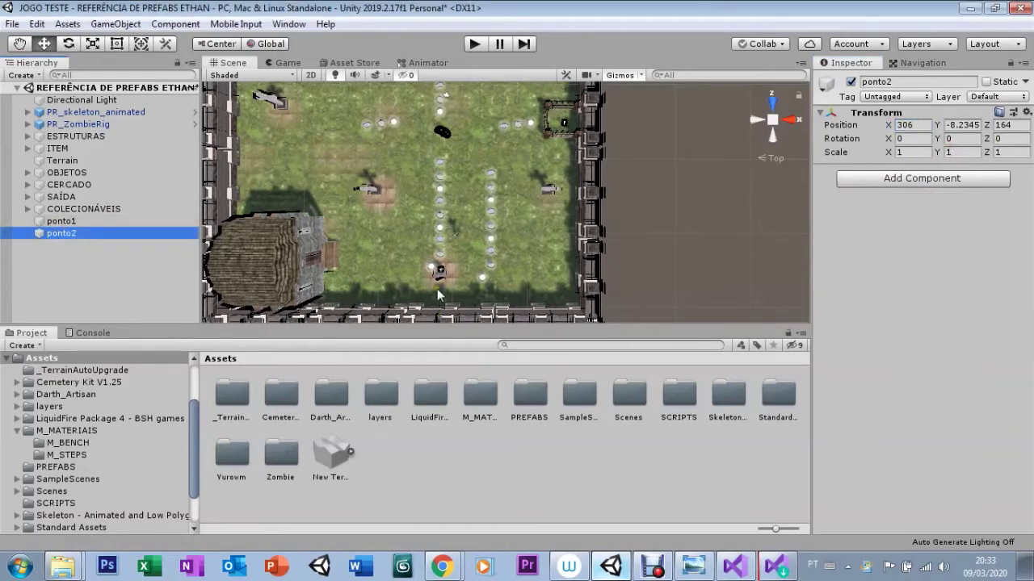
Drag ponto2's move gizmo to Z 140 and X 308, undoing one accidental move
scroll(419, 237, "down", 4)
scroll(420, 238, "down", 2)
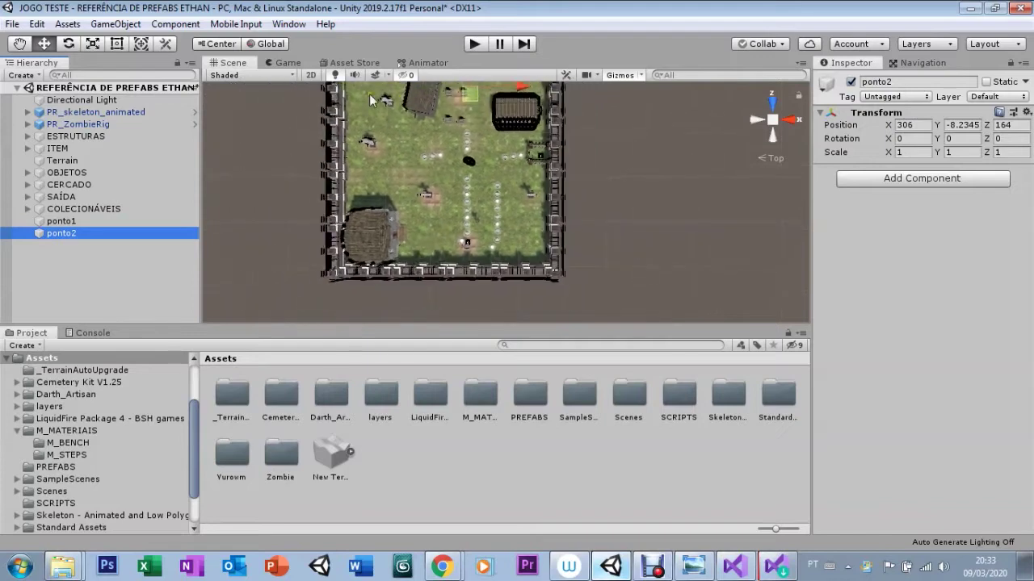
scroll(457, 175, "down", 3)
scroll(457, 175, "down", 1)
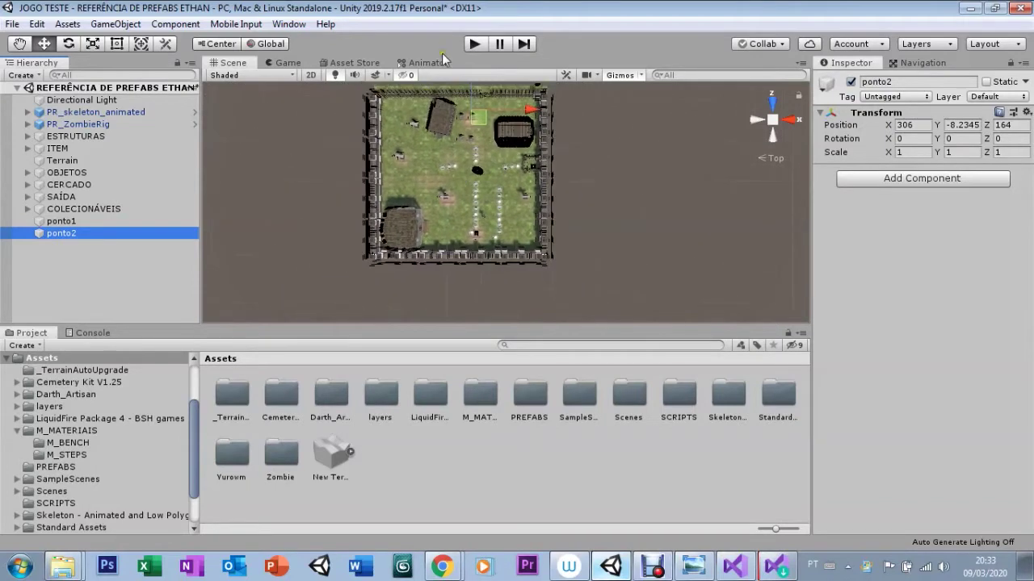
left_click_drag(470, 106, 470, 137)
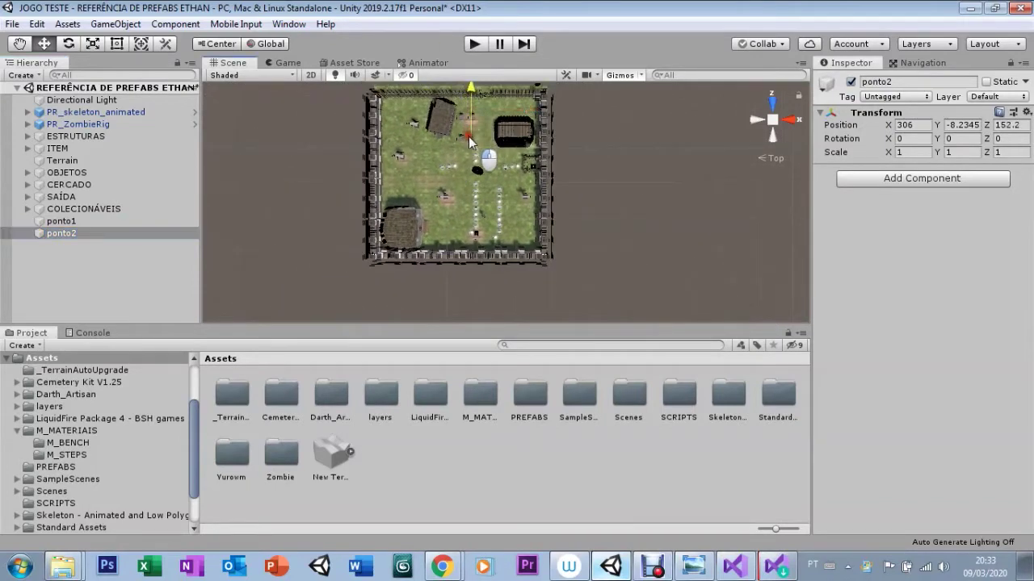
key("ctrl+z")
scroll(469, 162, "down", 2)
scroll(468, 162, "down", 1)
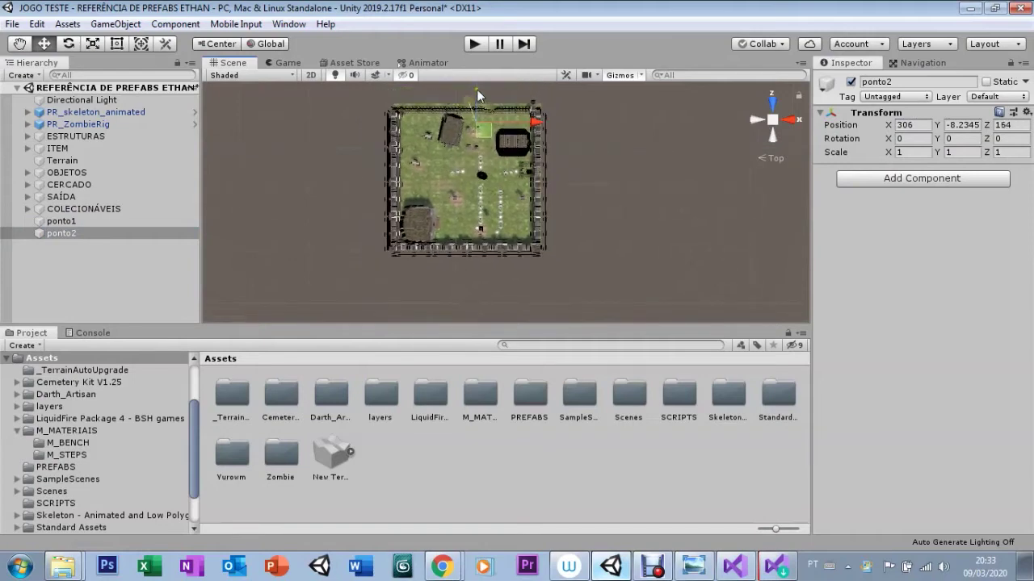
scroll(469, 128, "down", 1)
scroll(469, 128, "down", 1)
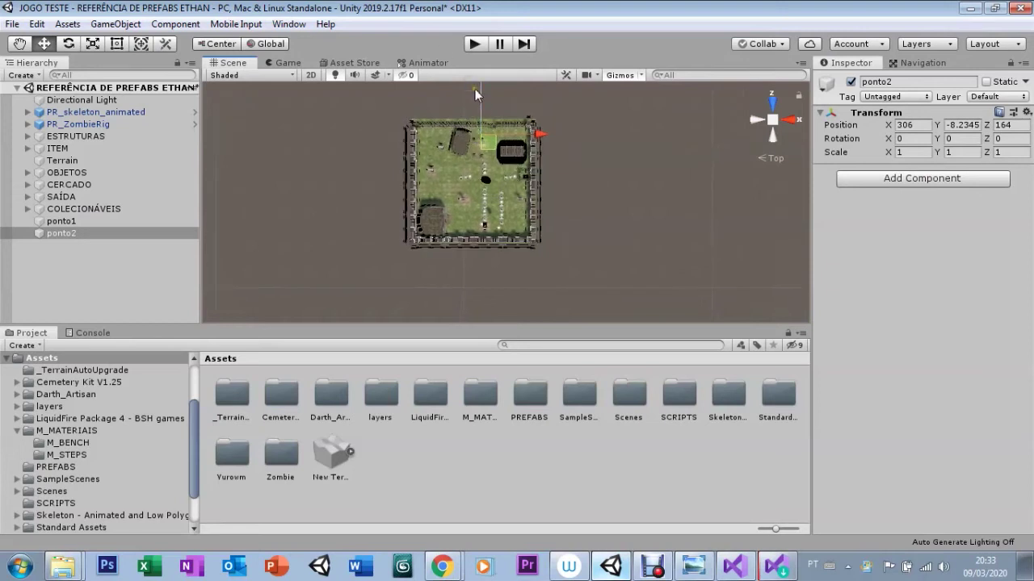
left_click_drag(480, 94, 483, 160)
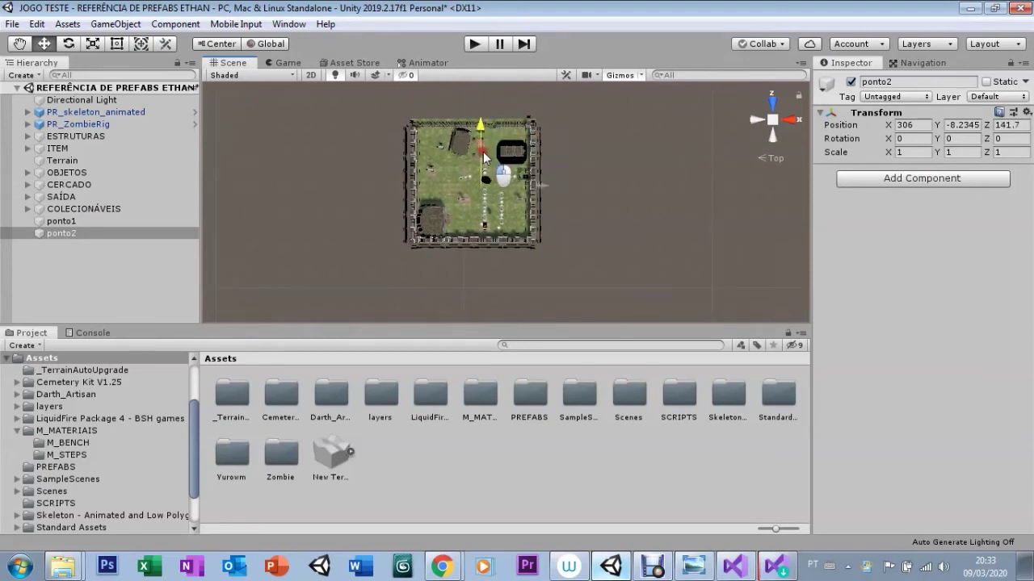
left_click_drag(540, 190, 544, 194)
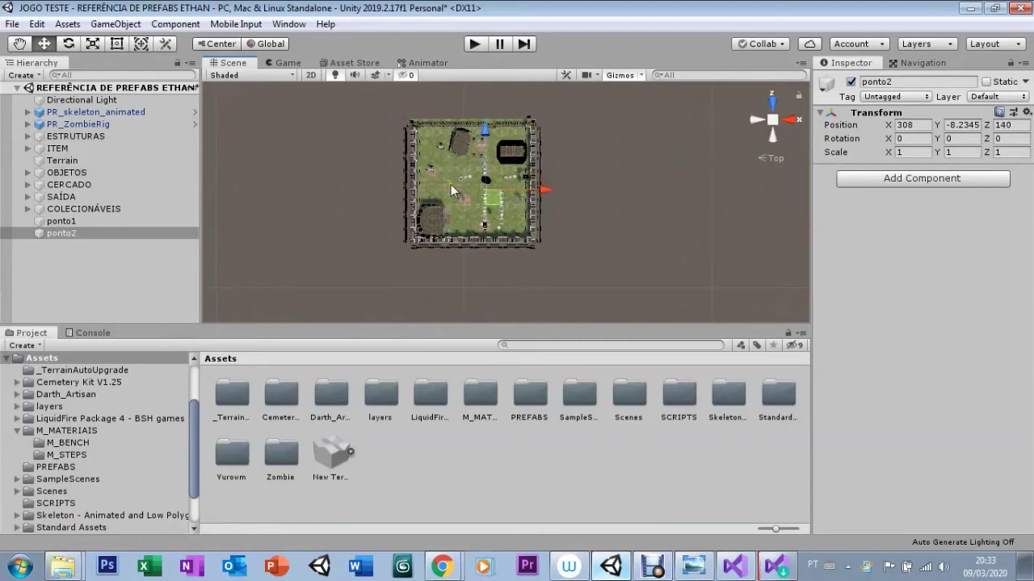
Tilt the Scene view into perspective and orbit it to look along the patrol path
scroll(452, 172, "up", 2)
scroll(451, 171, "up", 2)
scroll(451, 171, "up", 2)
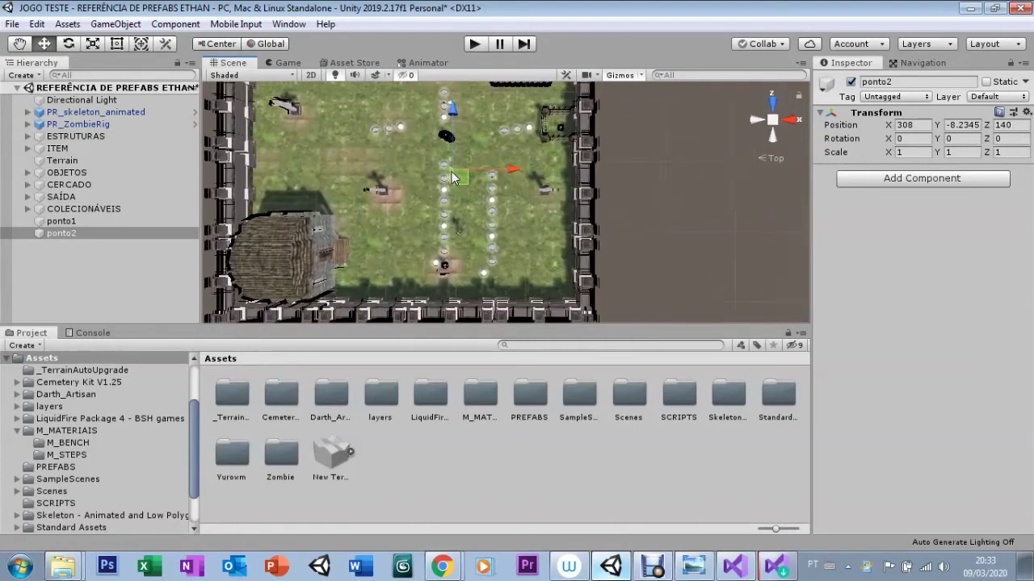
scroll(451, 171, "up", 2)
middle_click_drag(452, 171, 532, 272)
left_click(532, 272)
mouse_move(532, 272)
left_mouse_down("alt")
mouse_move(249, 122)
mouse_move(288, 189)
left_mouse_up("alt")
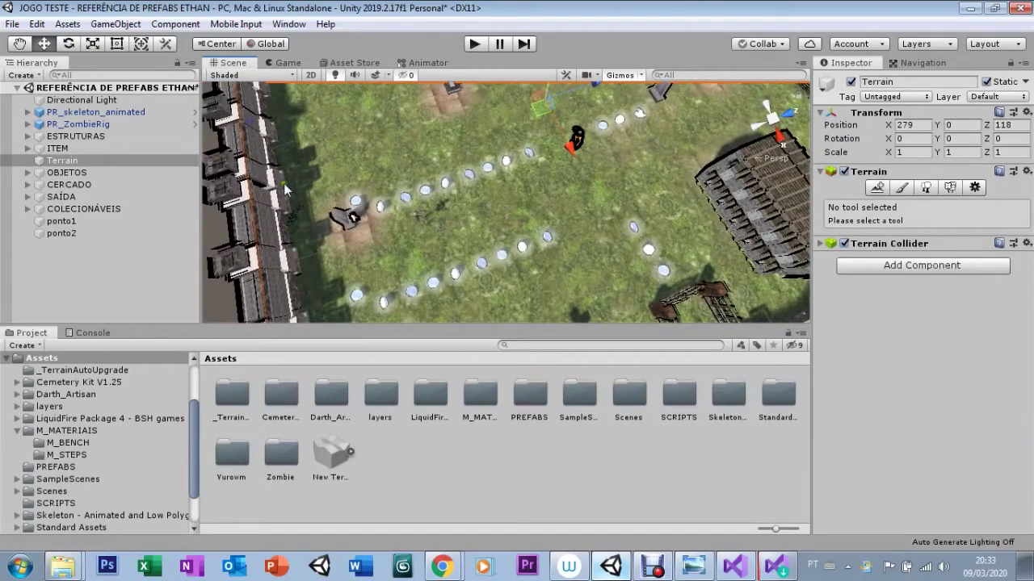
Move PR_skeleton_animated to X 308.97, Z 126.71, then start the game in the Game view
left_click(93, 112)
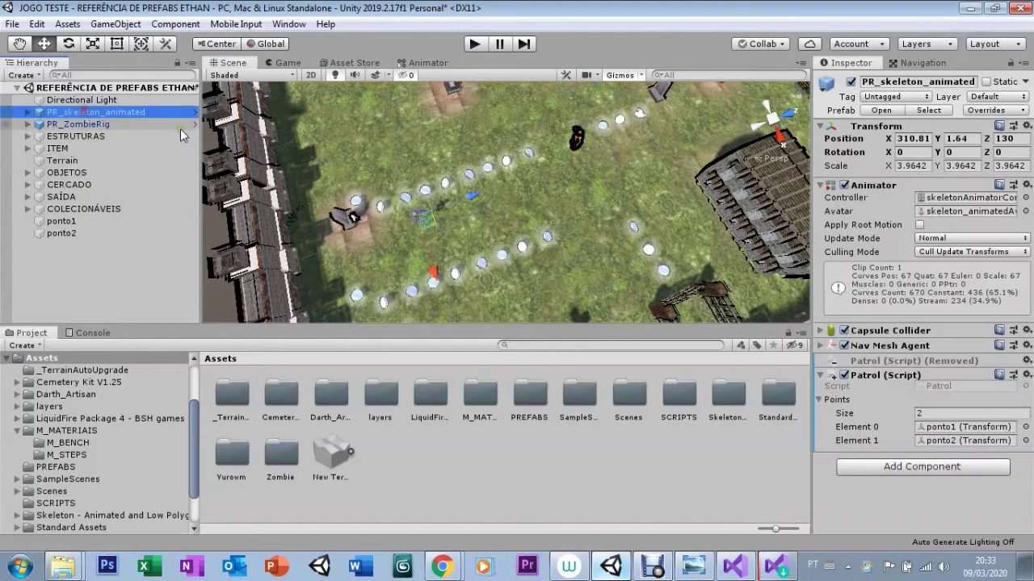
left_click_drag(465, 199, 387, 285)
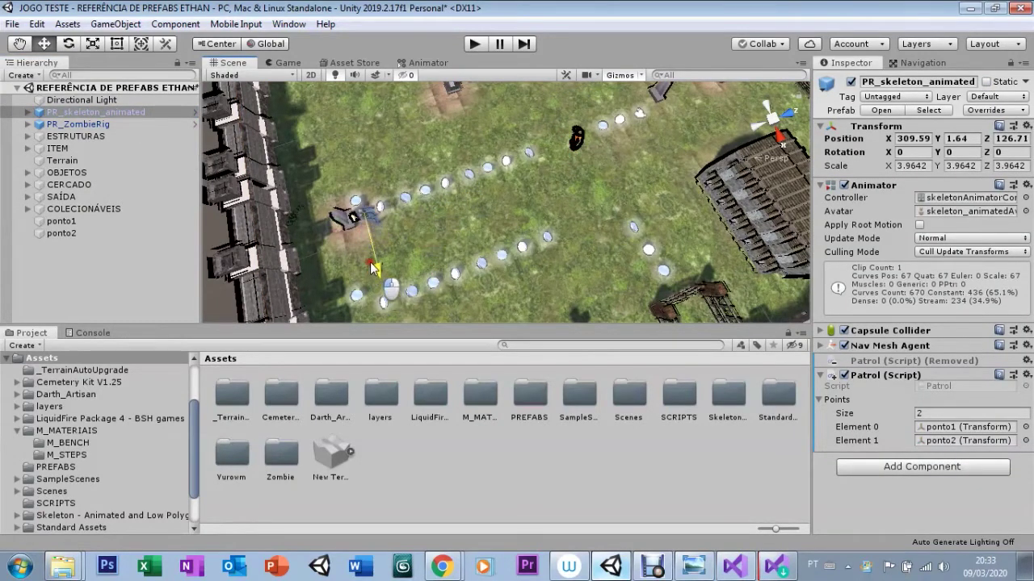
left_click_drag(384, 299, 376, 266)
left_click(284, 62)
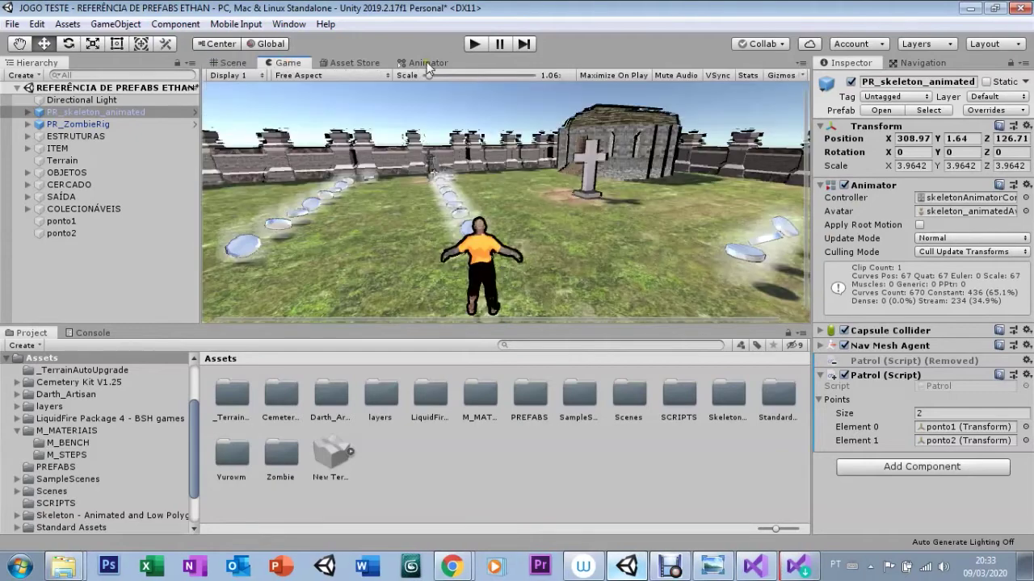
left_click(480, 46)
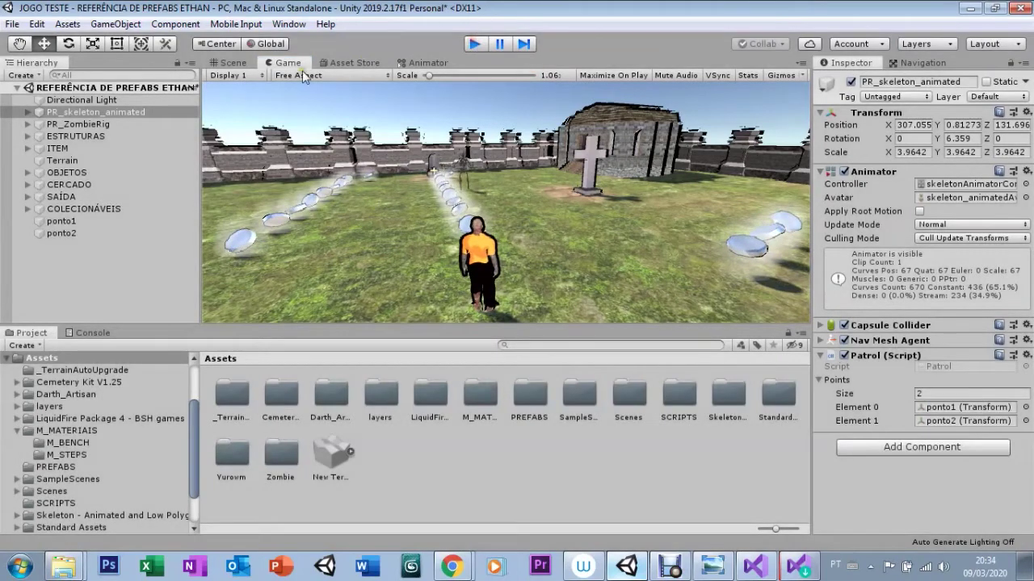
Stop Play mode with Ctrl+P and return to the Scene view
key("ctrl+p")
left_click(233, 63)
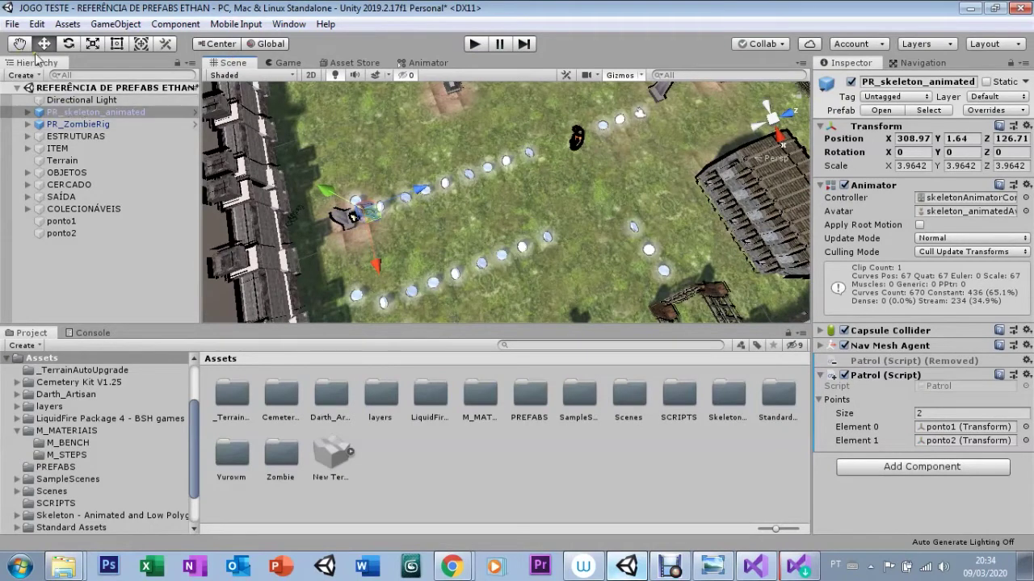
Fine-tune ponto1's position to X 306.3, Z 127.71 with its move gizmo
left_click(62, 221)
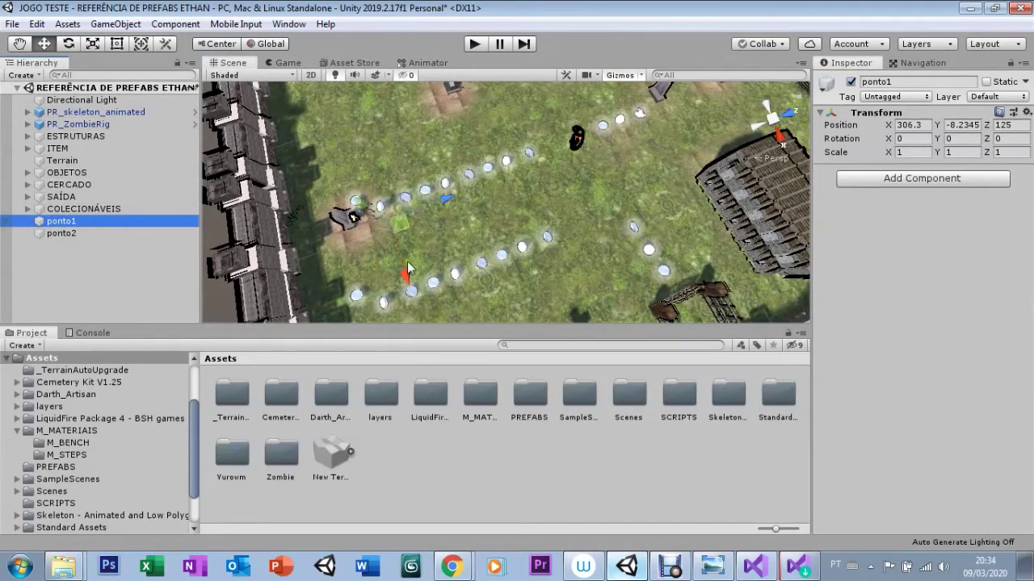
left_click_drag(406, 277, 393, 257)
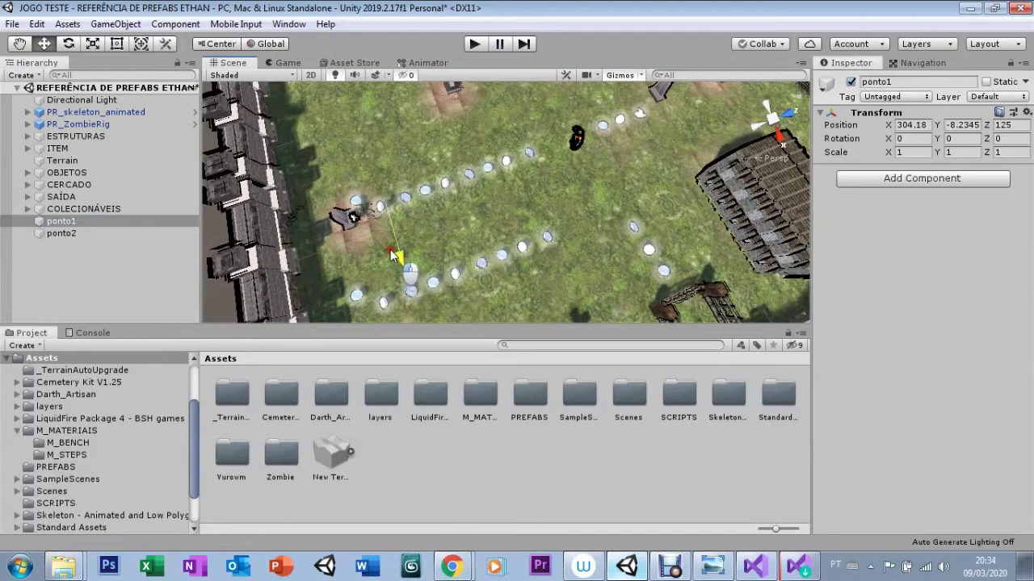
left_click(598, 185)
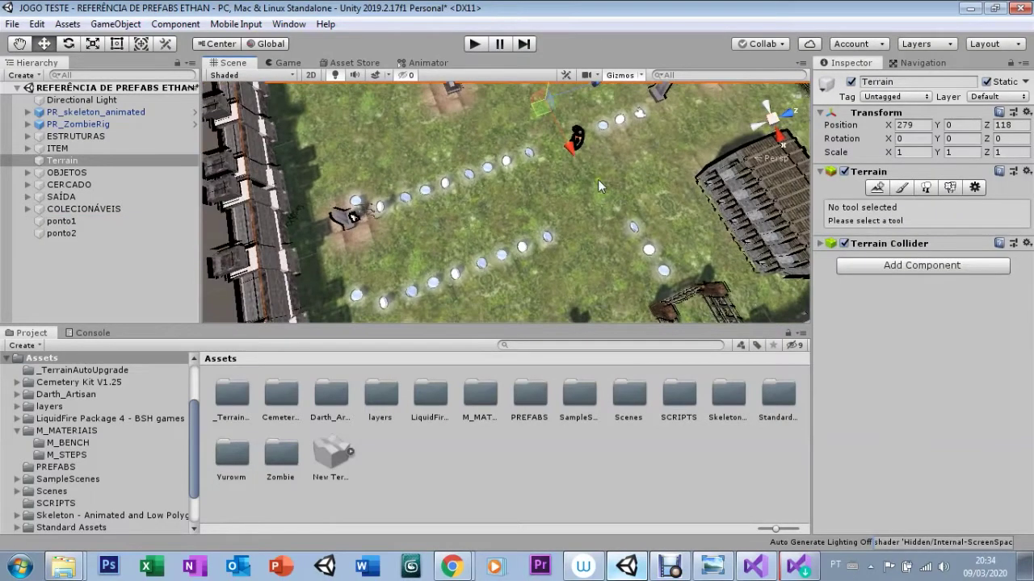
left_click(105, 221)
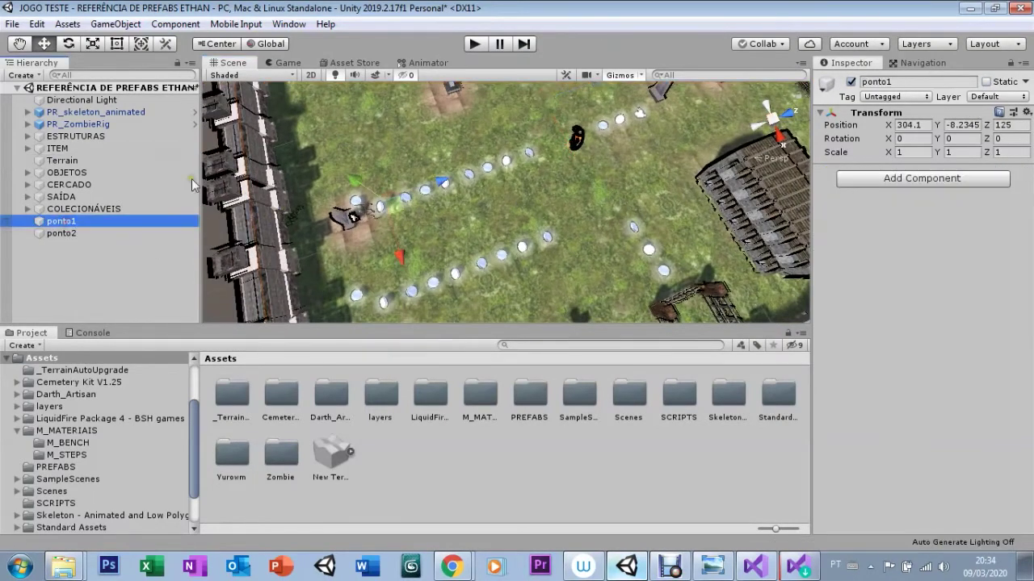
left_click_drag(315, 186, 376, 184)
scroll(376, 185, "up", 2)
scroll(375, 184, "up", 2)
scroll(444, 193, "up", 1)
scroll(512, 199, "up", 2)
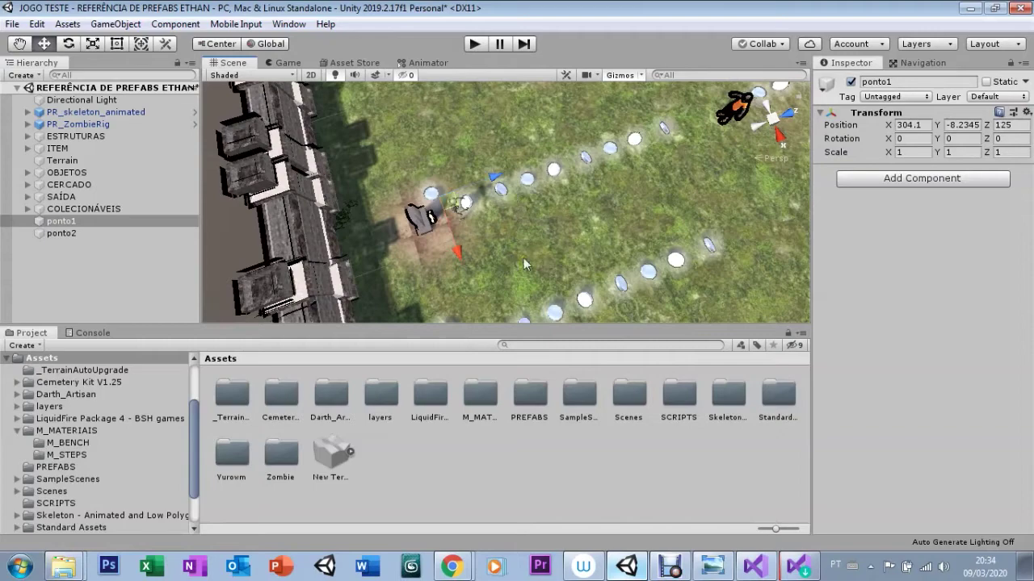
left_click_drag(482, 184, 462, 257)
left_click(771, 121)
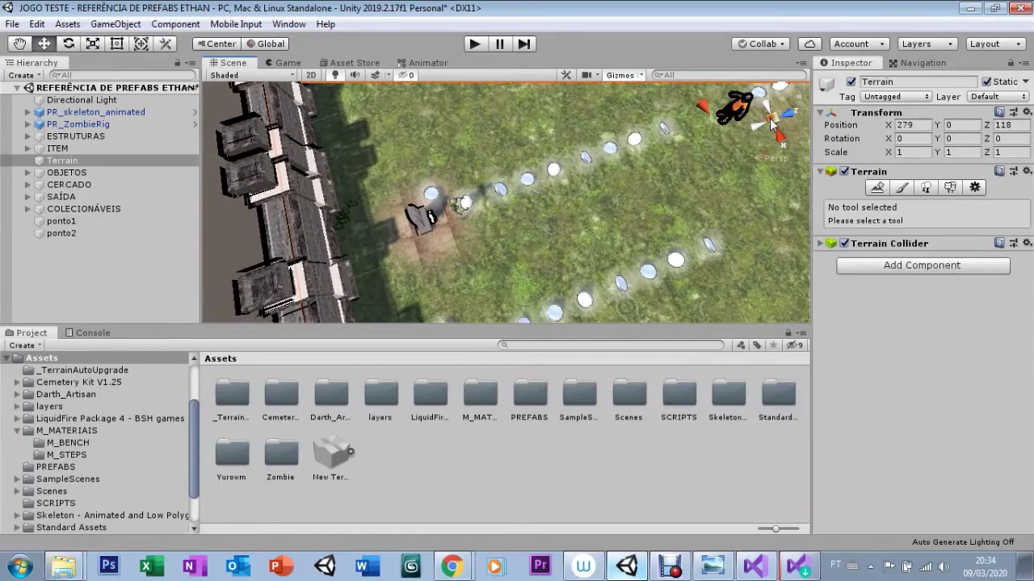
scroll(689, 152, "up", 3)
left_click(65, 221)
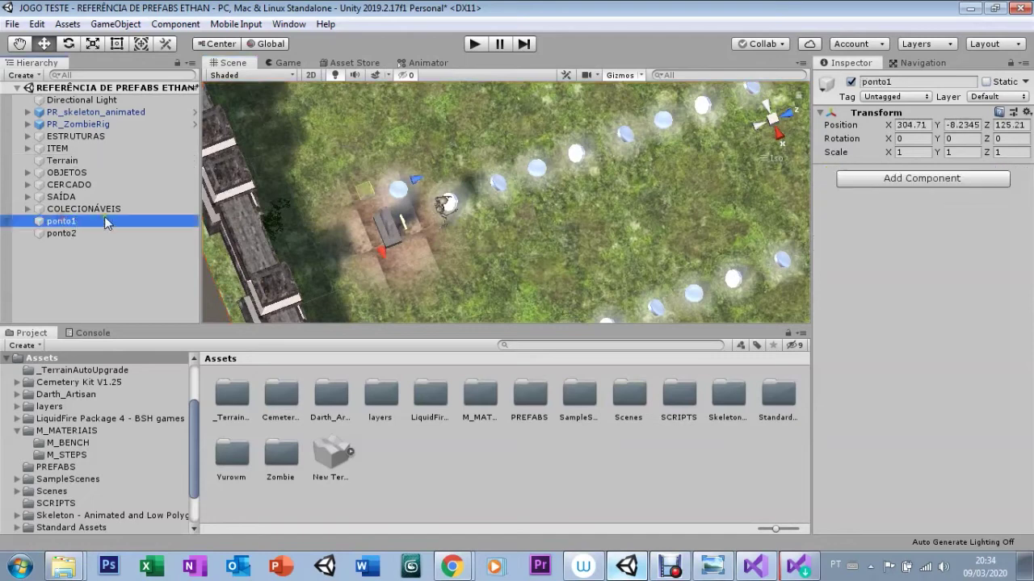
mouse_move(386, 187)
left_mouse_down()
mouse_move(467, 209)
mouse_move(461, 260)
left_mouse_up()
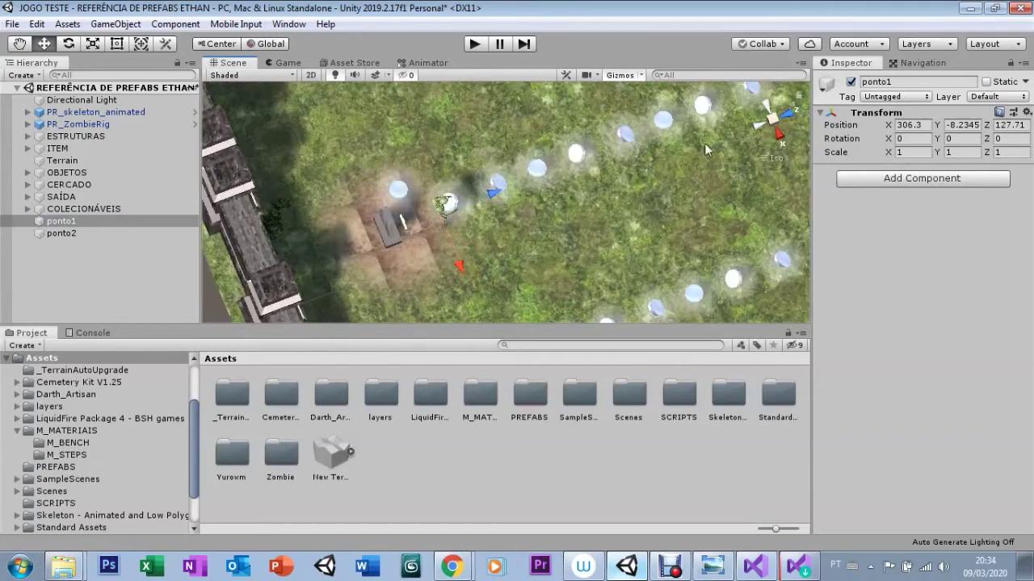
Move ponto2 to X 306.14, Z 140.37, then switch to the Game view
left_click(84, 234)
key("Up")
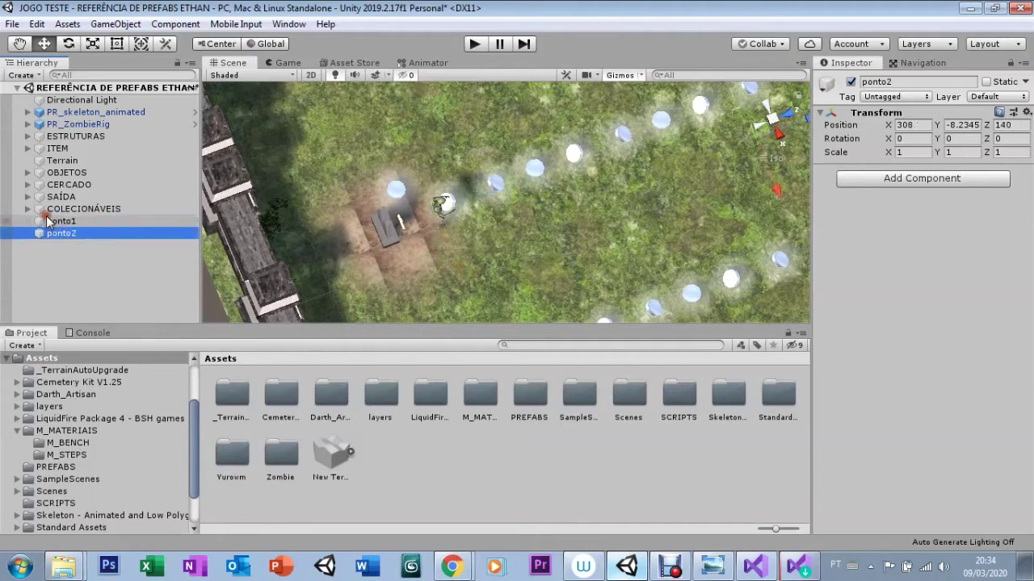
left_click(65, 234)
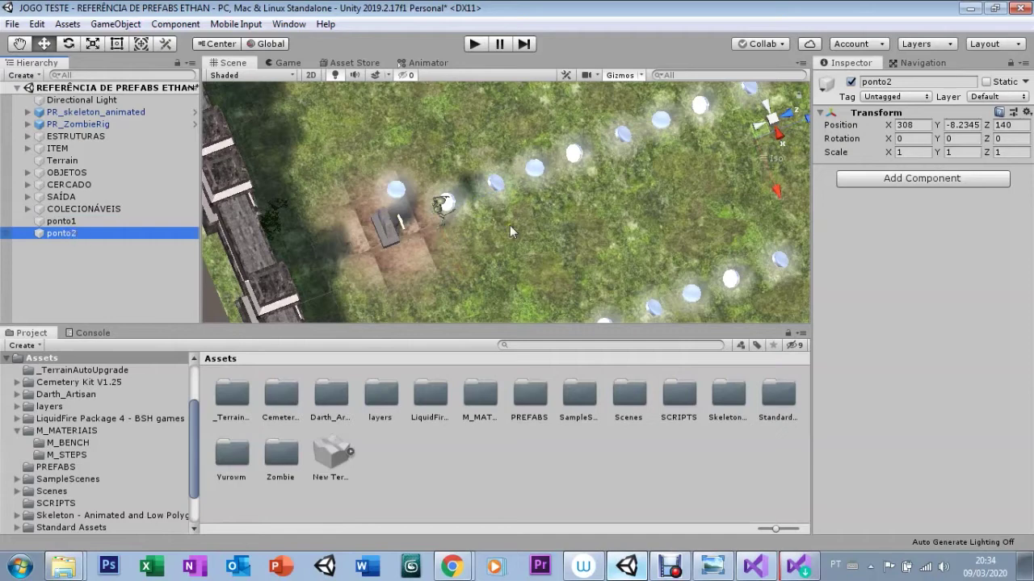
left_click(18, 43)
left_click_drag(428, 204, 307, 302)
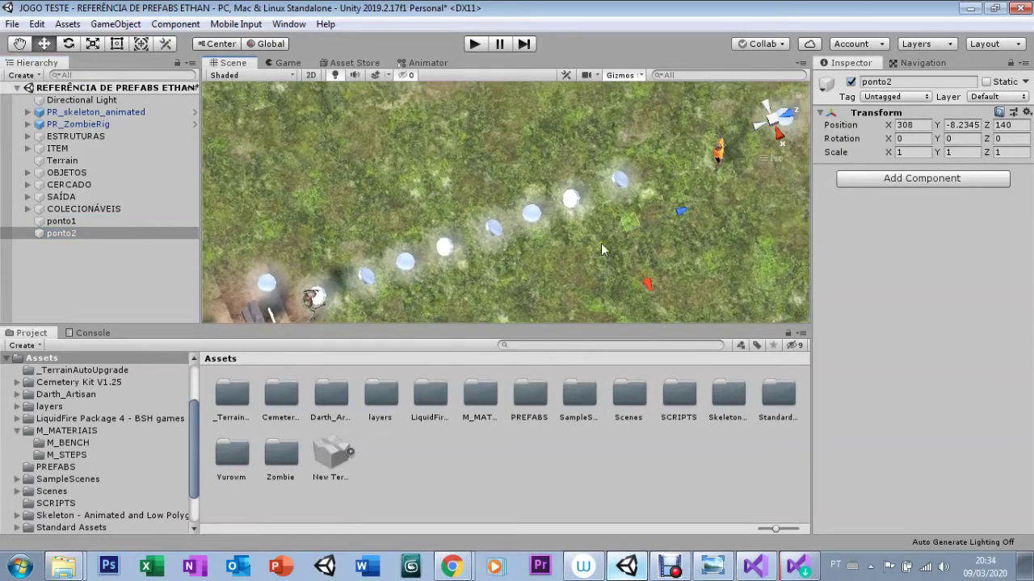
left_click_drag(645, 283, 614, 230)
left_click_drag(666, 165, 669, 163)
left_click(285, 64)
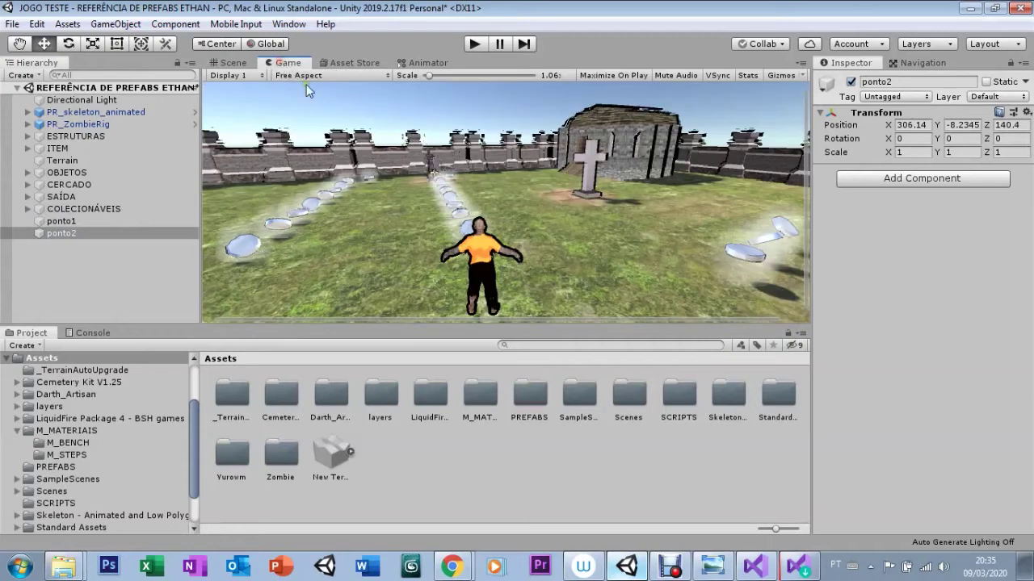
Run and then stop Play mode to watch the skeleton patrol the adjusted waypoints
left_click(475, 43)
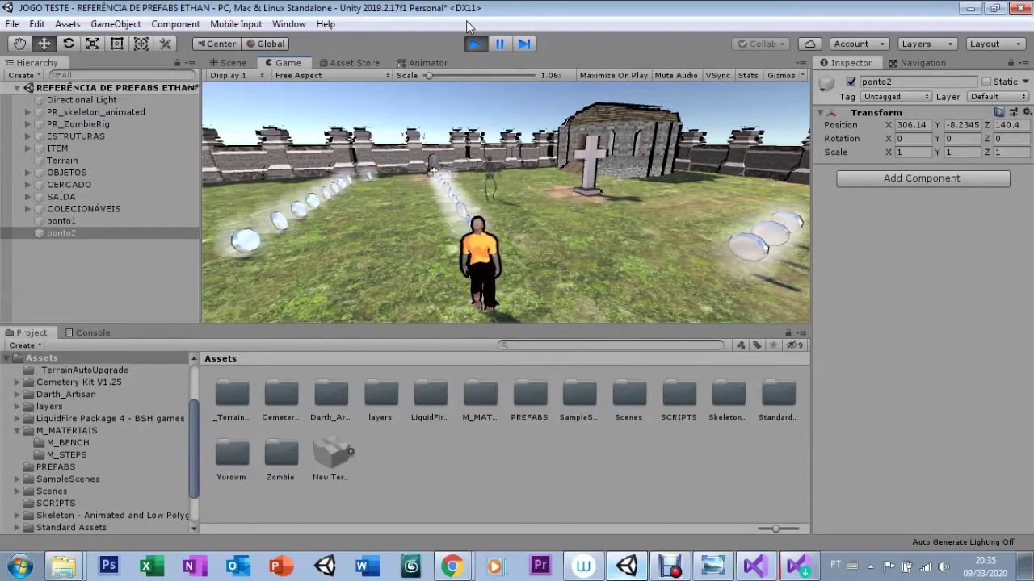
left_click(474, 44)
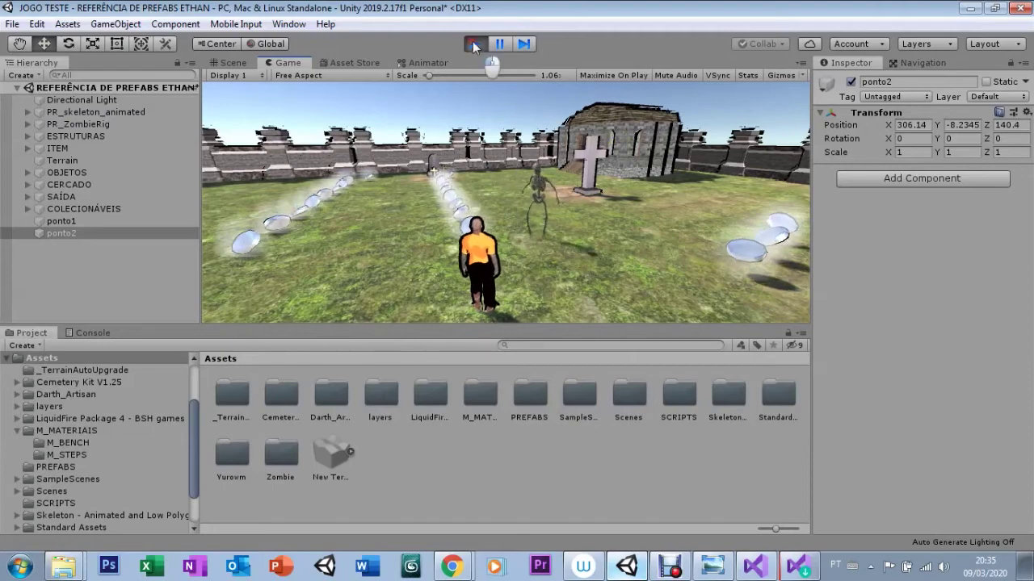
Return to the Scene view and zoom out over the graveyard arena
left_click(231, 63)
left_click(404, 219)
scroll(403, 218, "down", 2)
scroll(404, 219, "down", 2)
scroll(403, 219, "down", 2)
scroll(403, 219, "down", 2)
scroll(404, 219, "down", 2)
scroll(404, 219, "down", 2)
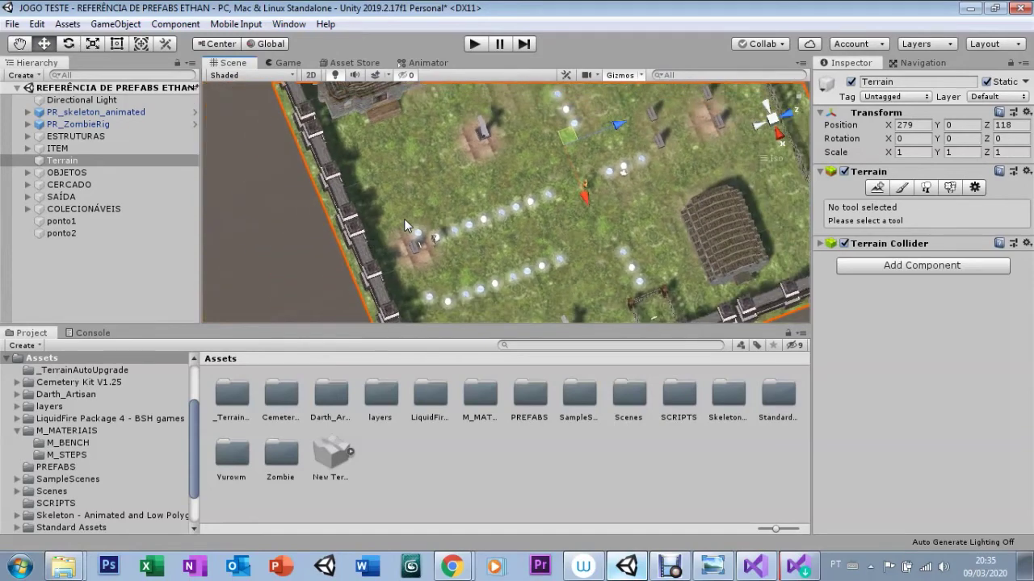
scroll(404, 219, "down", 2)
scroll(460, 244, "down", 1)
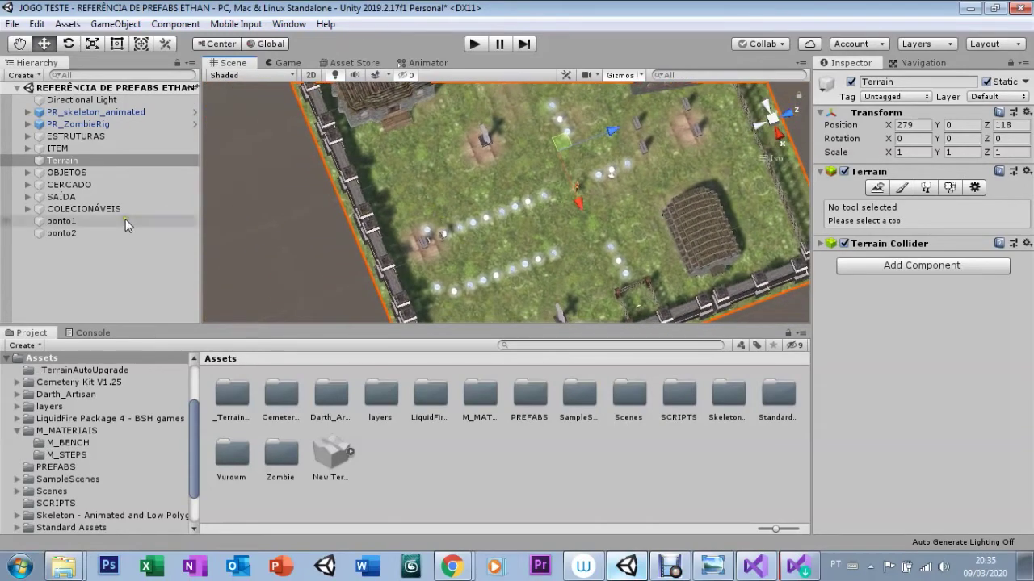
Select ponto1 and ponto2 together and drag them onto the lower path of lights
left_click(68, 223)
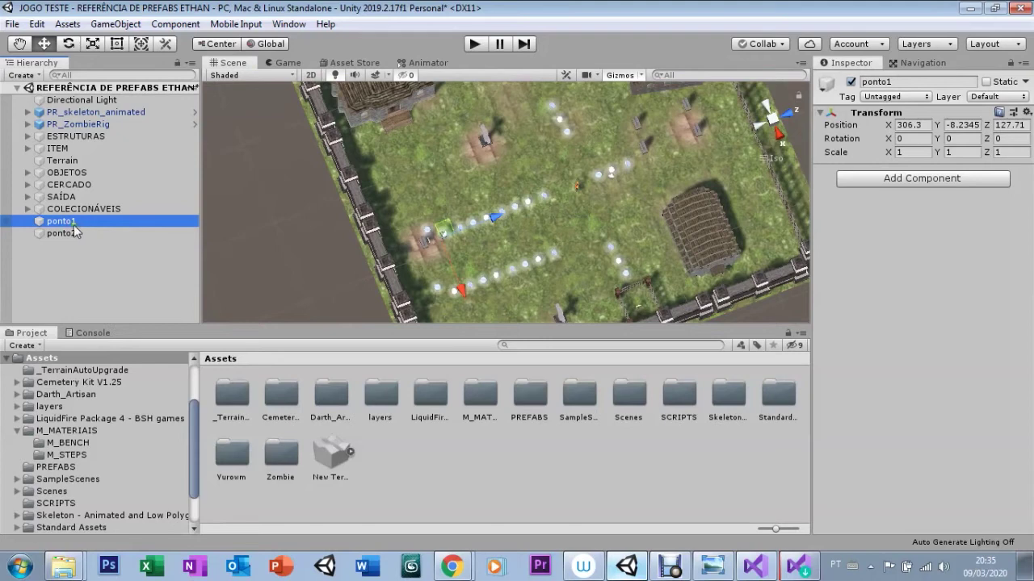
left_click(71, 232, "ctrl")
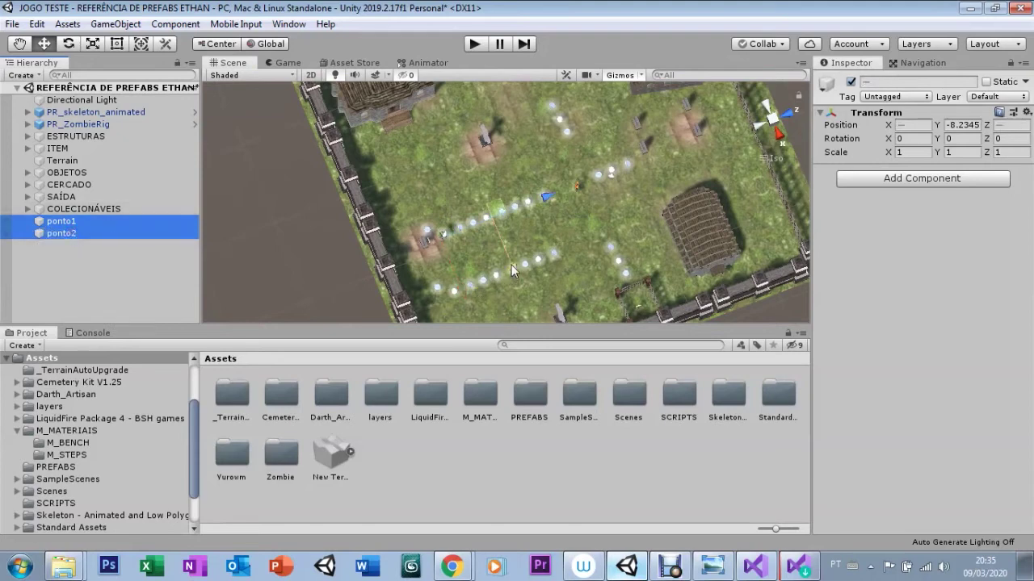
left_click_drag(511, 264, 517, 279)
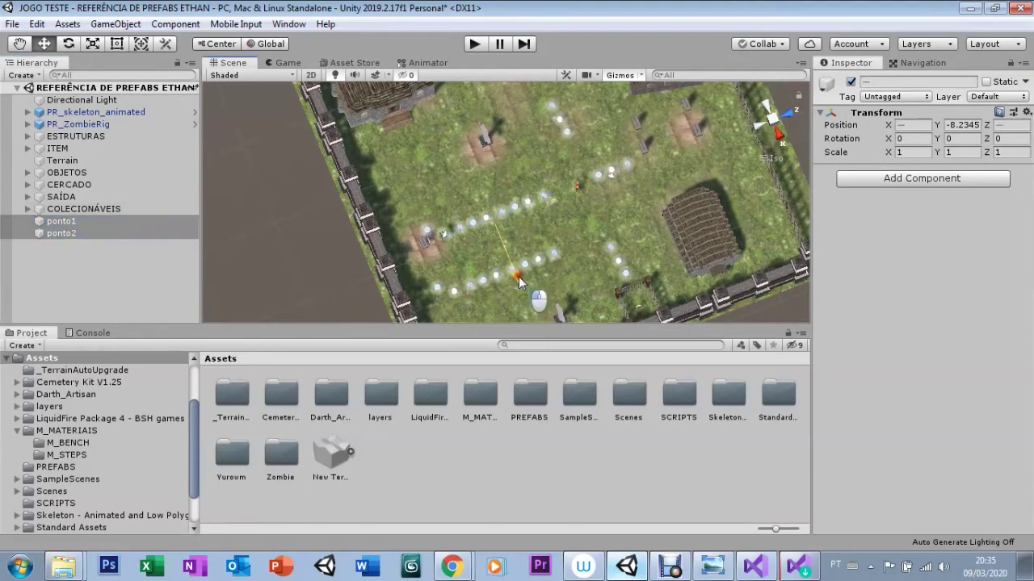
left_click_drag(518, 277, 519, 278)
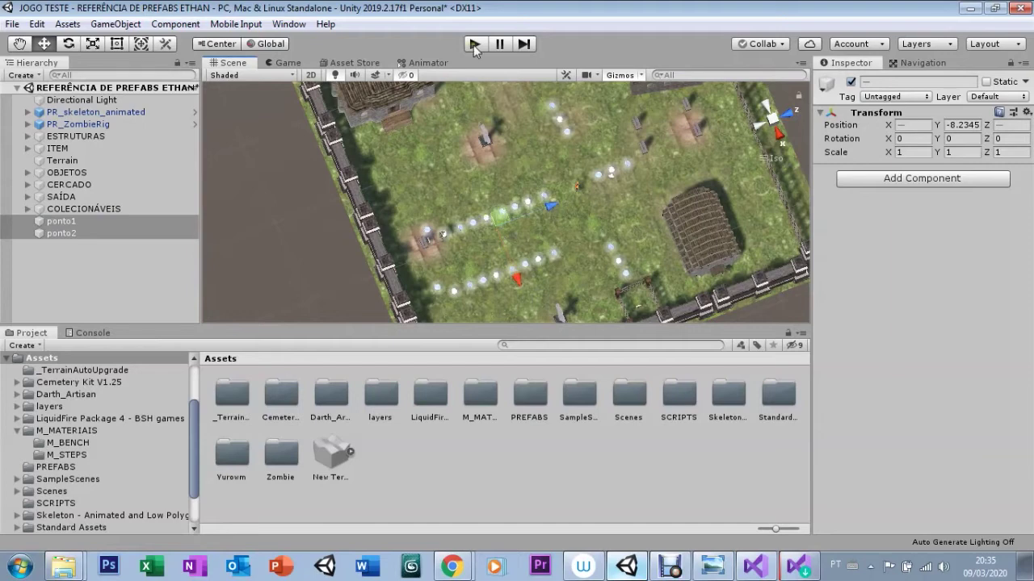
left_click(473, 46)
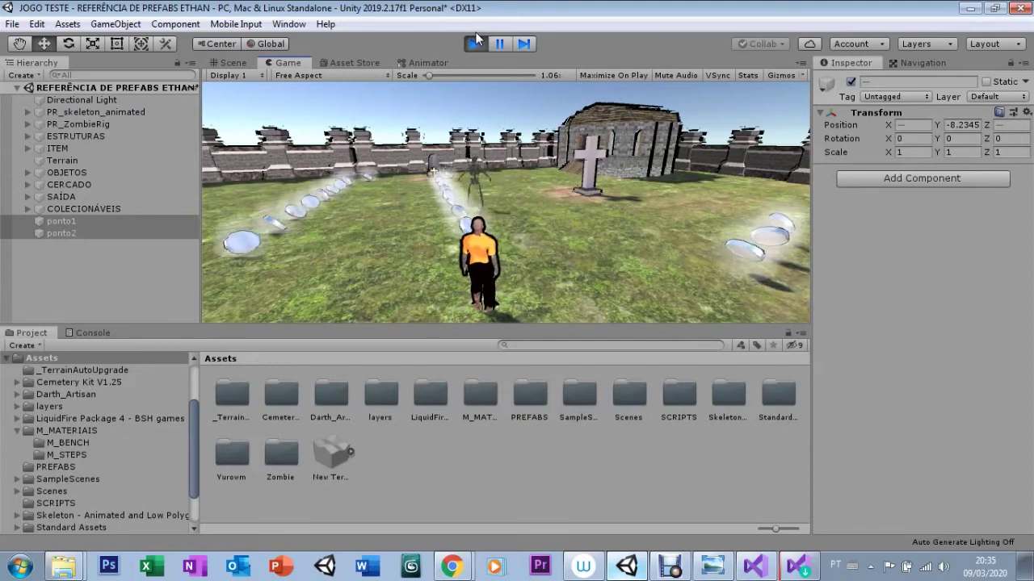
left_click(478, 43)
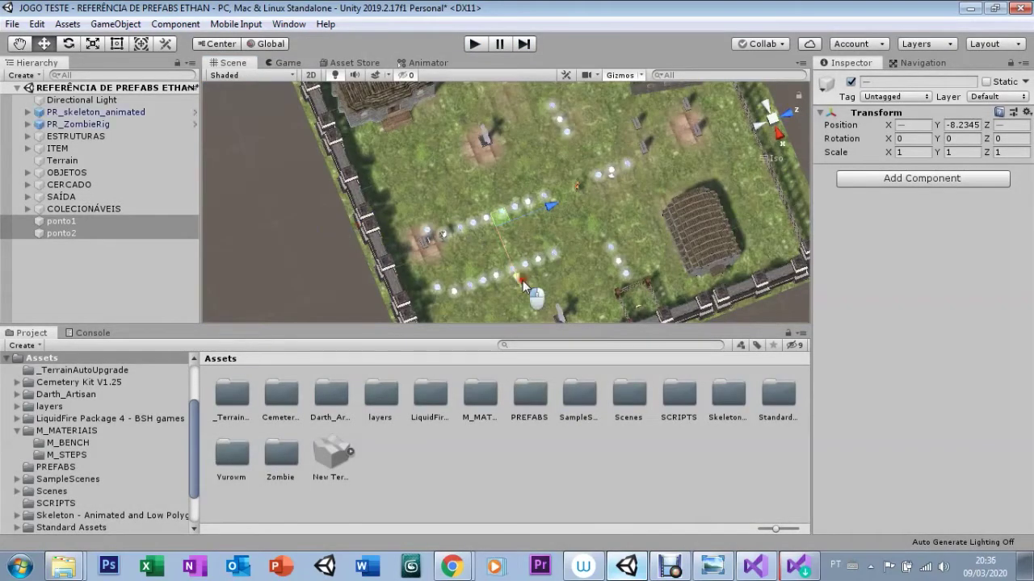
left_click(525, 284)
left_click(476, 45)
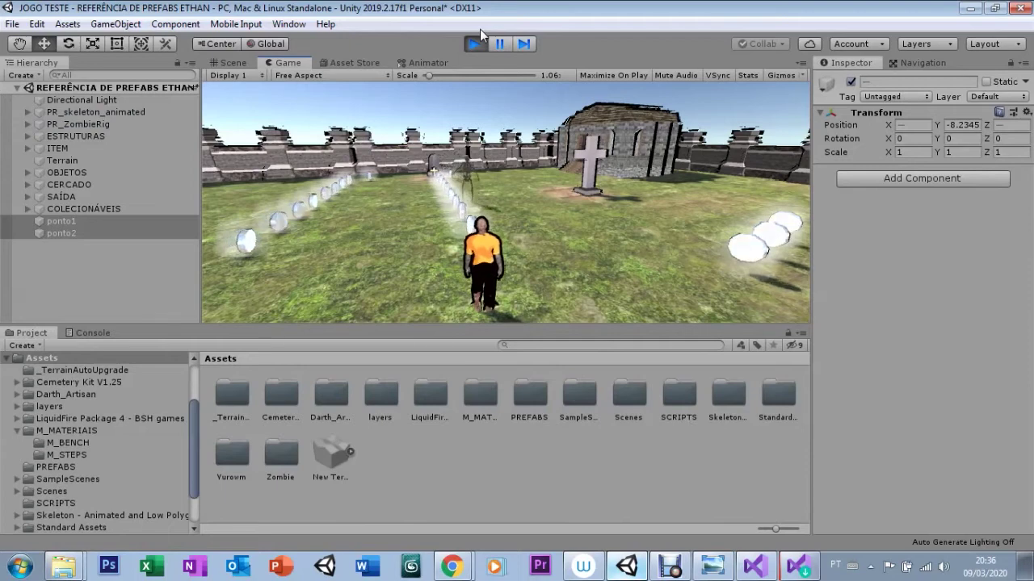
left_click(670, 568)
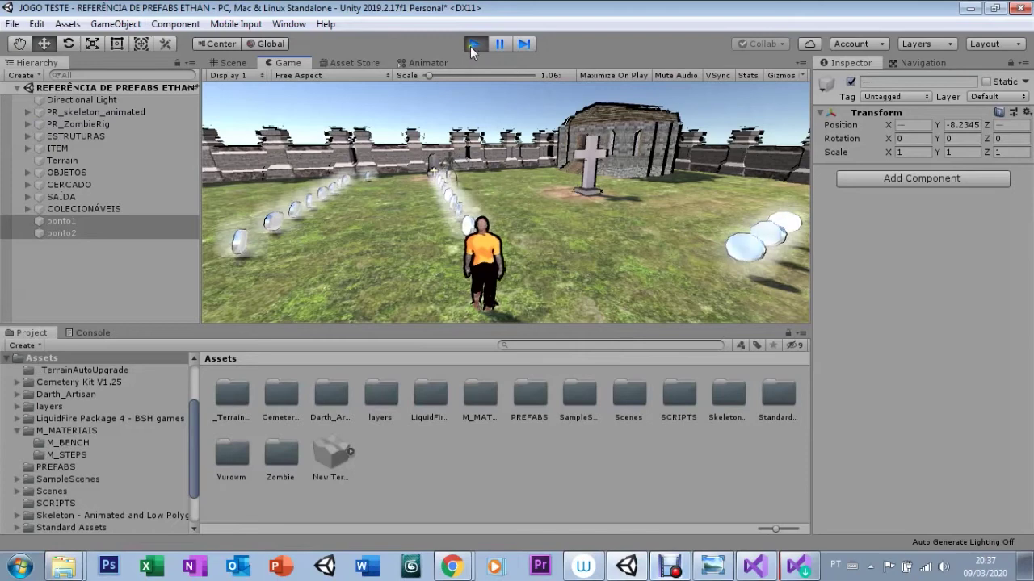
left_click(474, 46)
left_click(230, 63)
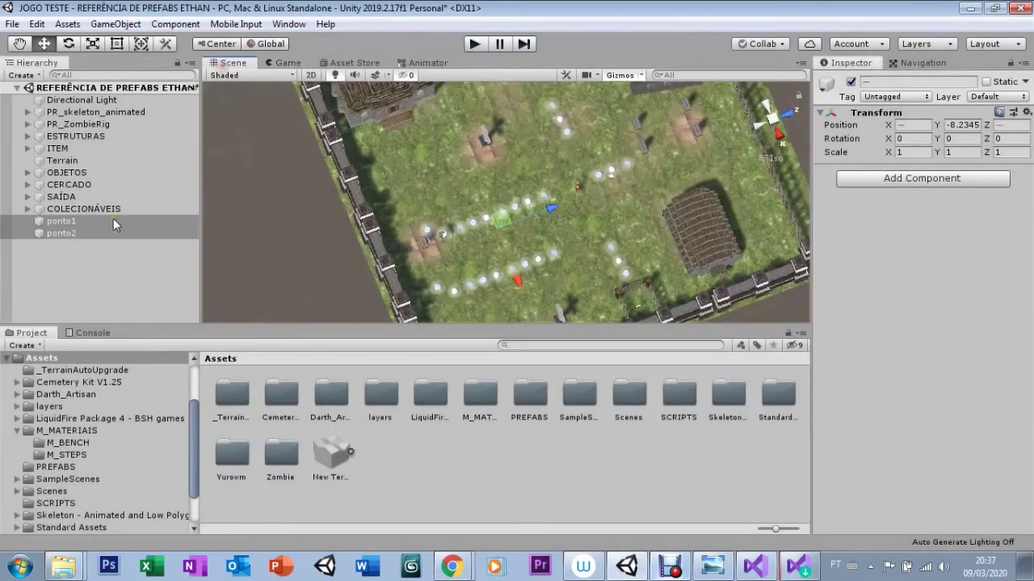
Nudge both patrol points slightly further down the path and run a Play test
left_click_drag(515, 270, 523, 277)
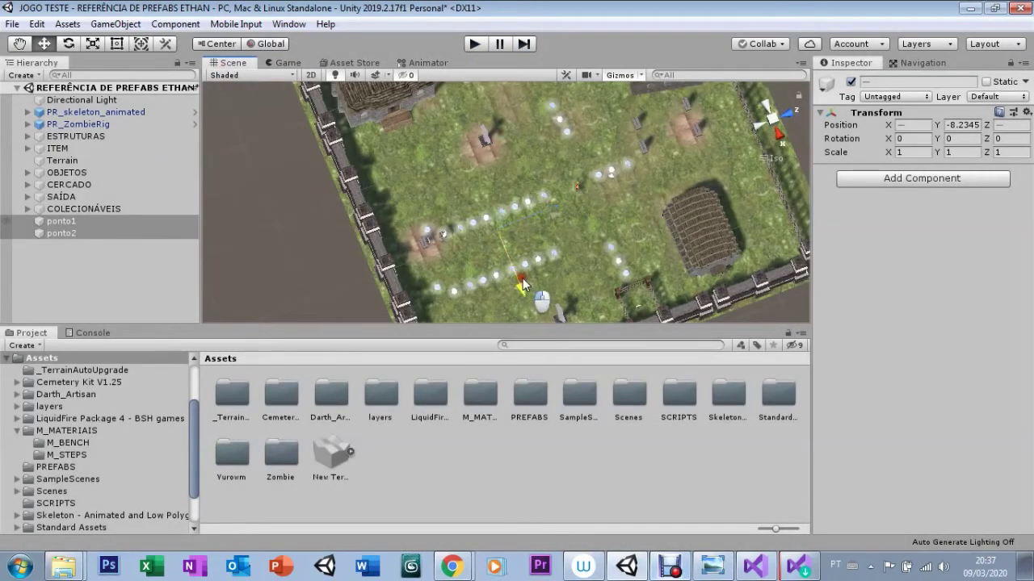
left_click(474, 44)
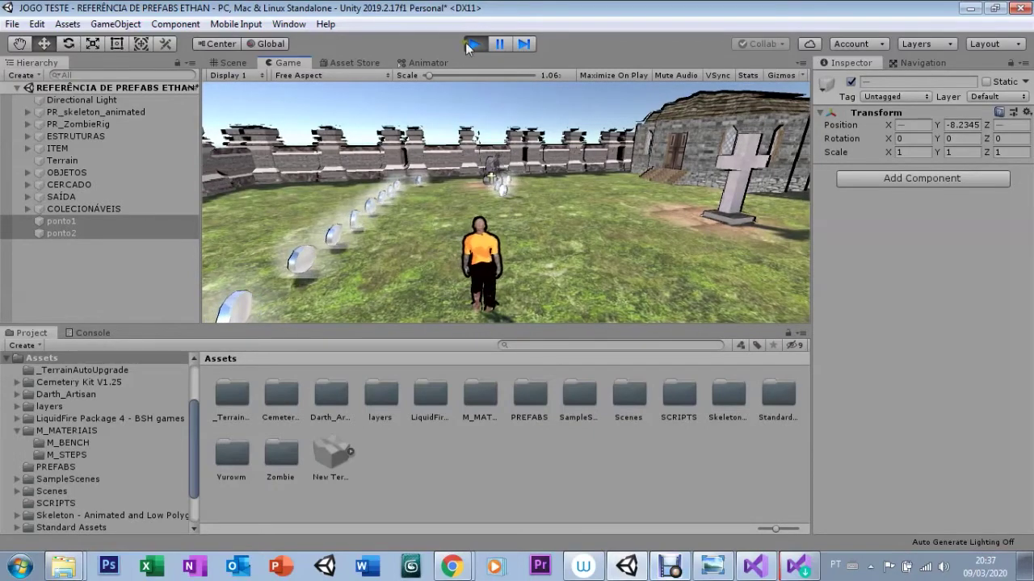
left_click(472, 44)
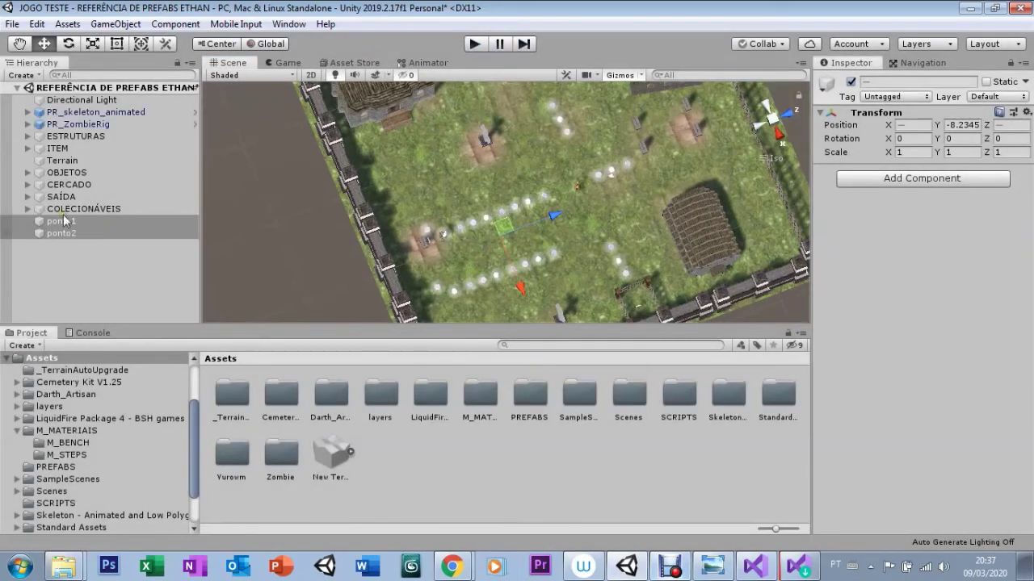
key("Up")
key("Up")
key("Up")
key("Up")
key("Up")
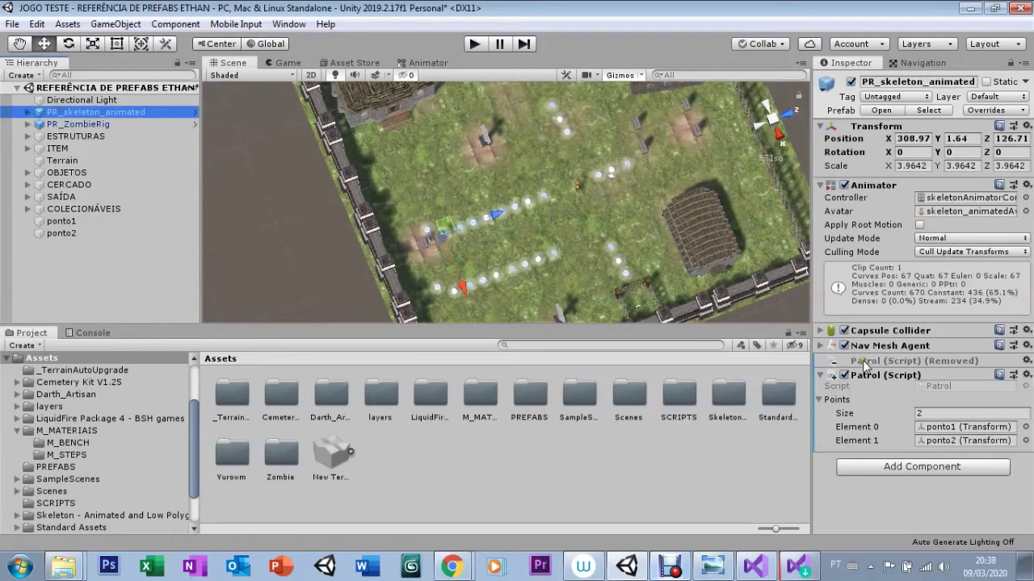
Raise the skeleton's Nav Mesh Agent Speed from 3.5 to 8 and frame it in the Scene view
left_click(864, 366)
left_click(829, 348)
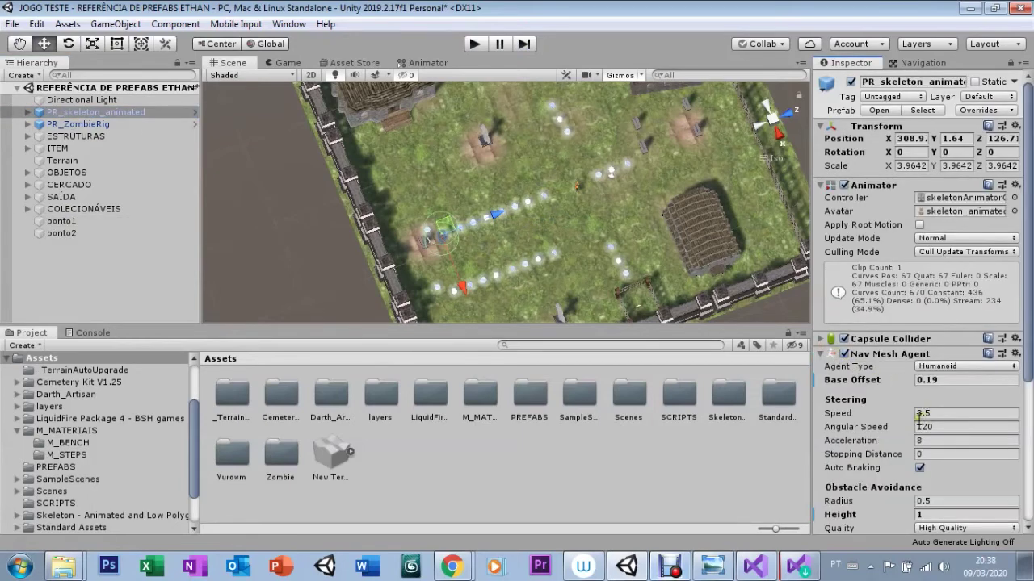
left_click(928, 413)
type("8")
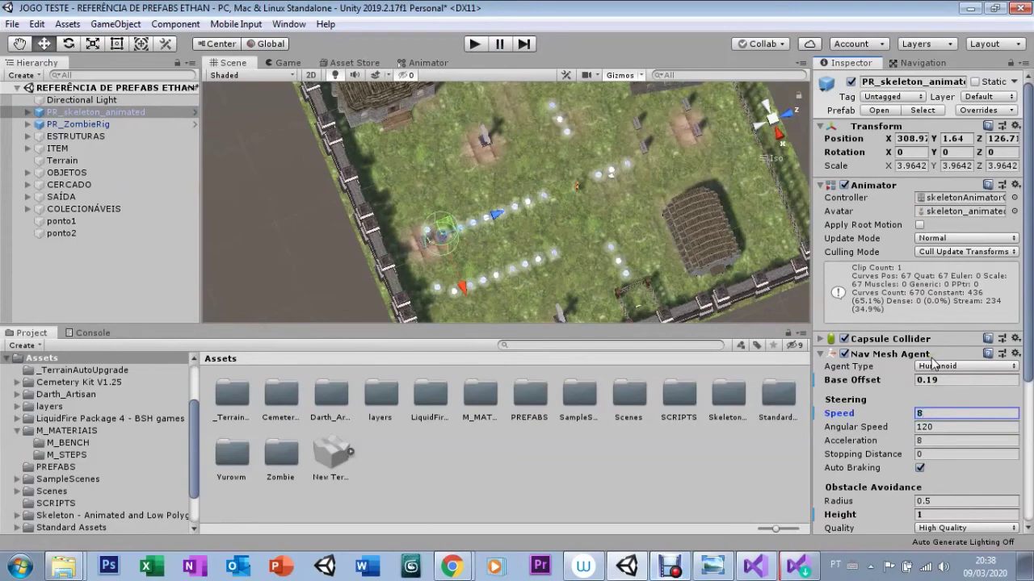
left_click(343, 143)
left_click(287, 93)
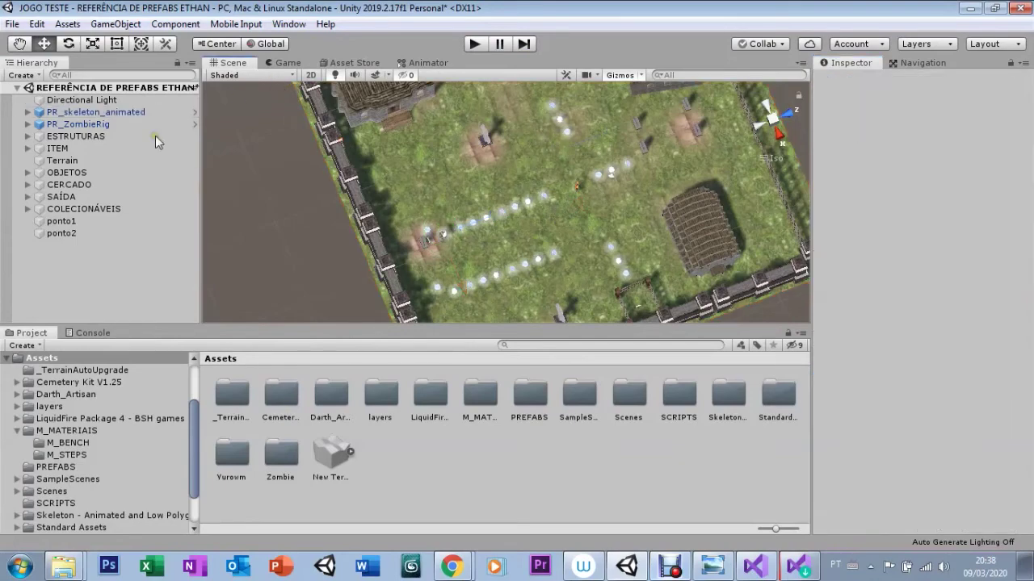
double_click(95, 112)
left_click_drag(436, 245, 428, 149, "alt")
Switch the Scene view to Perspective, orbit toward the building, and start Play to watch the speed-8 skeleton
left_click(753, 148)
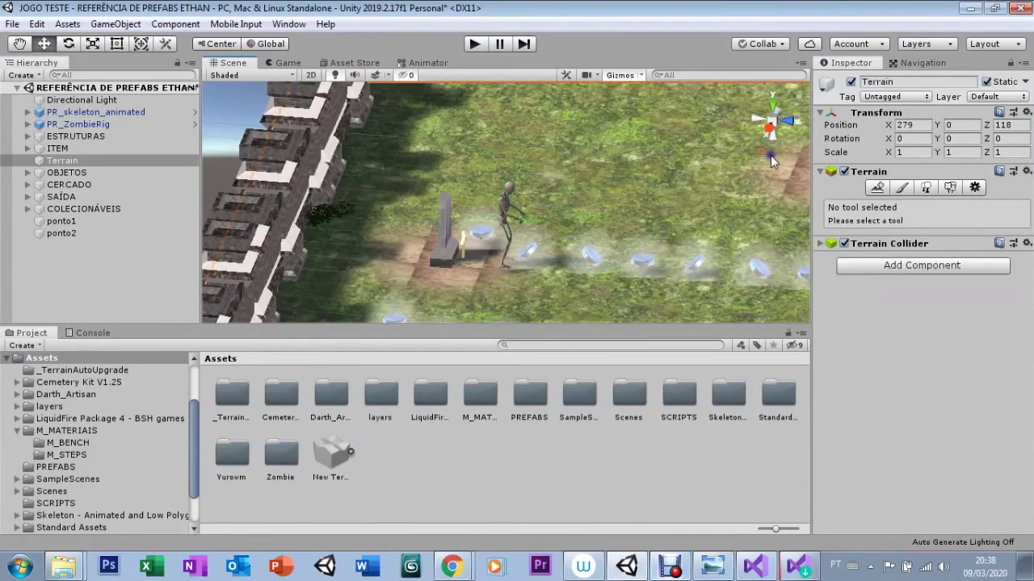
right_click(770, 158)
left_click(781, 295)
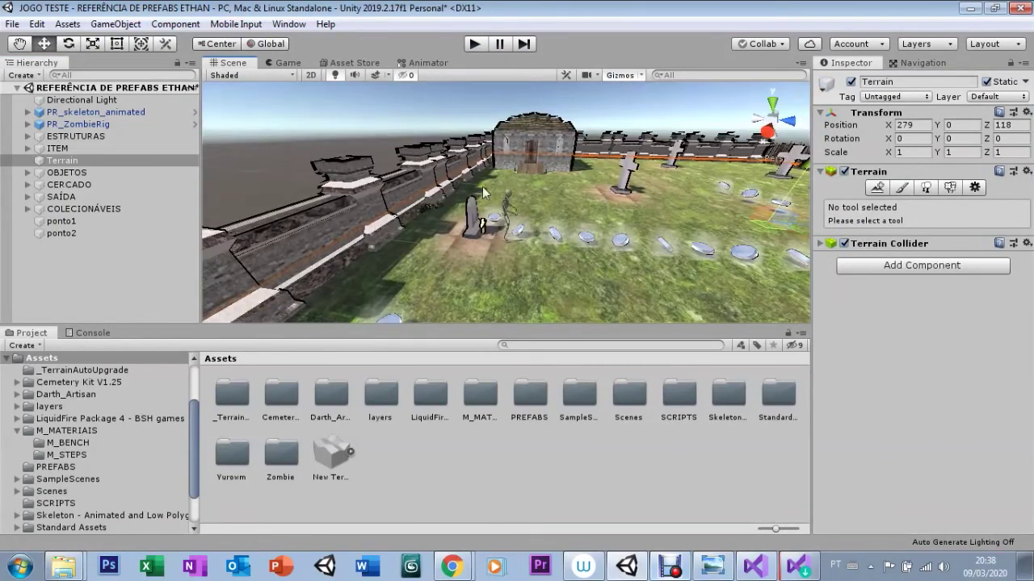
left_click_drag(613, 255, 331, 183, "alt")
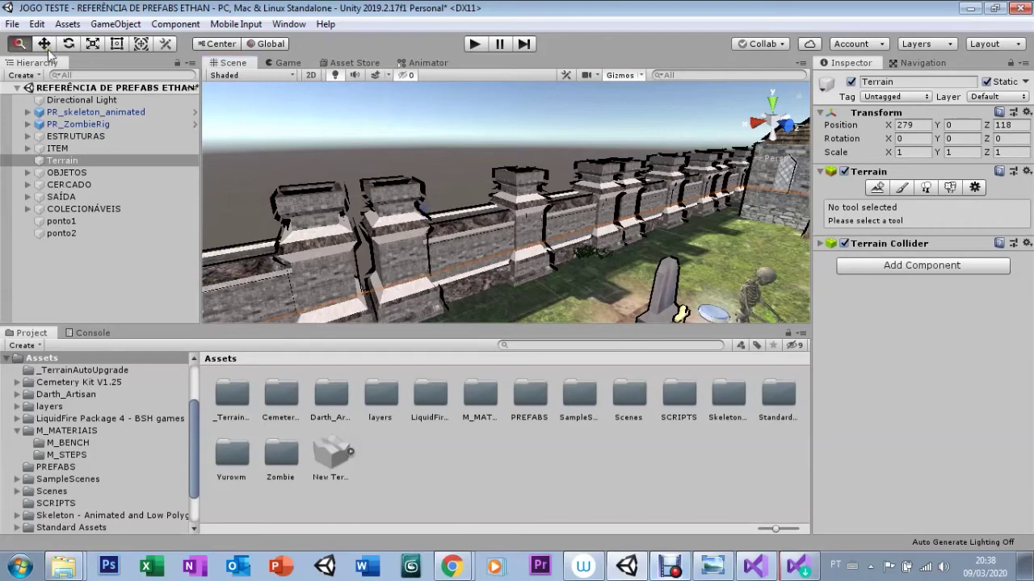
scroll(588, 275, "down", 2)
scroll(549, 268, "down", 2)
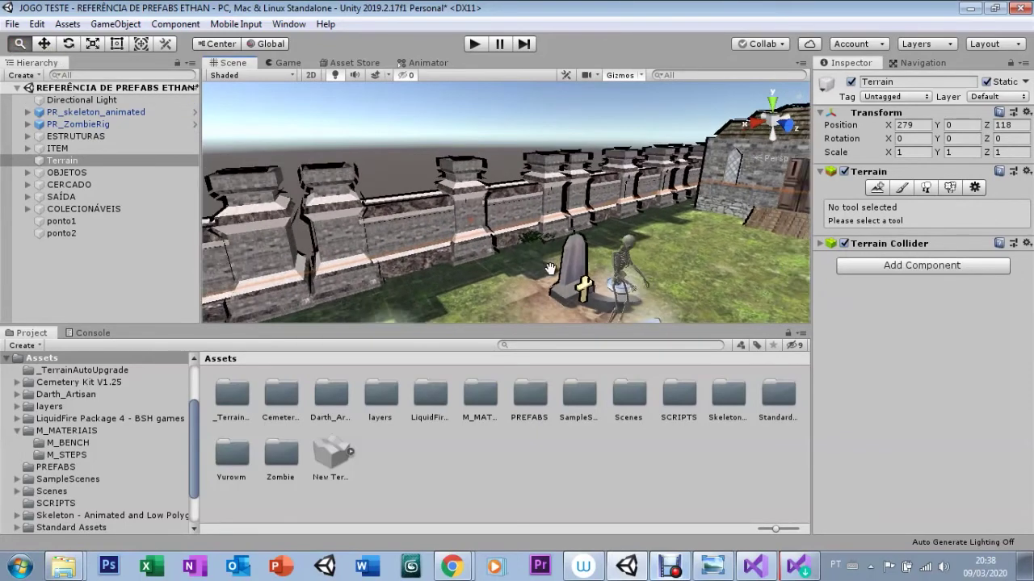
right_click_drag(549, 269, 502, 209, "alt")
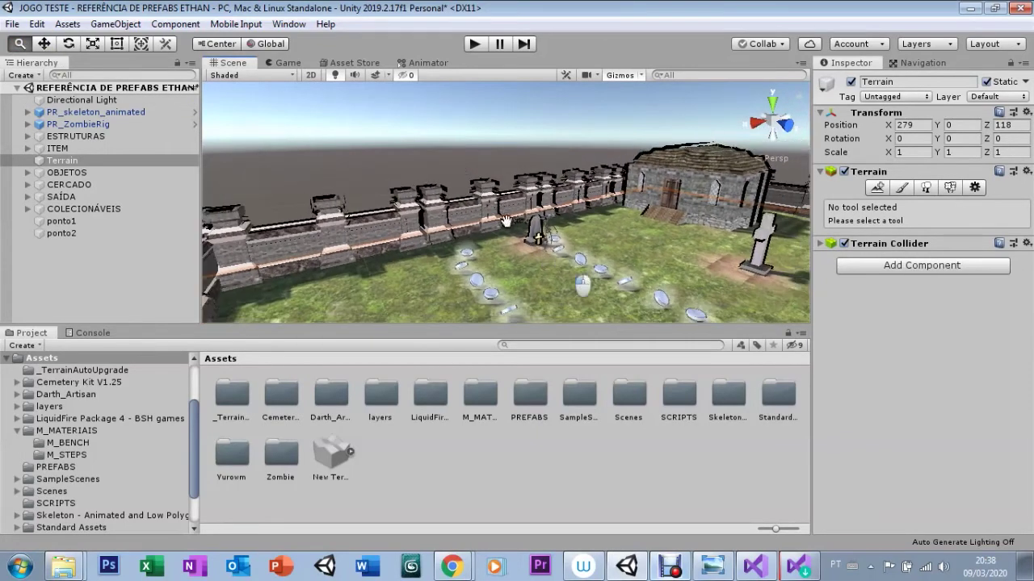
right_click_drag(501, 208, 414, 179, "alt")
left_click(475, 45)
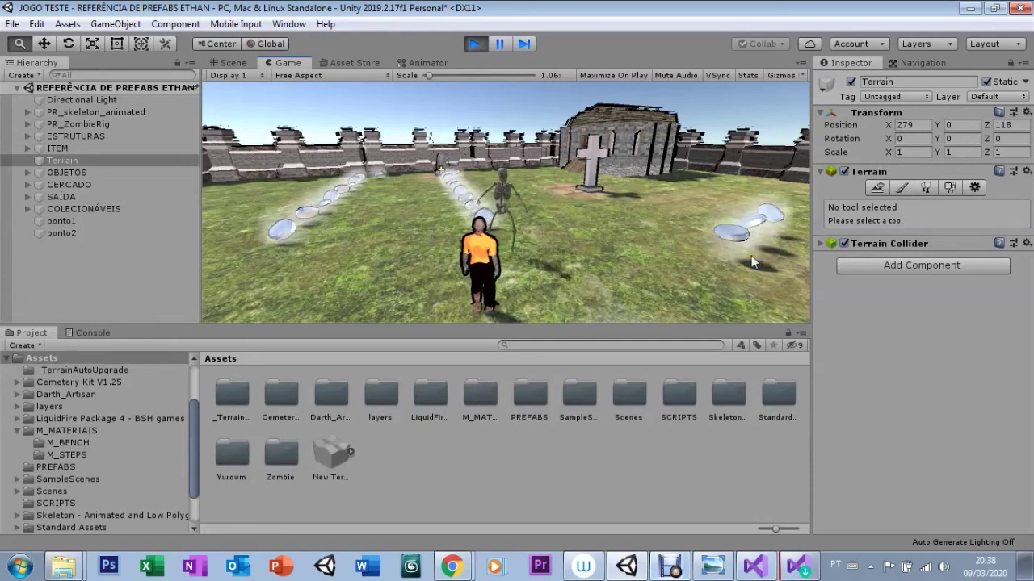
Stop the game and orbit the Scene view around the arena's walls and right crypt
left_click(474, 46)
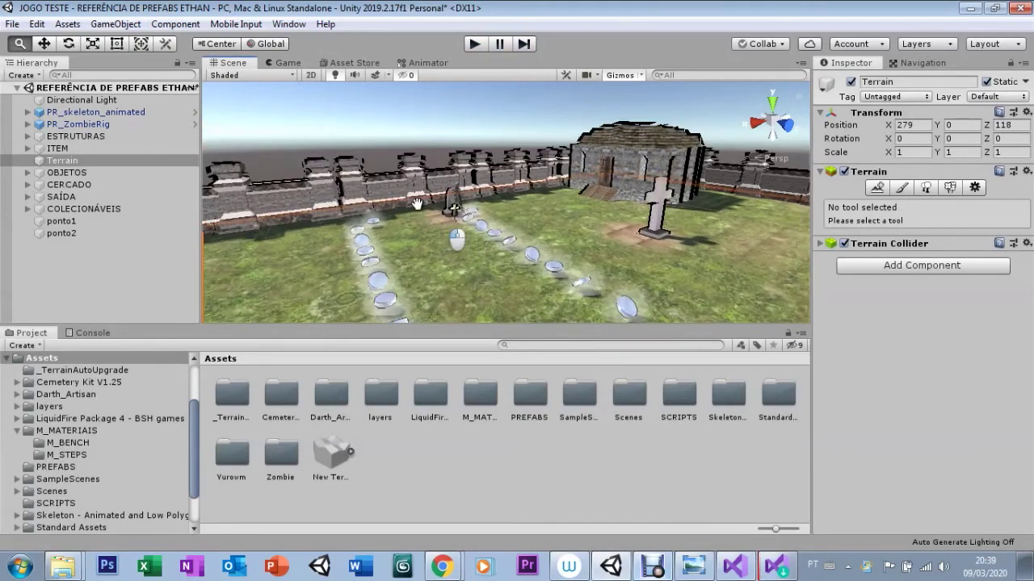
mouse_move(484, 248)
left_mouse_down("alt")
mouse_move(356, 227)
mouse_move(540, 276)
mouse_move(417, 221)
mouse_move(504, 246)
left_mouse_up("alt")
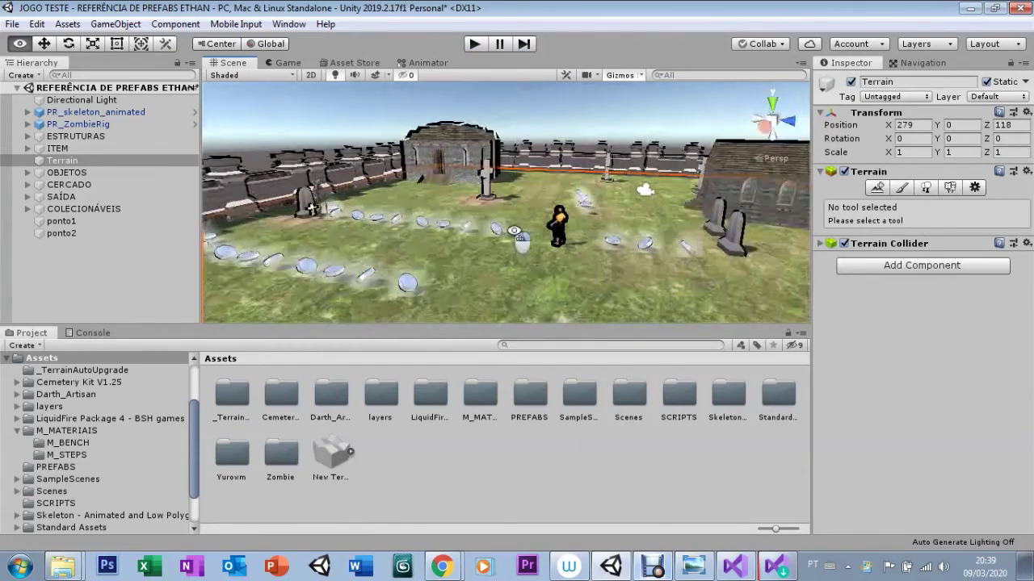
mouse_move(479, 236)
left_mouse_down("alt")
mouse_move(513, 280)
mouse_move(319, 254)
left_mouse_up("alt")
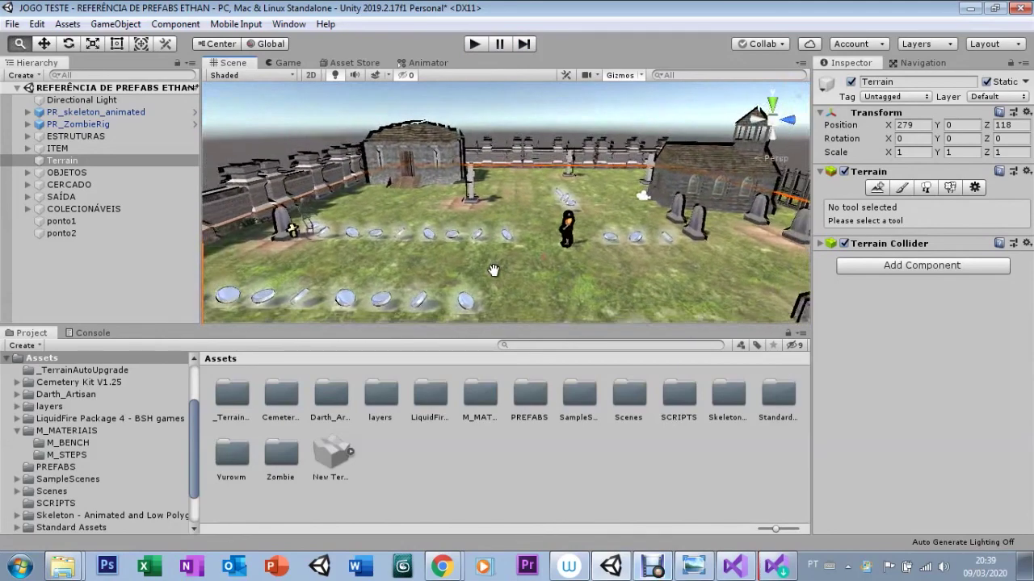